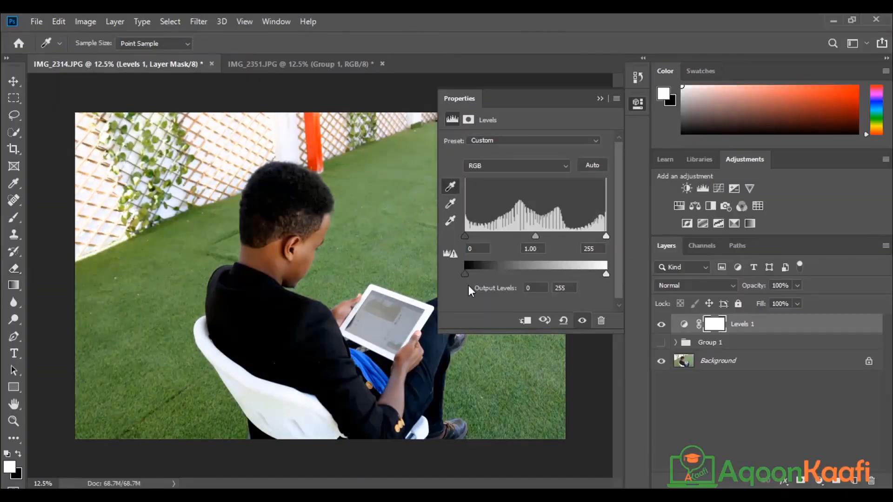
Step: Reset the black point from the dark jacket, curl the blue rectangle's corner and reposition the DCC logo
key("ctrl+z")
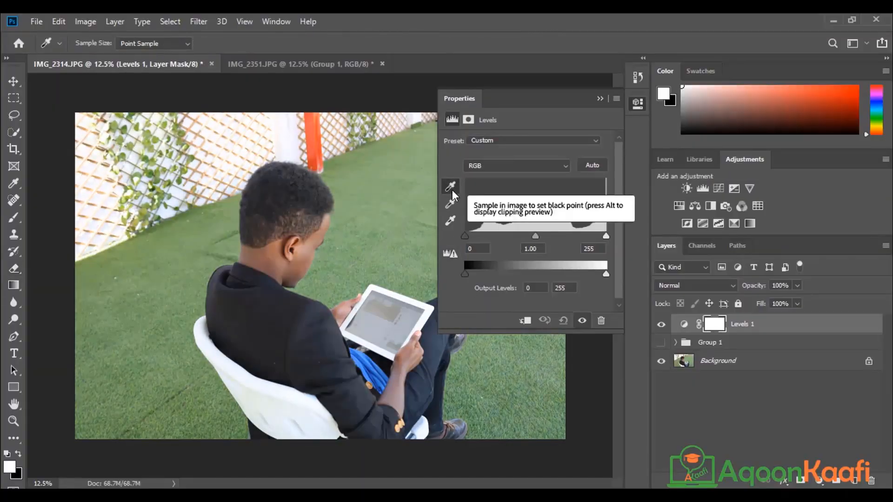
left_click(451, 188)
left_click(452, 188)
left_click(292, 313)
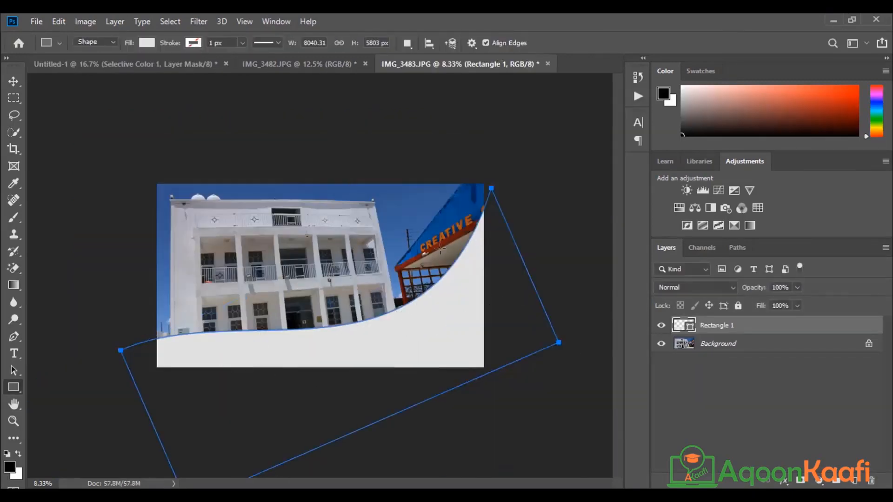
left_click_drag(484, 365, 475, 361)
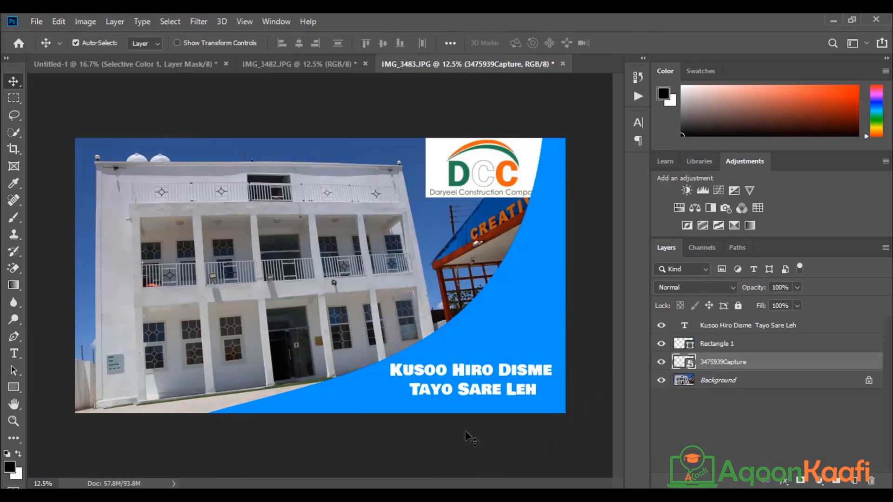
left_click_drag(483, 191, 507, 189)
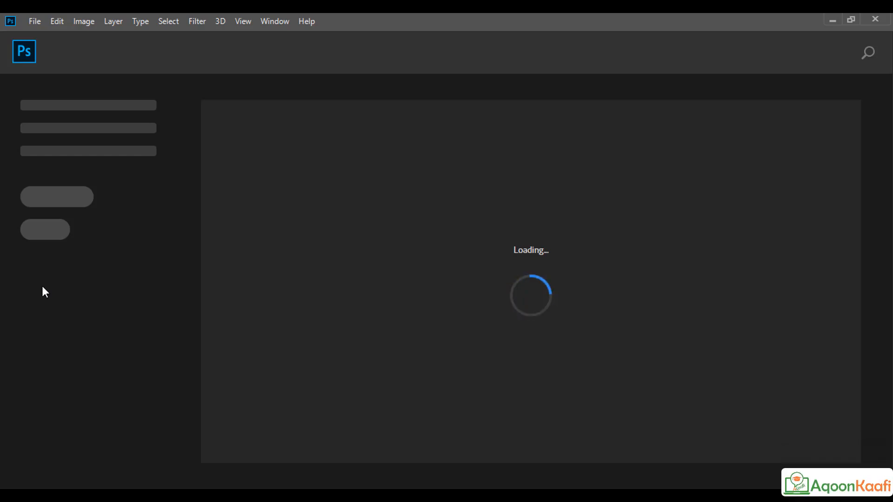
Step: Create a new document with width 2100 px and height 1500 px, measured in pixels
left_click(31, 21)
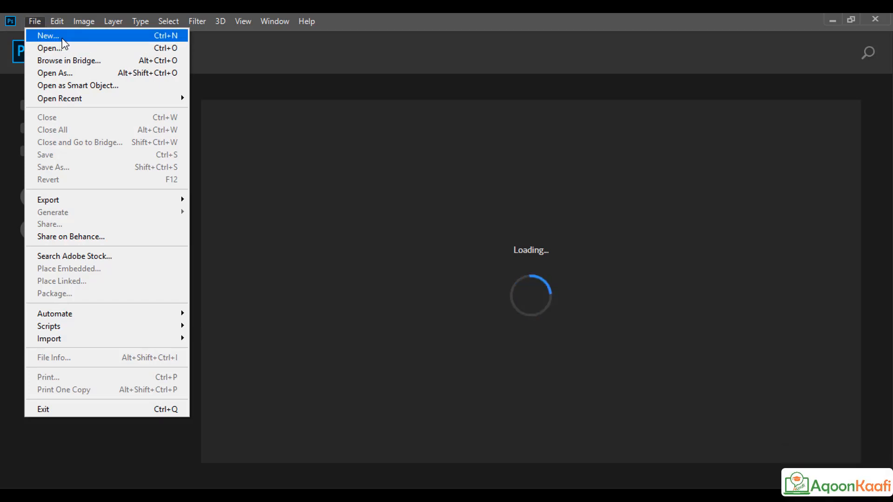
left_click(49, 36)
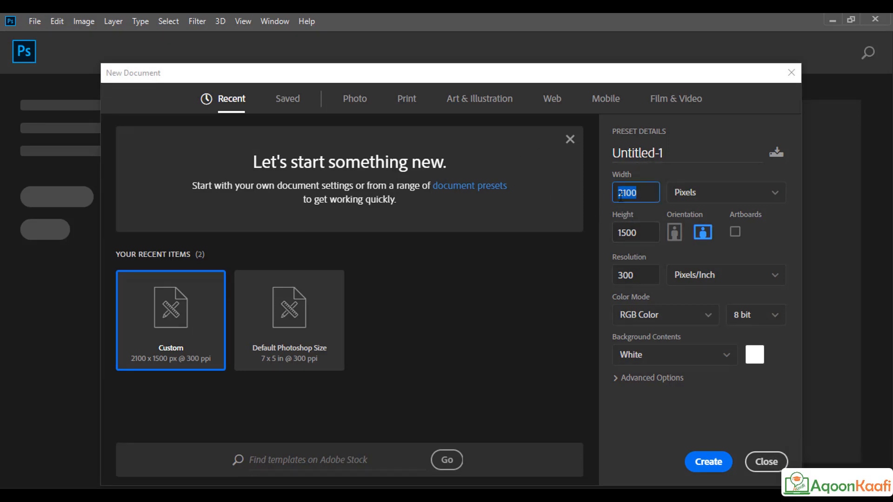
left_click(706, 199)
left_click(707, 217)
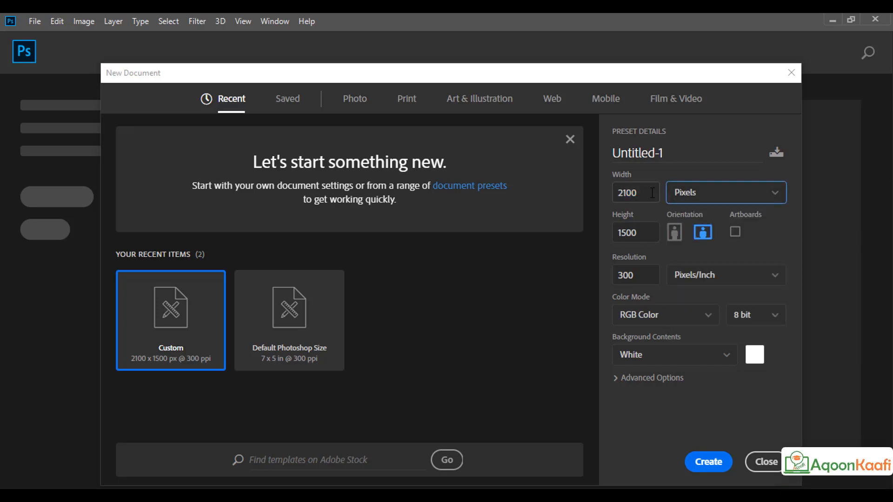
left_click_drag(654, 193, 616, 197)
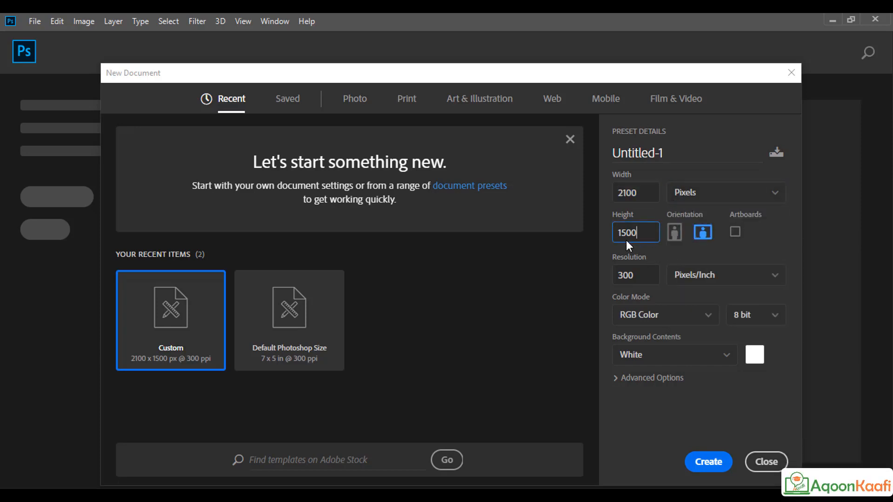
left_click_drag(626, 240, 615, 241)
left_click_drag(636, 192, 609, 191)
left_click(707, 464)
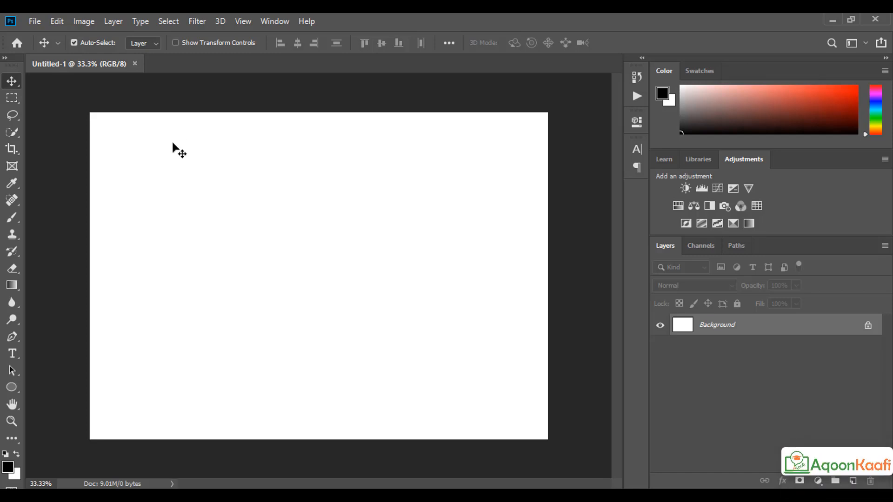
Step: Start Place Embedded and browse through Editing Casharo, Diploma of Photography and Sec 5 to 31 Editing Food Images
left_click(34, 21)
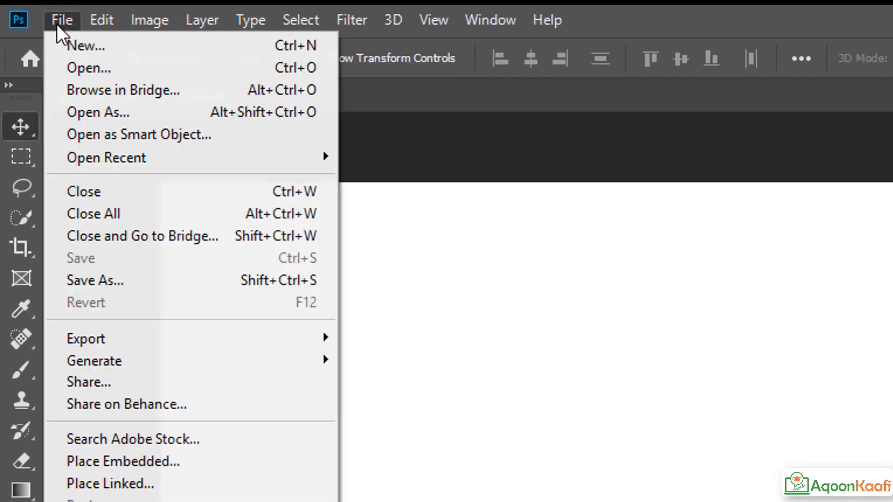
left_click(54, 269)
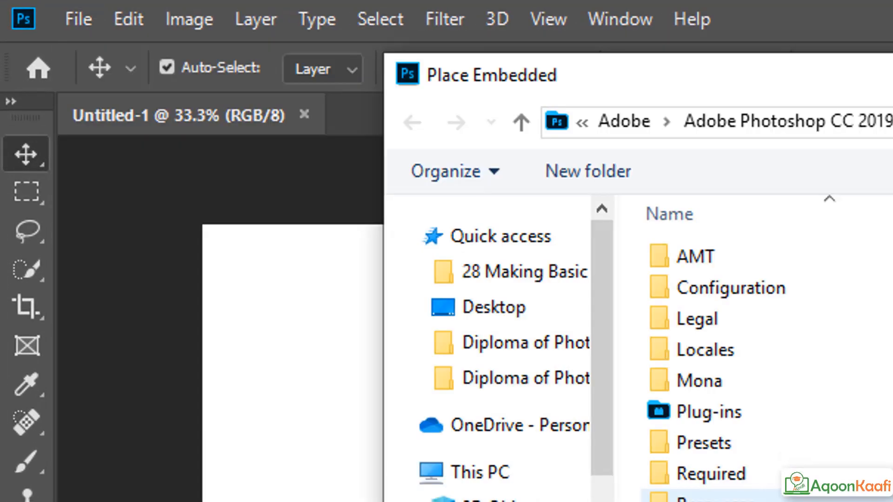
key("Escape")
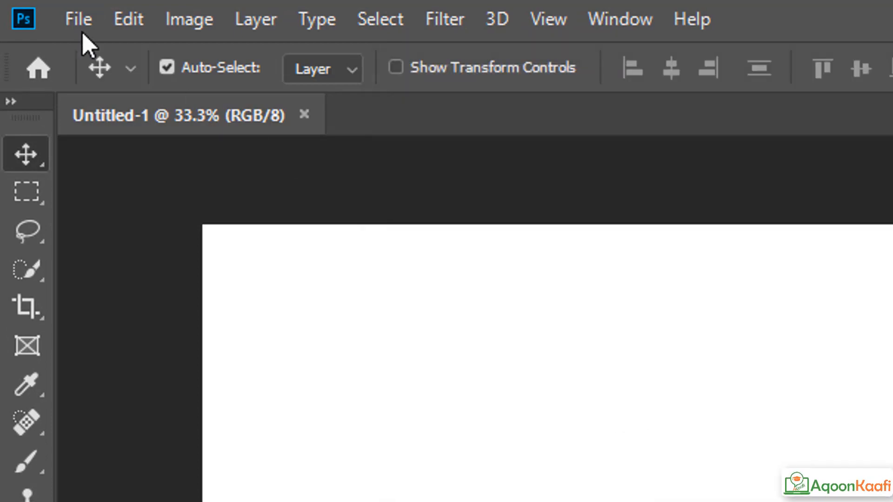
left_click(62, 18)
left_click(115, 372)
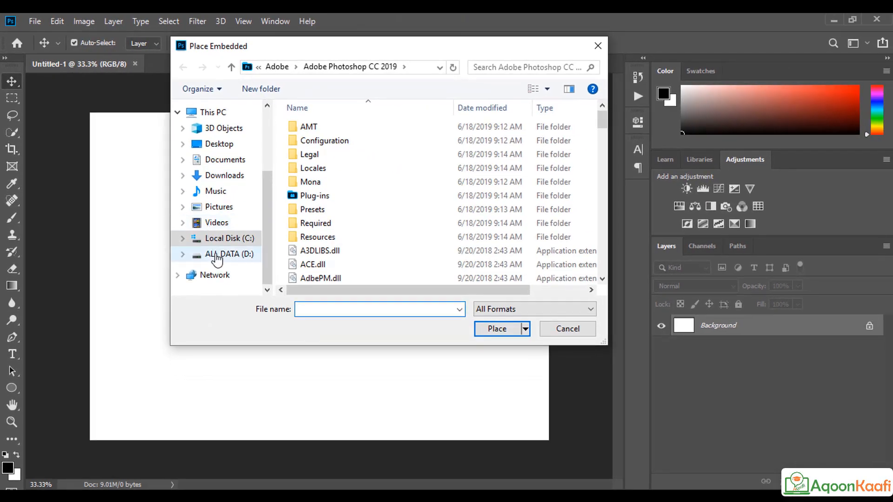
left_click(321, 375)
double_click(320, 154)
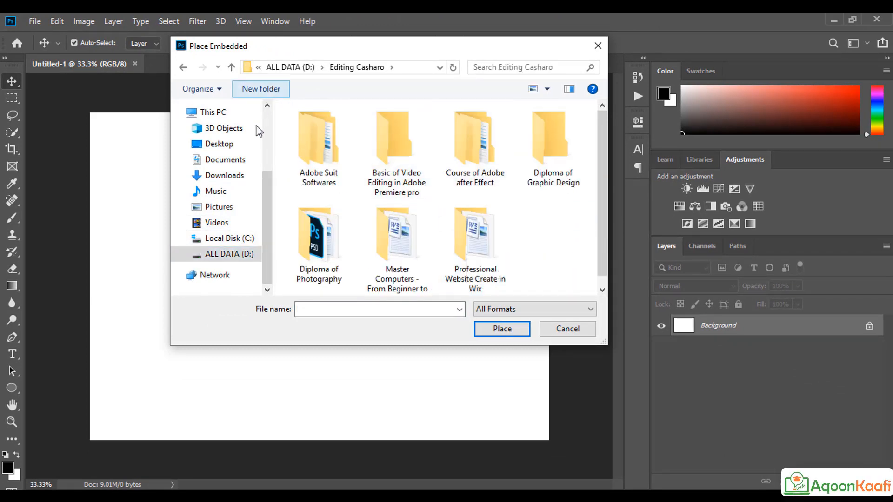
double_click(318, 239)
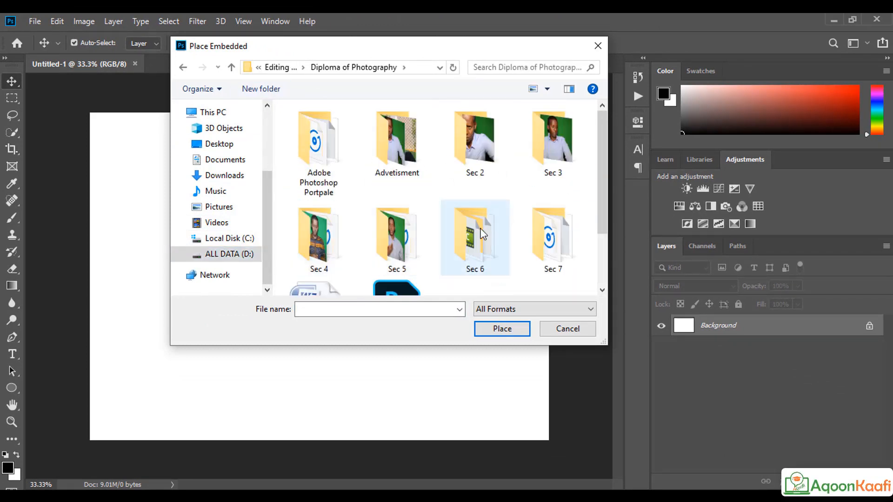
double_click(412, 251)
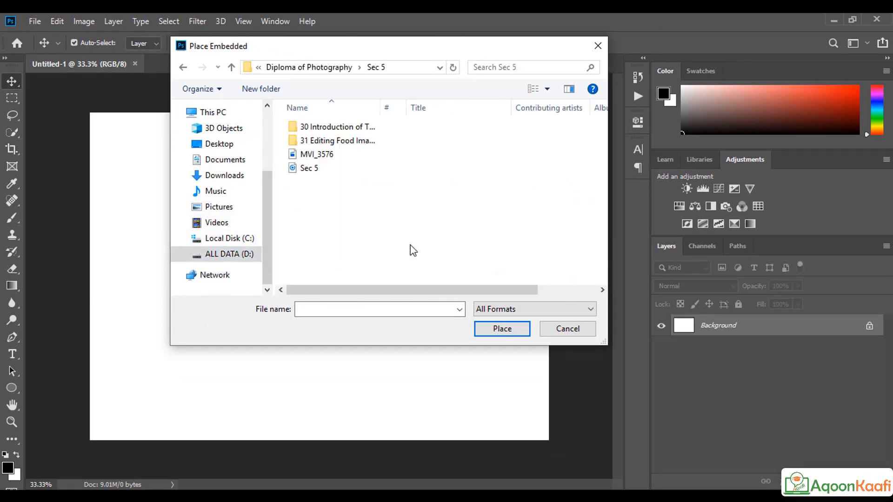
left_click(330, 140)
double_click(330, 141)
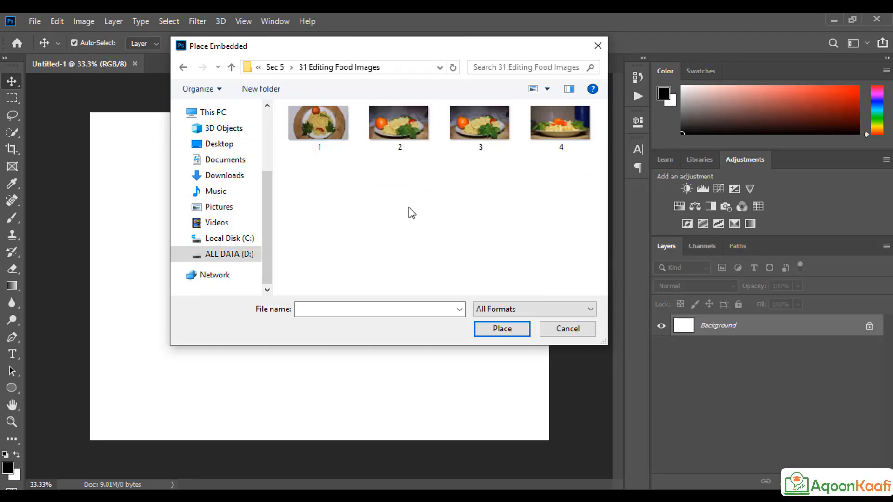
Step: Place food image 1 onto the canvas and commit it
left_click(333, 138)
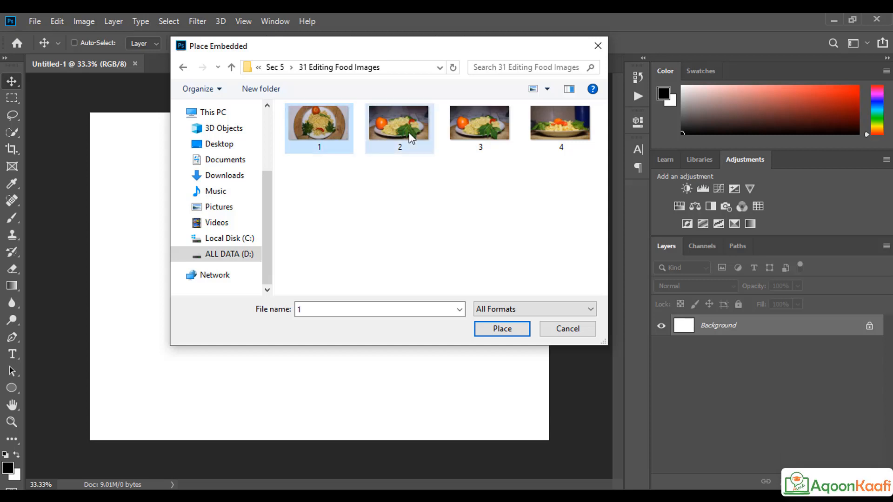
left_click(471, 142)
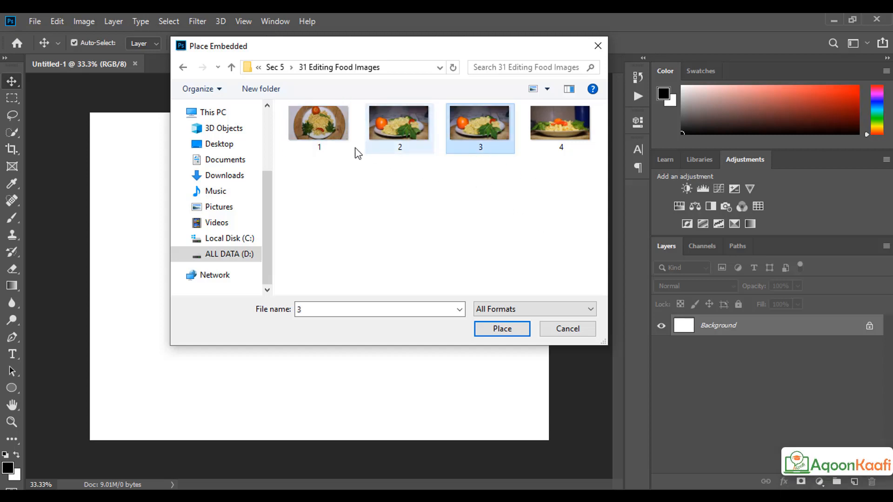
left_click(339, 149)
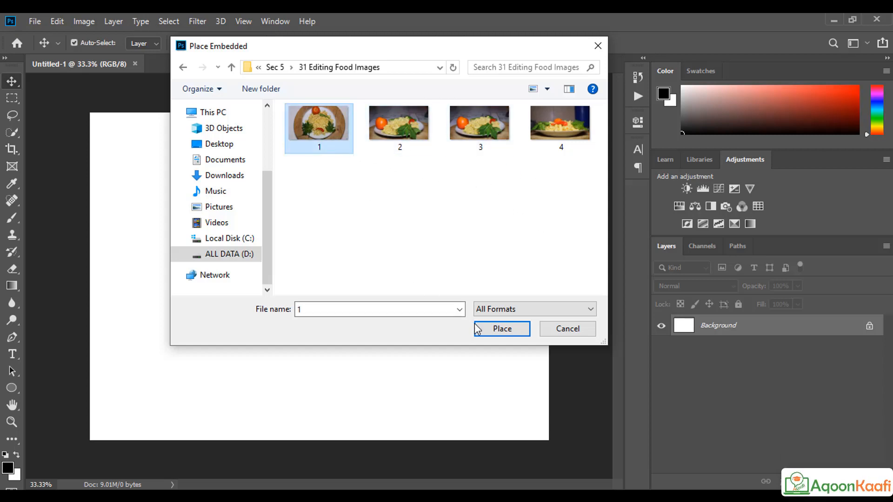
left_click(498, 331)
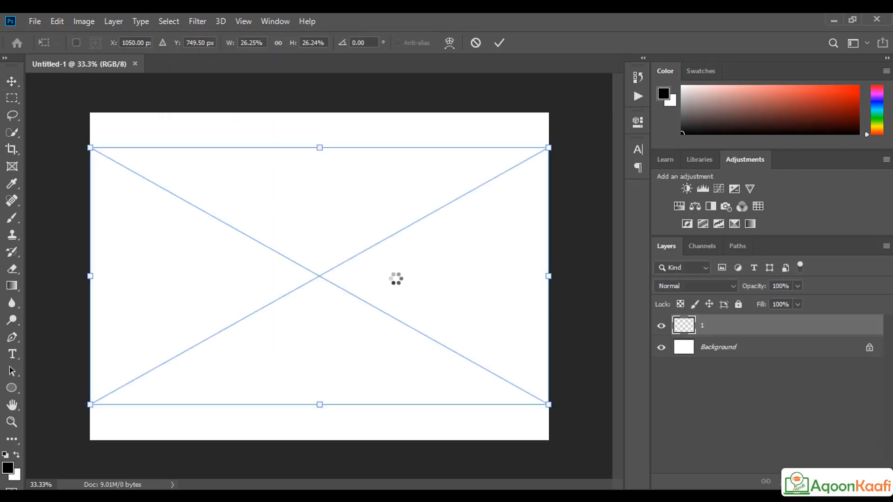
left_click(499, 42)
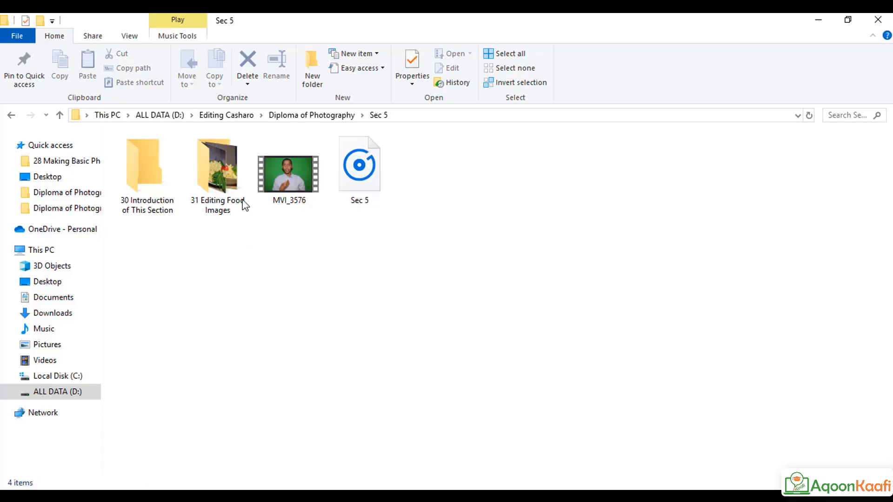
Step: Open 31 Editing Food Images in File Explorer and drag pictures 2, 3 and 4 into the document
double_click(244, 205)
left_click_drag(398, 206, 243, 205)
left_click_drag(376, 248, 356, 296)
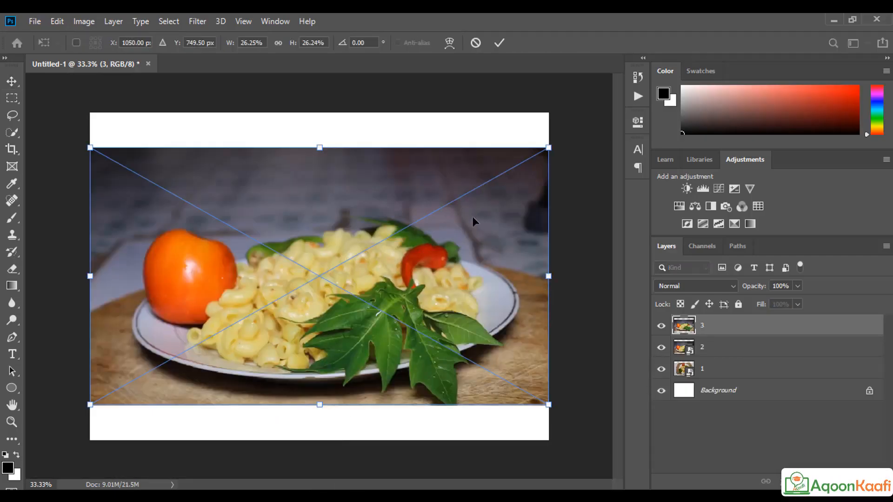
Step: Commit placed photos 3 and 4, then hide layers 4 through 1
left_click(501, 43)
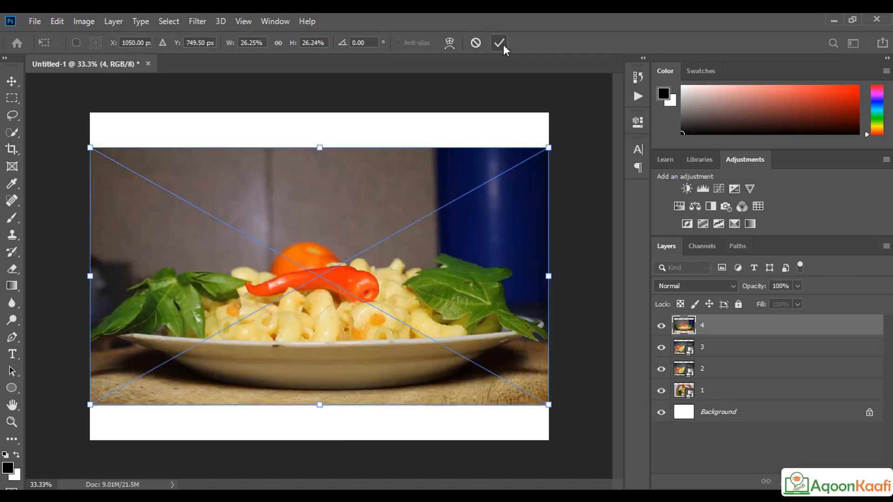
left_click(501, 44)
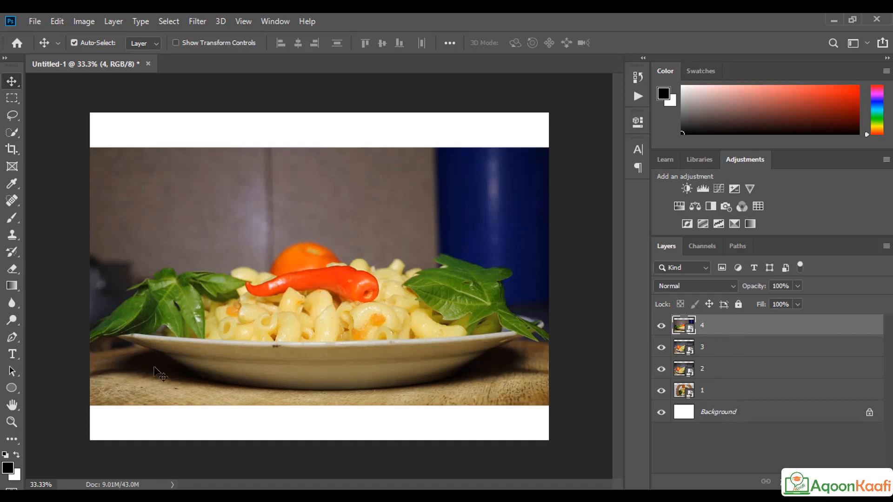
left_click(661, 328)
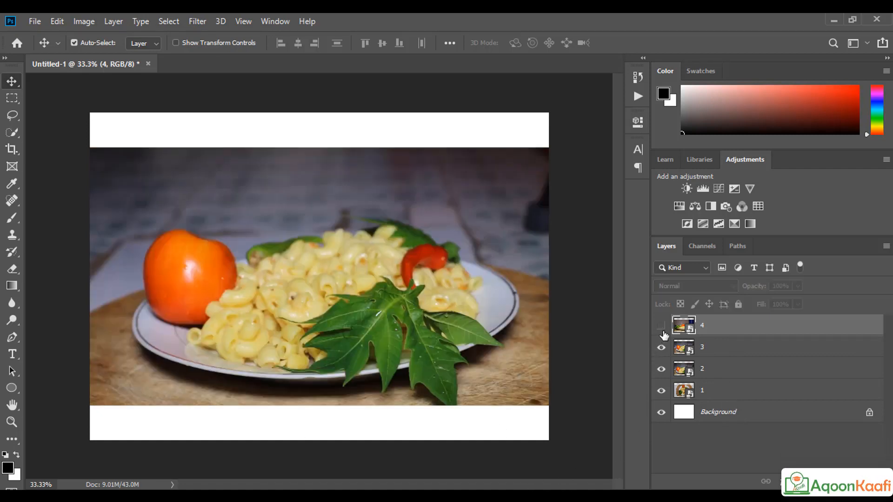
left_click(660, 348)
left_click(661, 369)
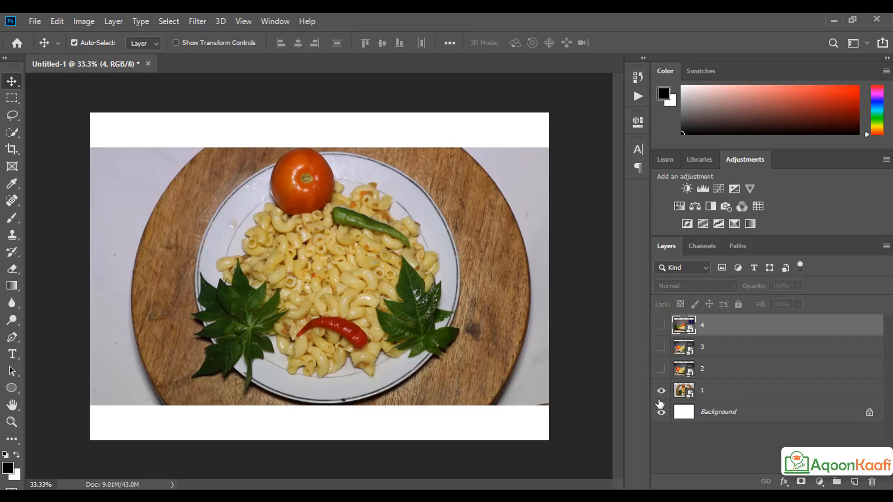
left_click(661, 391)
Step: Show layers 1 through 4 one by one to preview each photo, then hide layer 4
left_click(661, 391)
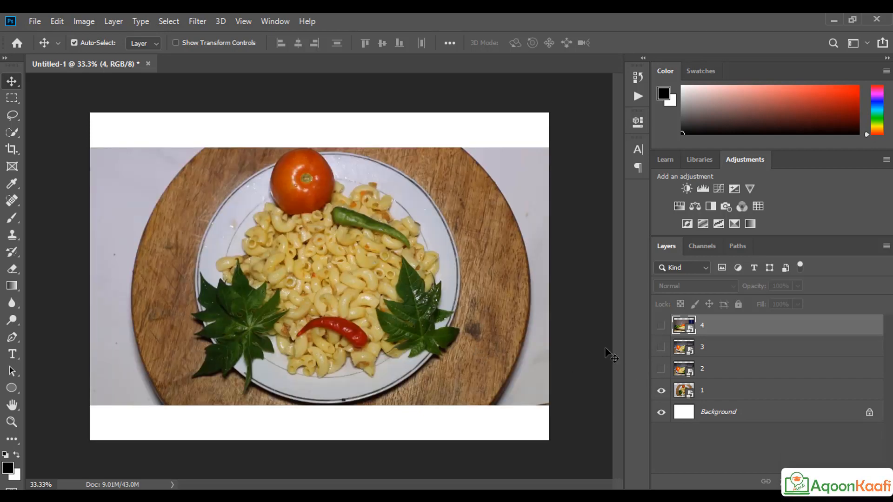
left_click(661, 368)
left_click(661, 348)
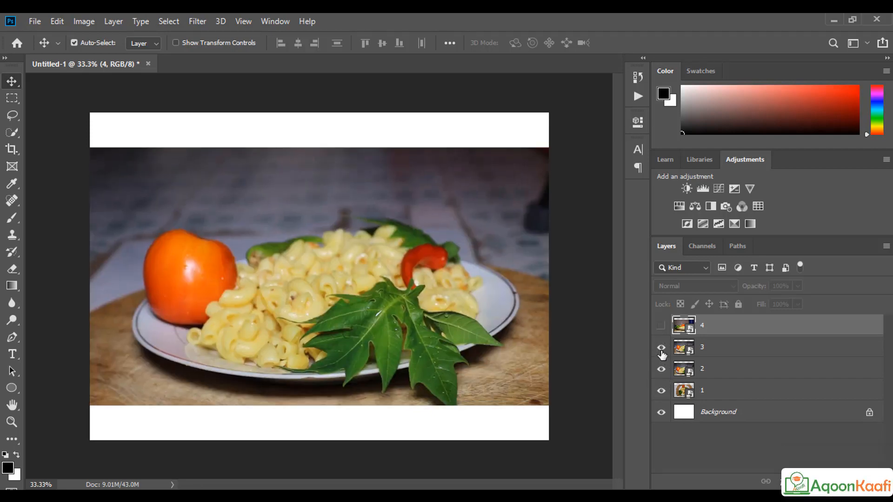
left_click(661, 327)
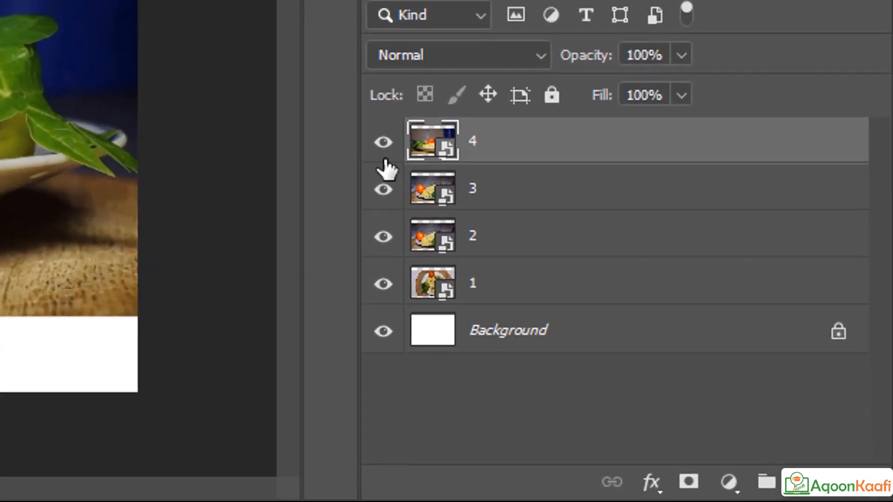
left_click(383, 141)
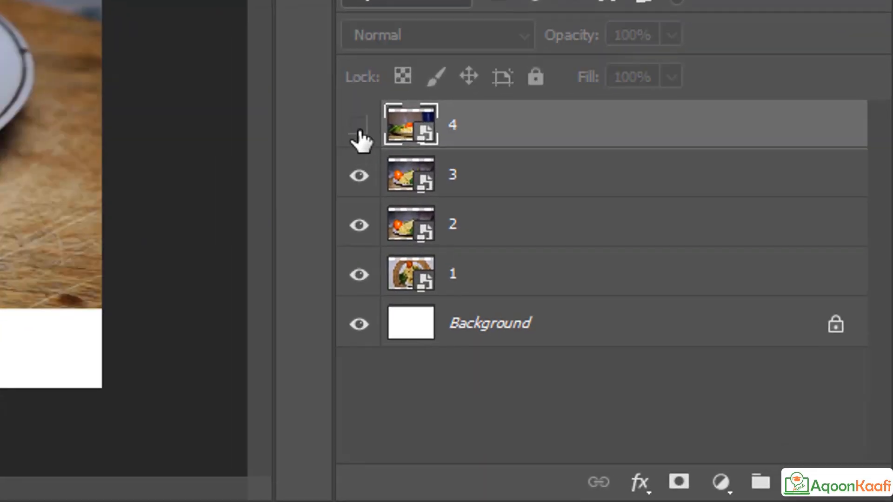
Step: Drag photos 4, 3, 2 and 1 into rough new positions on the canvas
left_click(359, 130)
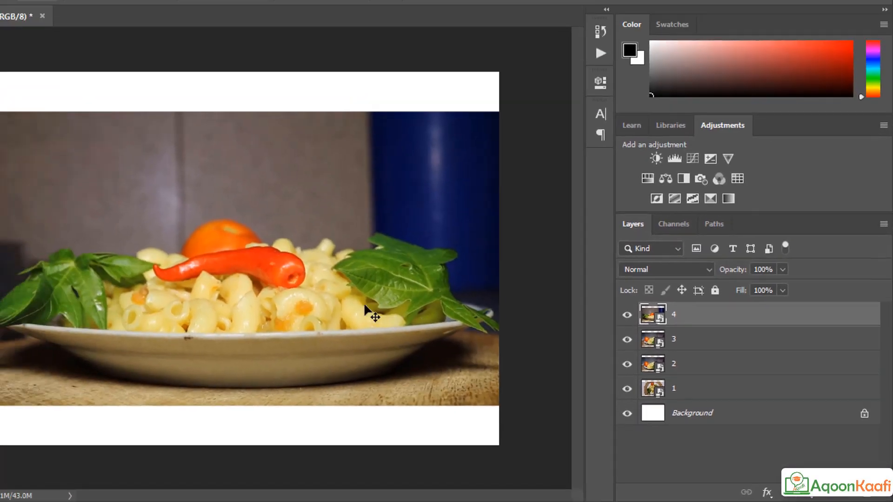
left_click_drag(370, 313, 337, 399)
left_click_drag(332, 200, 382, 167)
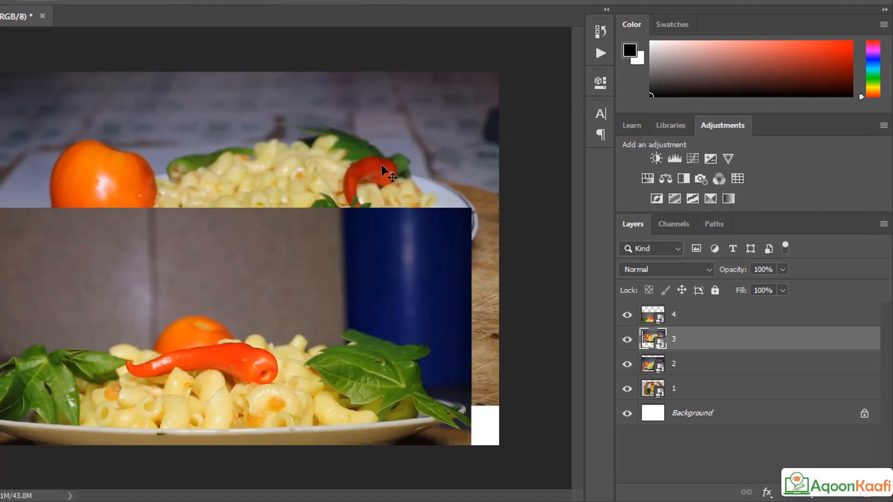
left_click_drag(408, 265, 227, 327)
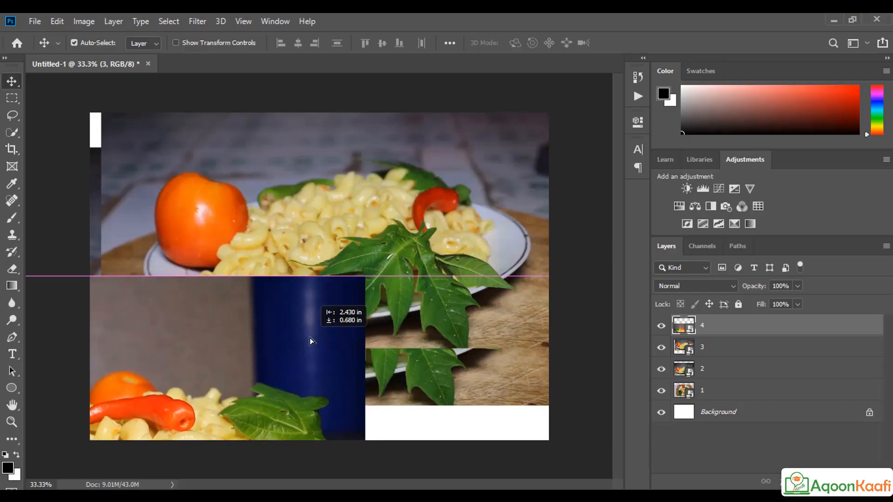
left_click_drag(381, 222, 602, 384)
left_click_drag(333, 174, 464, 107)
left_click_drag(159, 194, 127, 137)
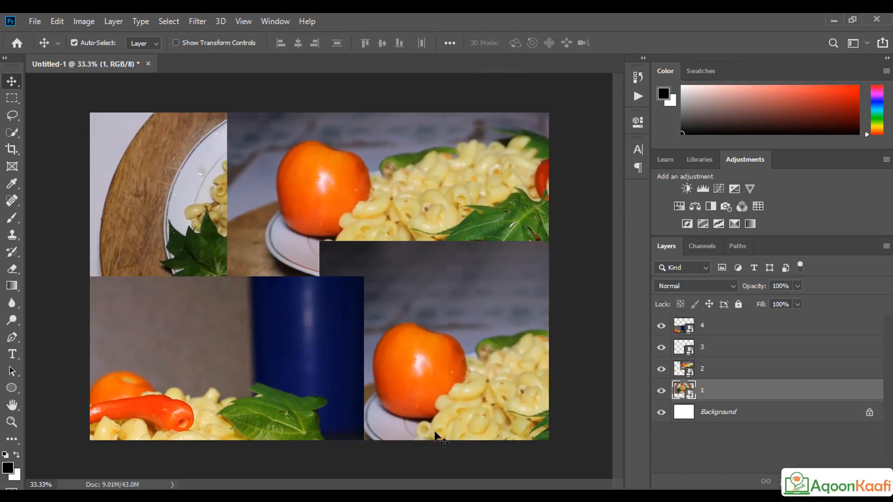
Step: Toggle layers 1 and 2 to compare them and make layer 2 the active layer
left_click(660, 392)
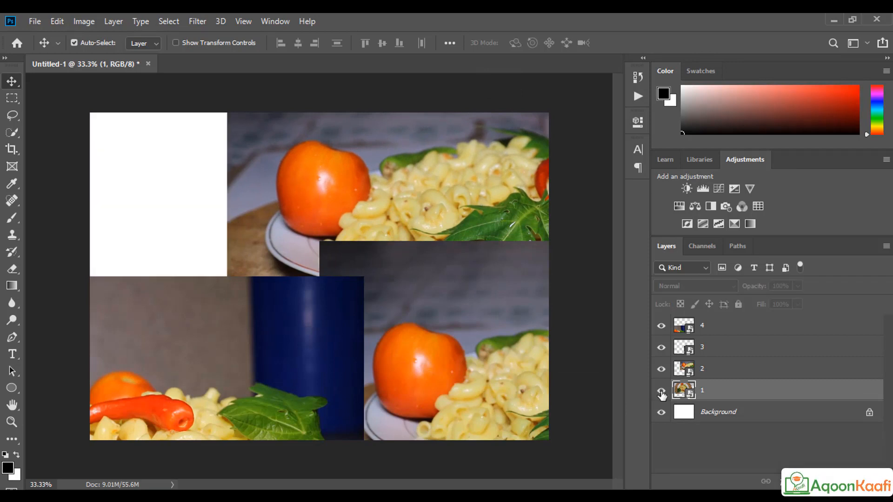
left_click(660, 391)
left_click(661, 370)
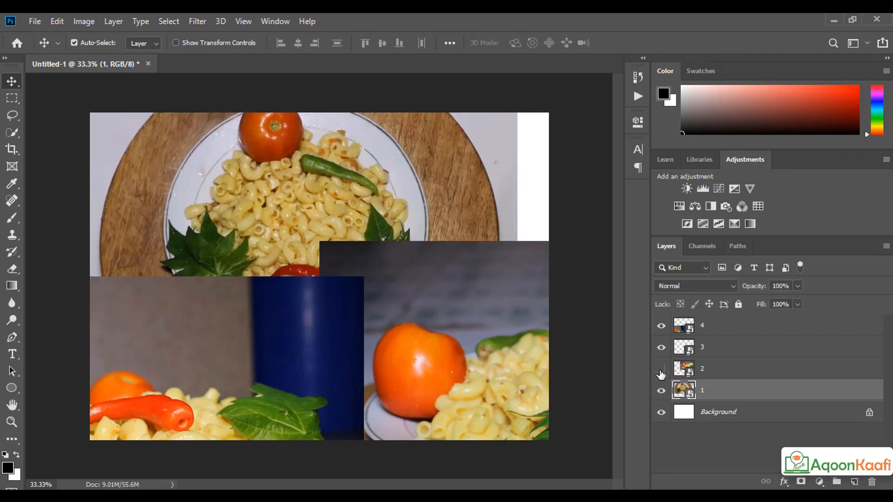
left_click(661, 370)
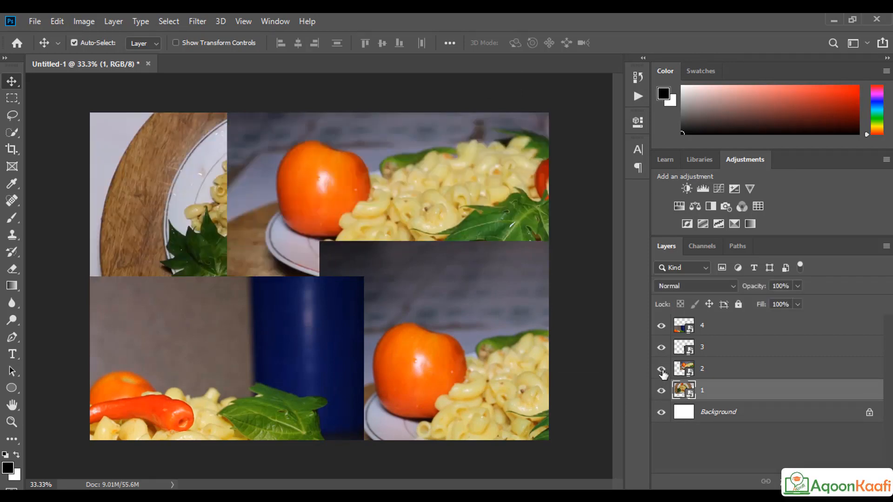
left_click(661, 370)
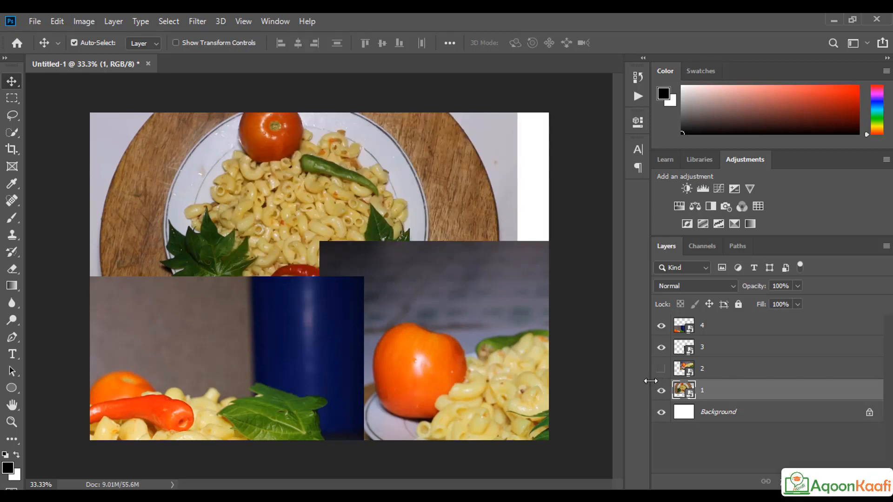
left_click(702, 372)
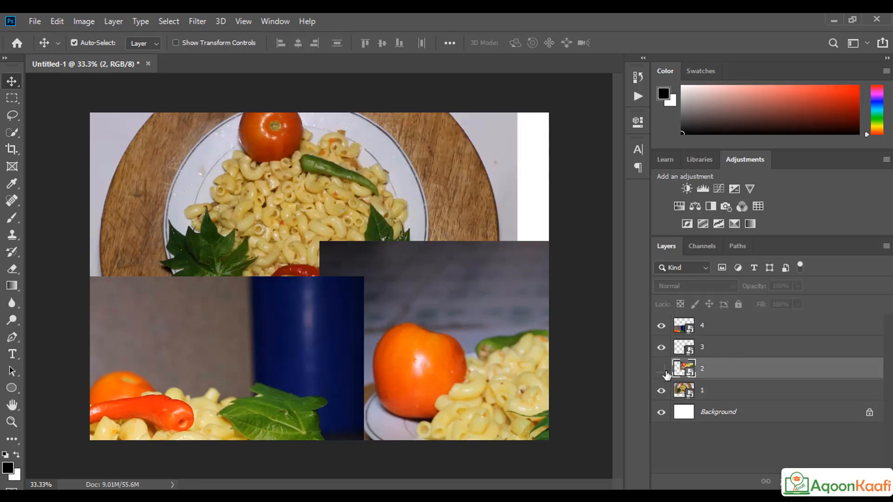
left_click(661, 371)
Step: Align photos 3 and 2 with the top-left and left canvas edges
left_click_drag(327, 407, 313, 217)
left_click_drag(508, 403, 333, 372)
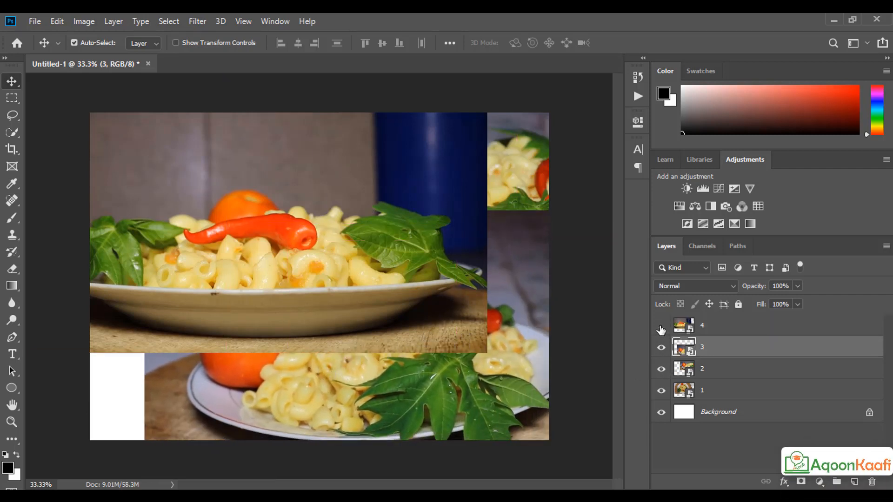
left_click(660, 326)
left_click_drag(509, 372, 454, 390)
left_click_drag(482, 174, 341, 230)
left_click_drag(362, 397, 361, 330)
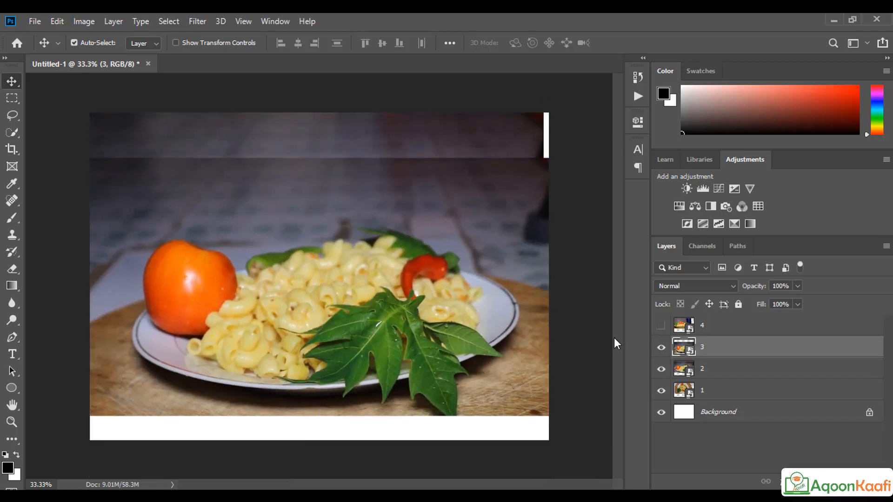
Step: Reposition photos 3, 2 and 1 vertically with layer 4 hidden
left_click(661, 326)
left_click(661, 326)
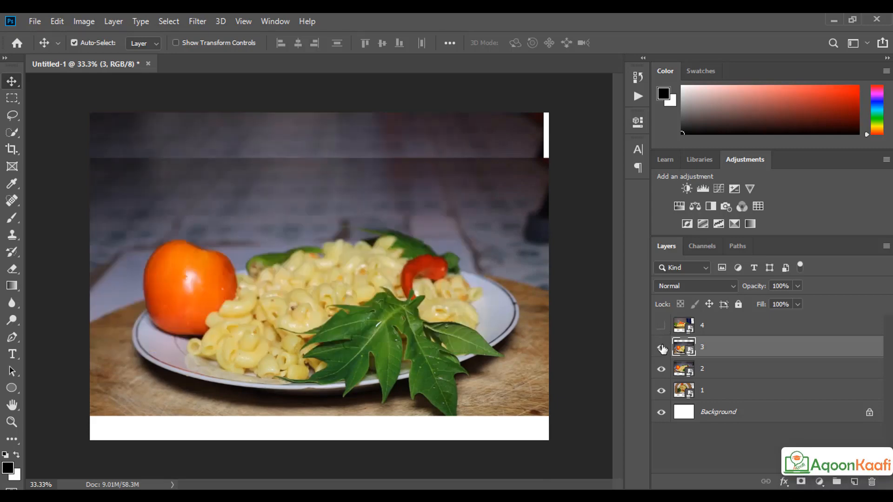
left_click_drag(358, 311, 370, 413)
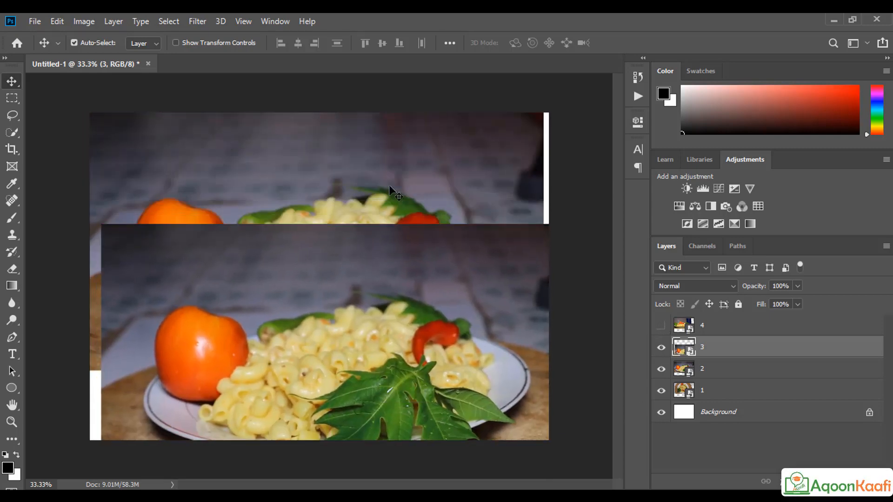
left_click_drag(388, 185, 397, 354)
left_click_drag(386, 132, 380, 171)
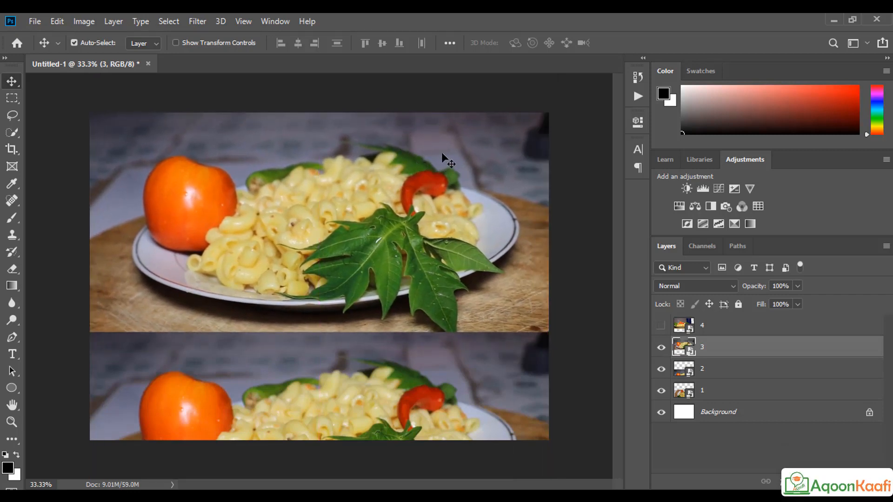
left_click_drag(342, 199, 340, 187)
Step: Hide photos 1 and 2, move photo 4 down-right, disable Auto-Select and start transforming it
left_click(368, 375)
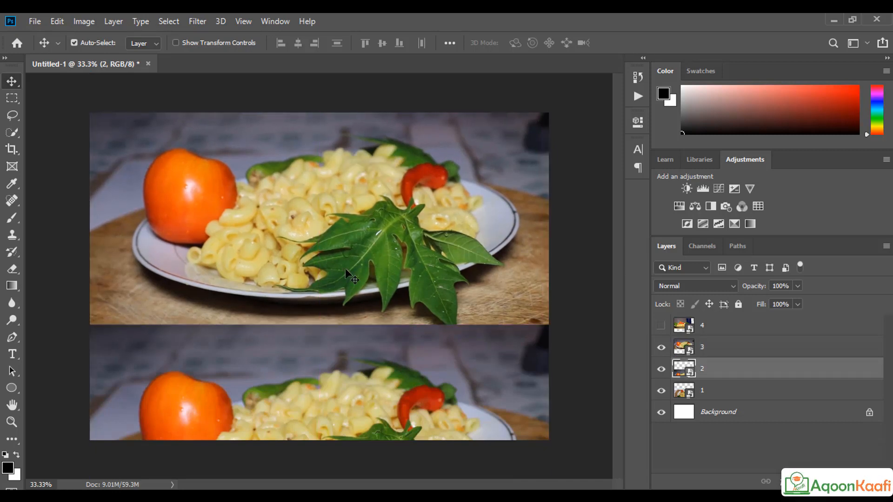
left_click(661, 349)
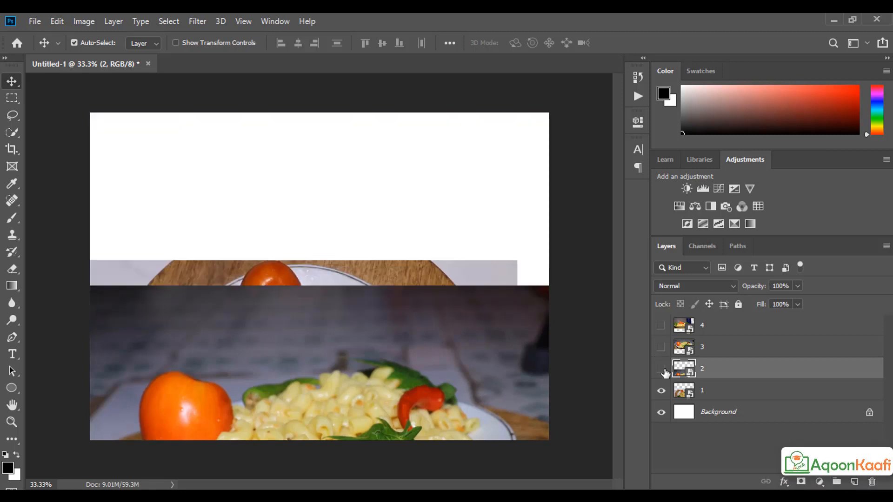
left_click(661, 370)
left_click(661, 391)
left_click(660, 325)
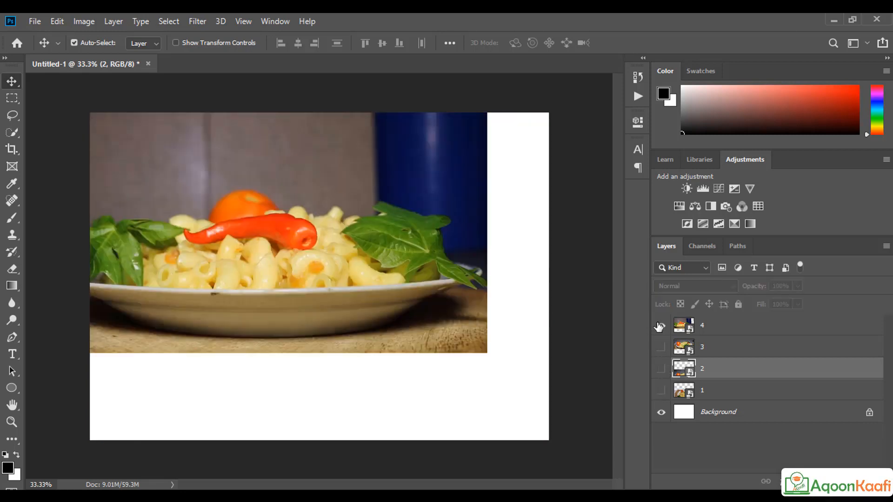
left_click(661, 325)
left_click(661, 348)
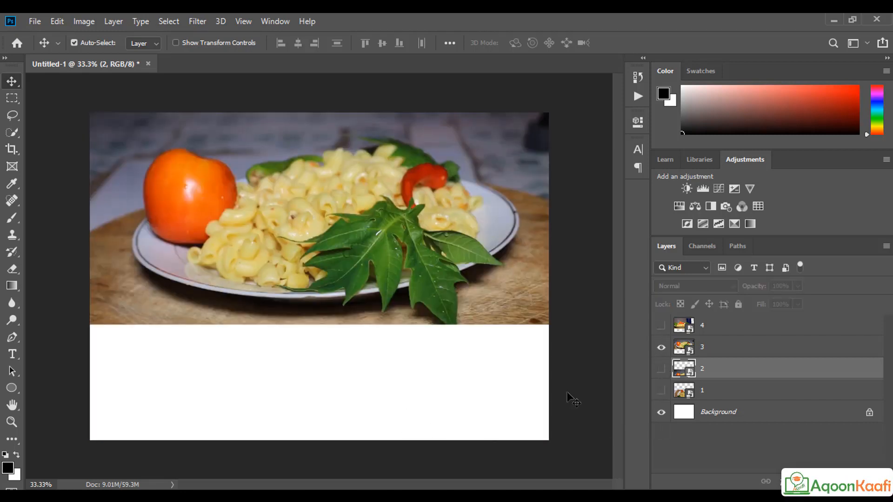
left_click(661, 325)
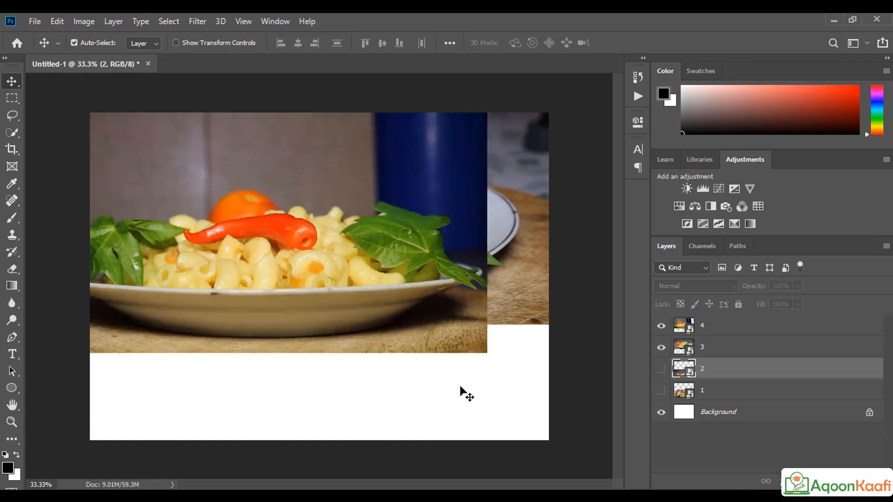
left_click_drag(318, 309, 378, 361)
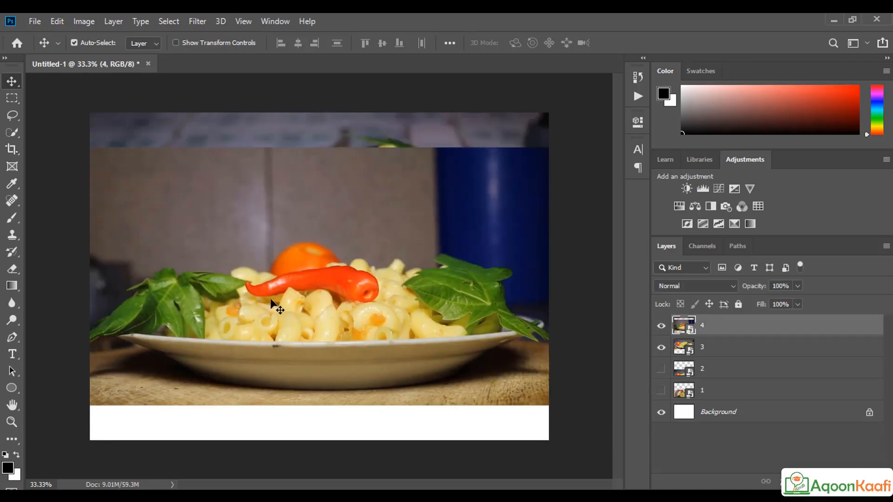
key("ctrl")
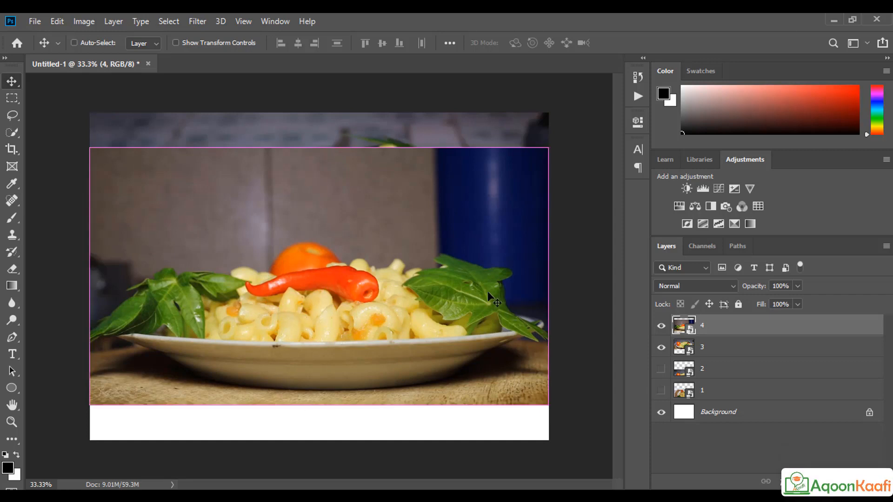
key("ctrl+t")
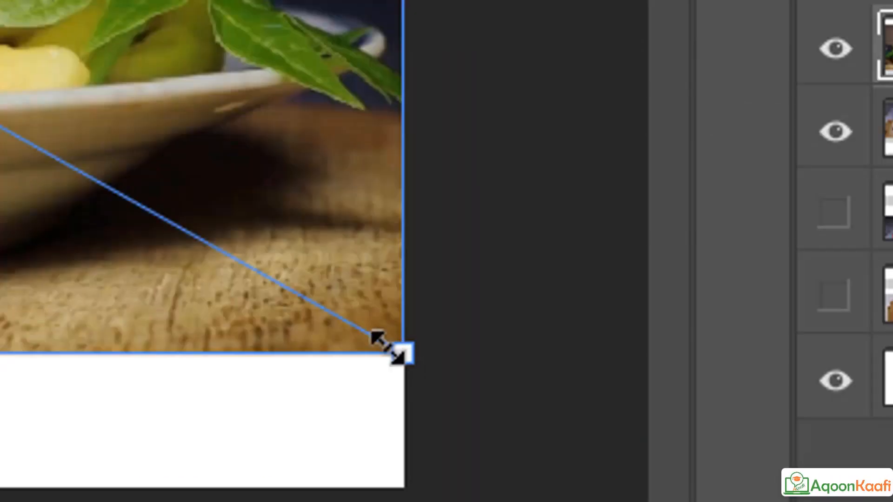
Step: Shrink photo 4 to about 9.94% and move it into the white area below photo 3
left_click_drag(387, 346, 0, 0)
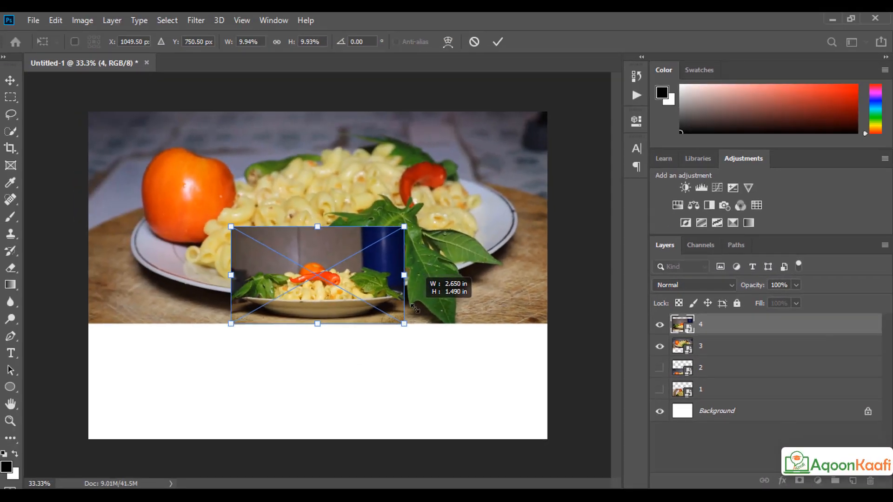
left_click_drag(414, 307, 415, 309)
left_click(498, 42)
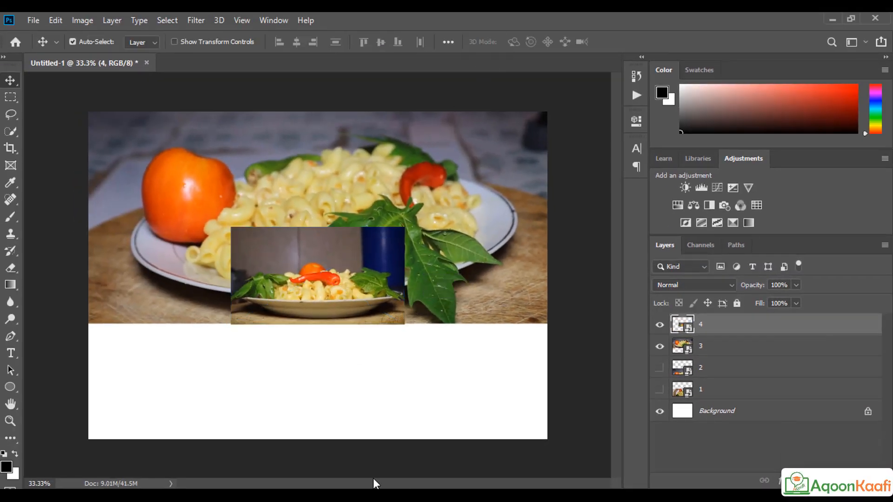
left_click_drag(300, 308, 299, 373)
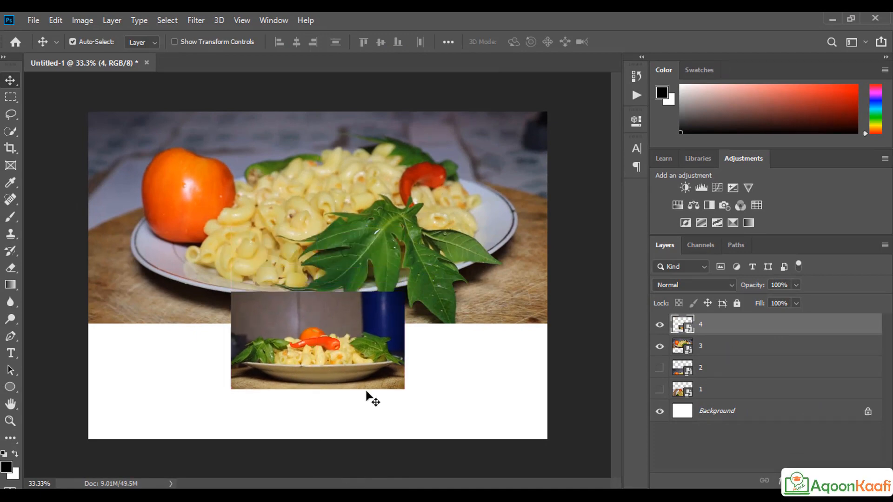
Step: Draw a 561 × 561 px black circle with the Ellipse Tool over the top photo
right_click(10, 386)
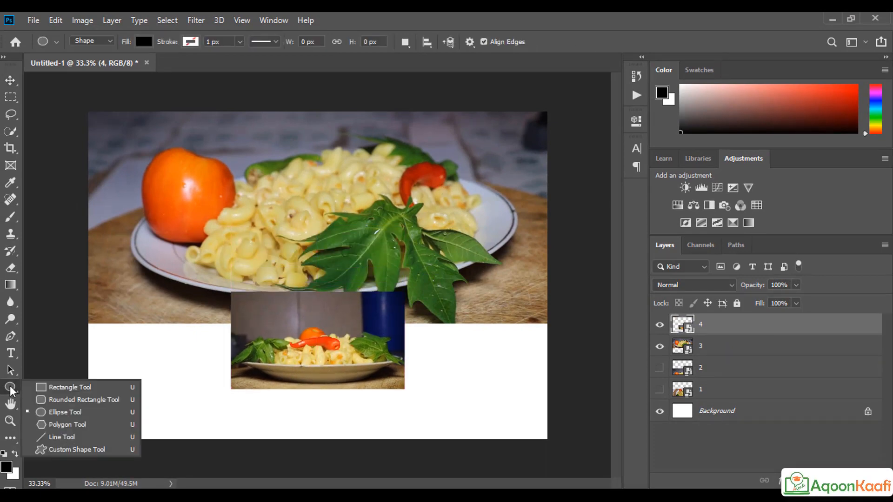
left_click(41, 385)
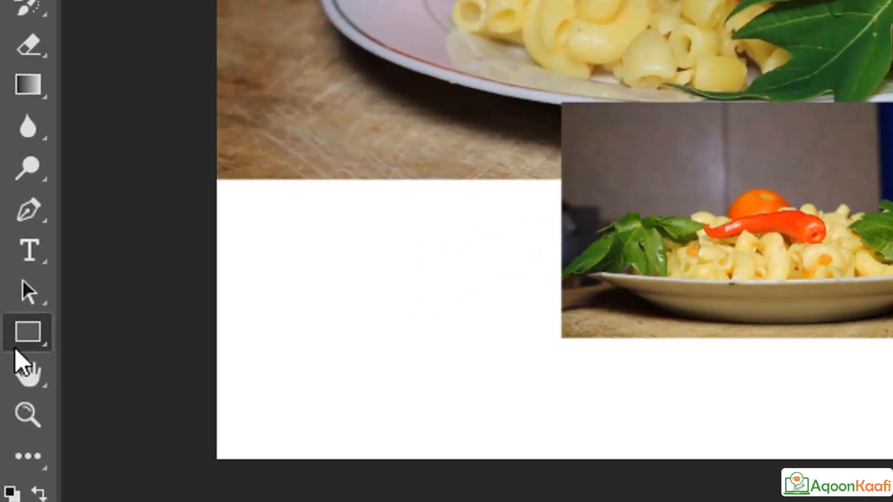
right_click(39, 333)
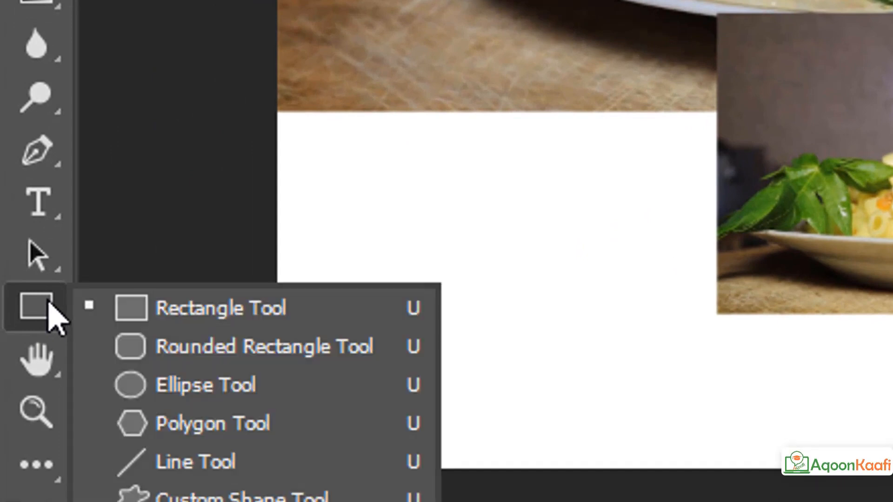
left_click(300, 392)
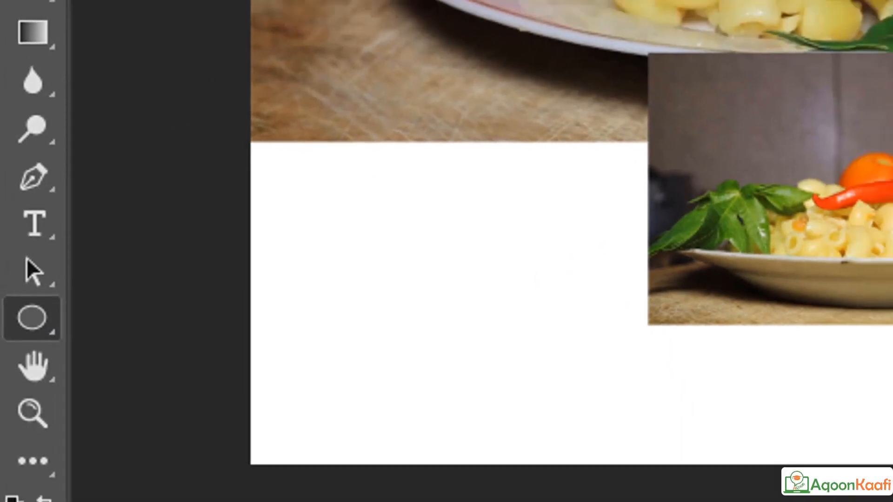
left_click_drag(277, 126, 445, 274)
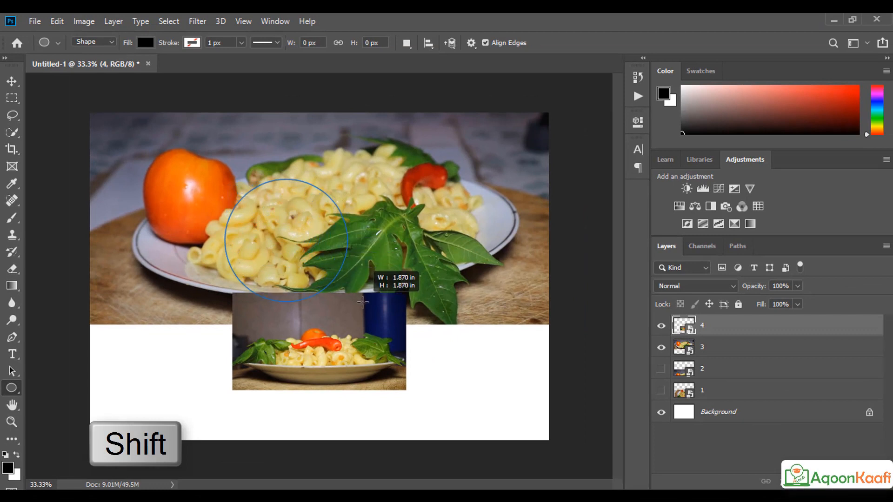
left_click_drag(363, 303, 362, 302)
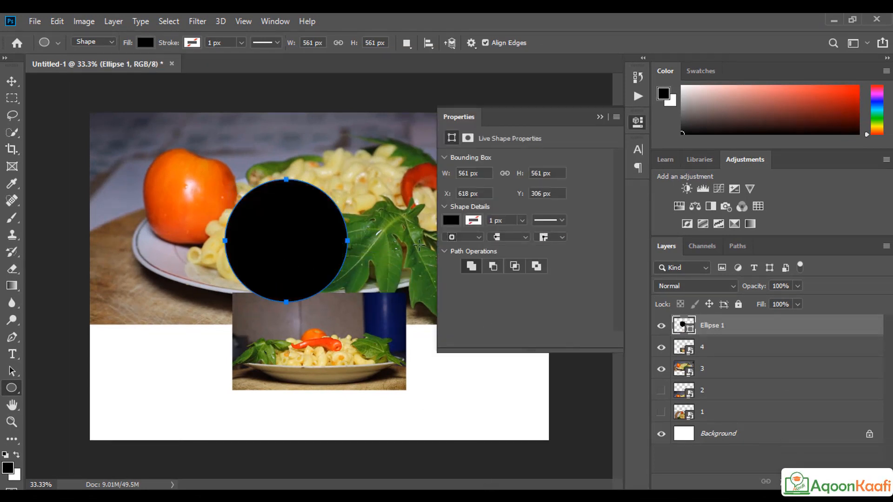
Step: Set the circle's fill to green and its stroke colour to red
left_click(451, 221)
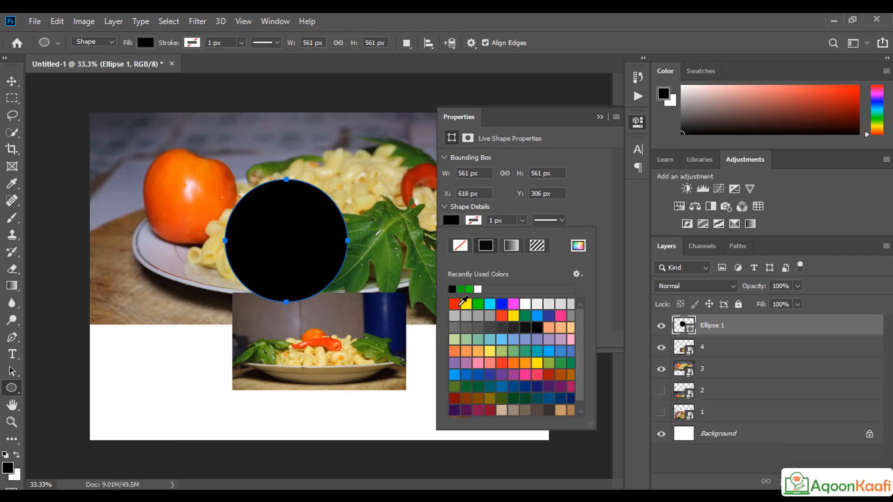
left_click(454, 304)
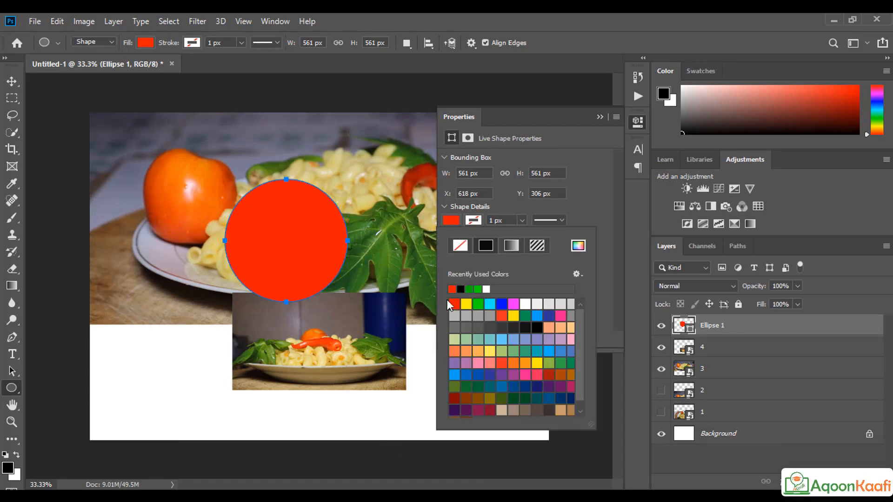
left_click(472, 224)
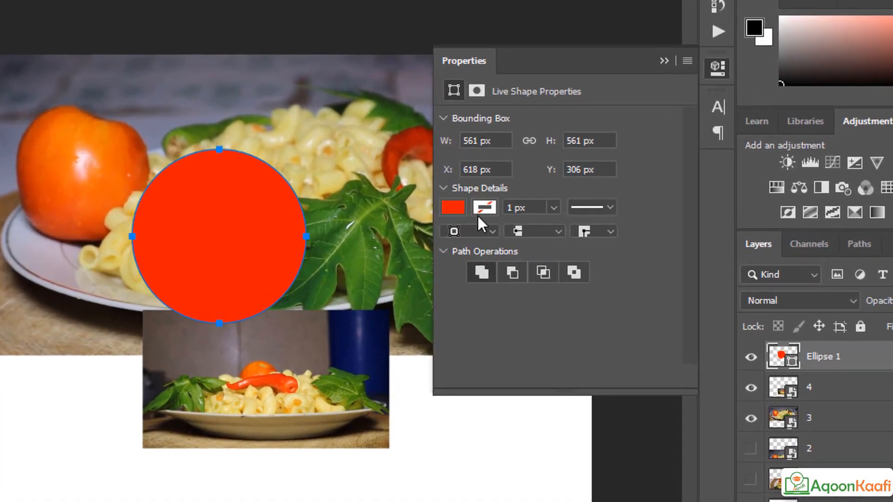
left_click(481, 213)
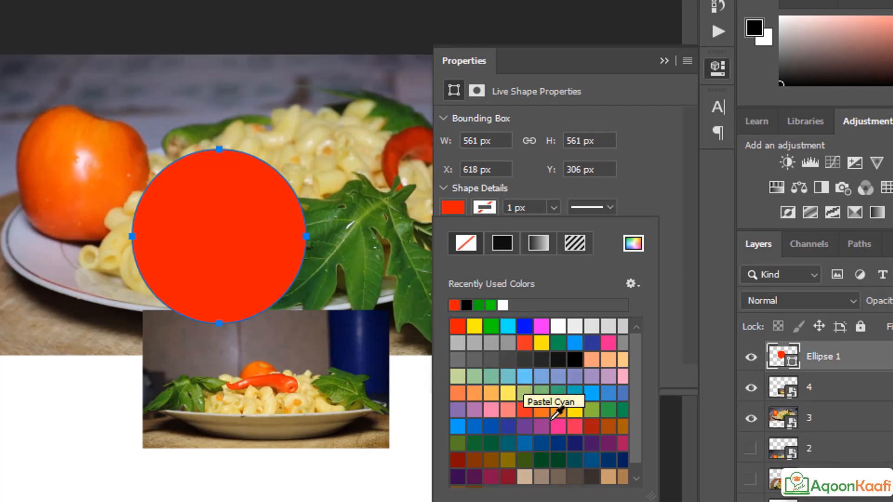
left_click(457, 327)
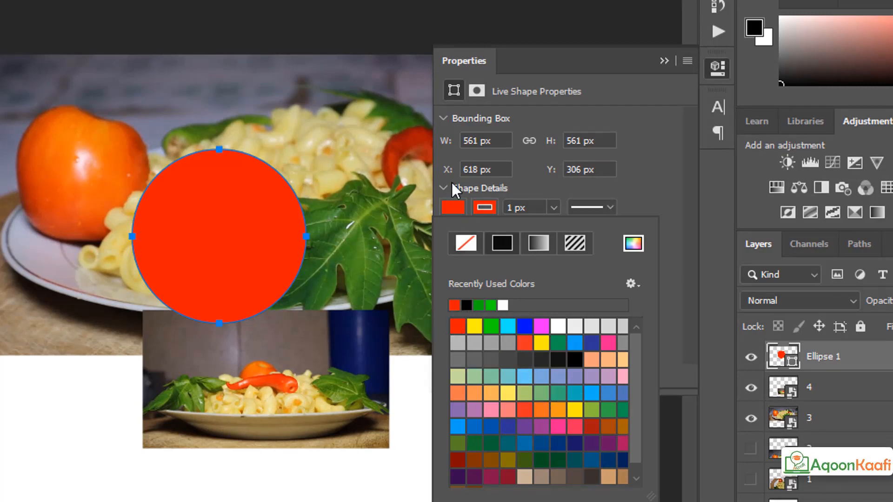
left_click(453, 208)
left_click(453, 208)
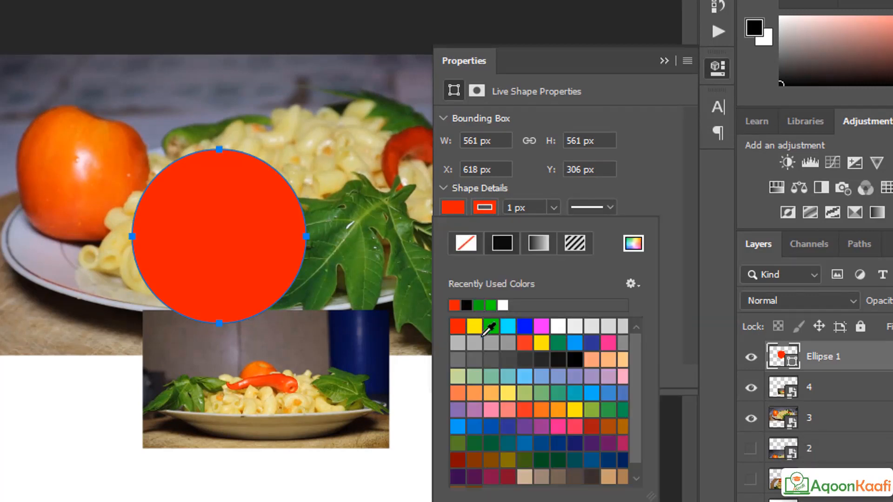
left_click(491, 328)
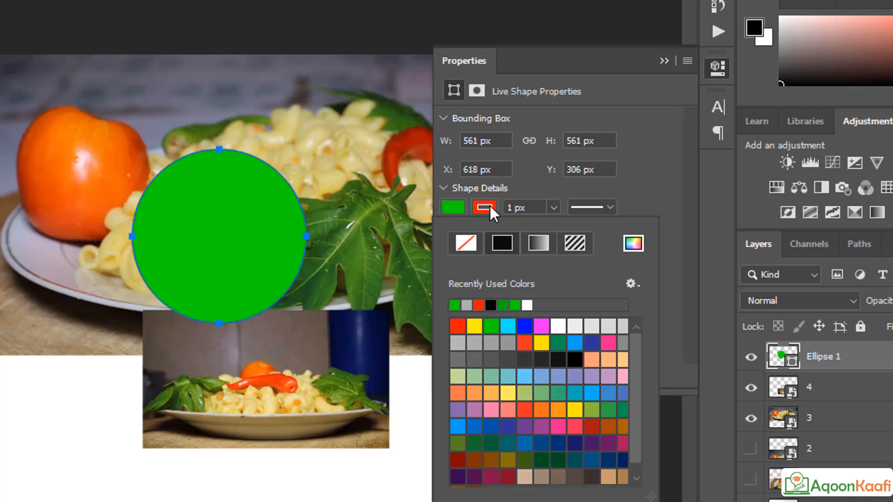
left_click(552, 208)
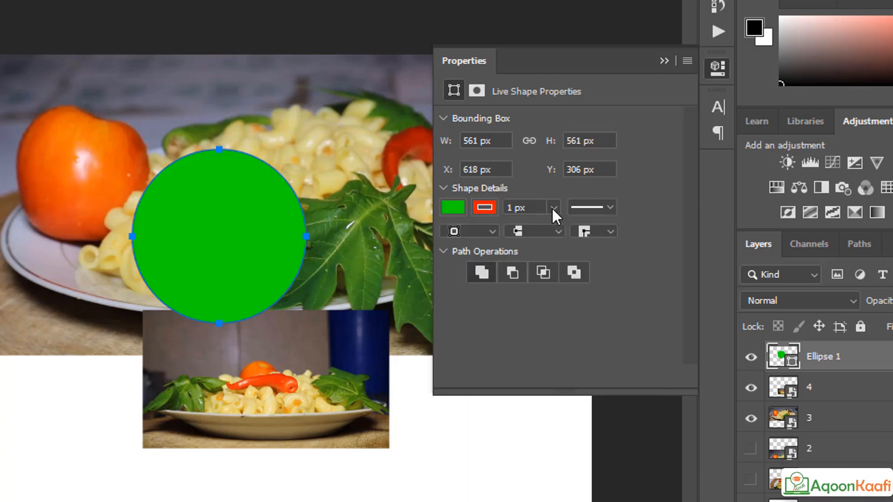
Step: Widen the red stroke to 18.33 px and collapse the Properties panel
left_click(552, 207)
left_click_drag(554, 231, 562, 230)
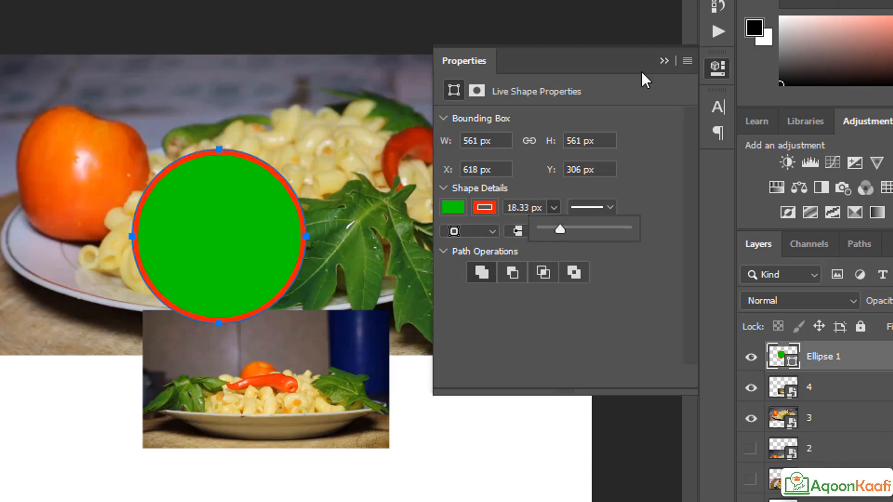
left_click(663, 61)
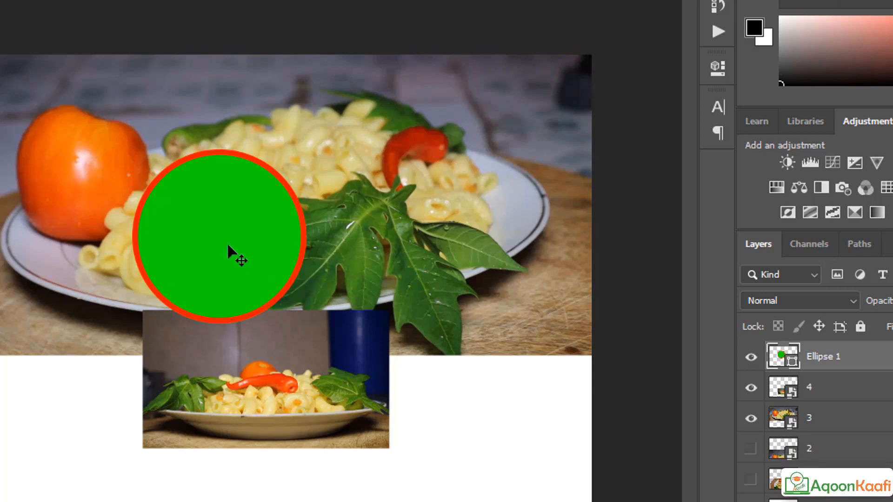
Step: Alt-drag two copies of the circle to the right and left, spacing all three evenly
key("alt")
left_click_drag(201, 258, 232, 181)
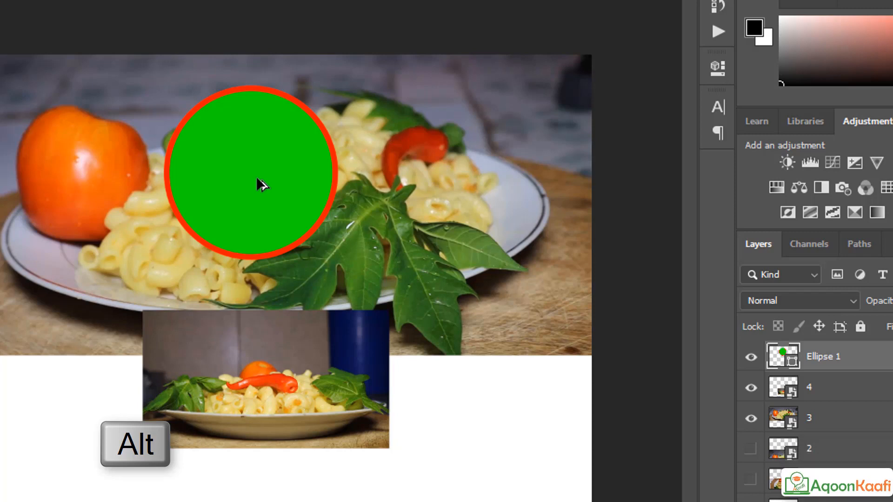
left_click_drag(303, 175, 523, 179)
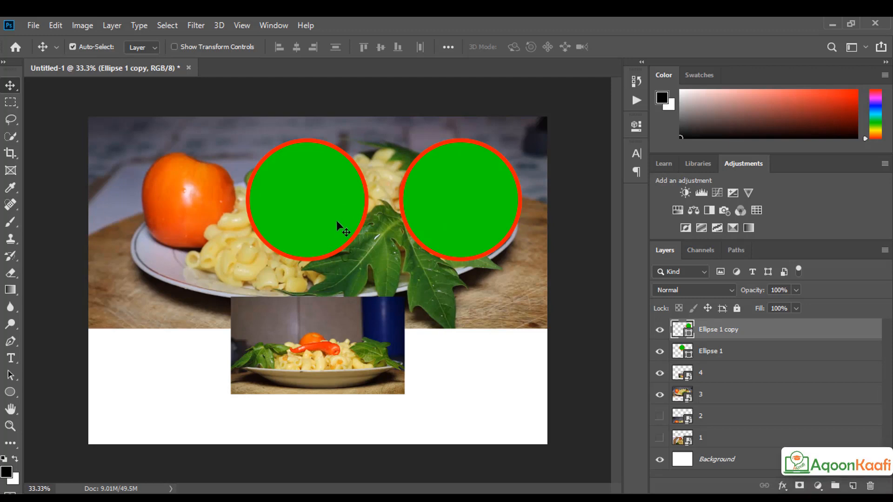
key("alt")
left_click_drag(295, 218, 151, 218)
mouse_move(456, 221)
left_mouse_down()
mouse_move(440, 225)
mouse_move(455, 226)
left_mouse_up()
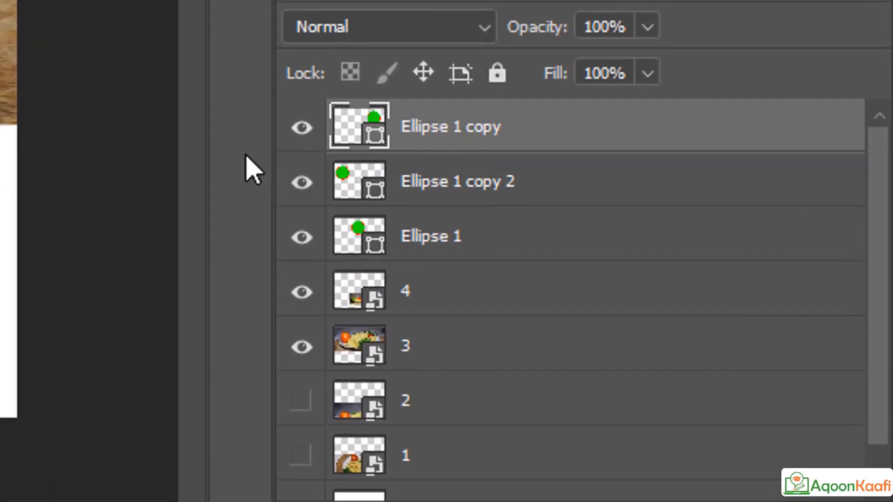
Step: Delete an extra Ctrl+J circle copy and select the three ellipse layers together
key("ctrl+j")
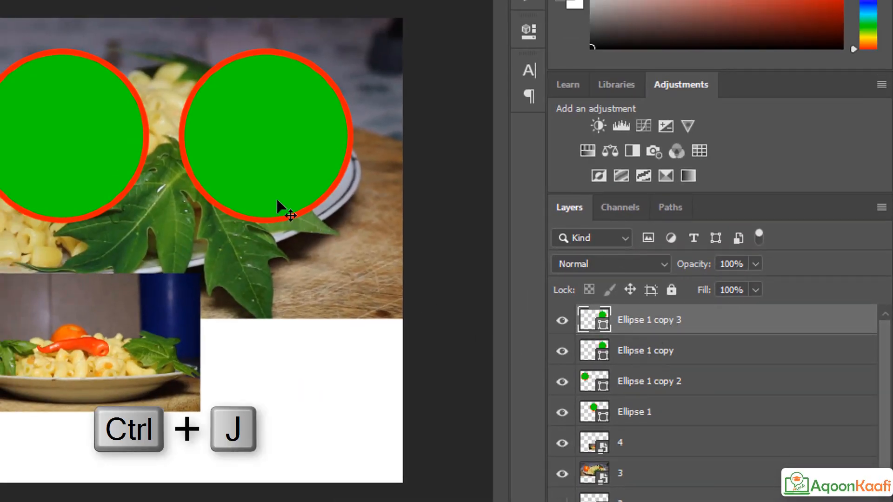
left_click_drag(278, 201, 308, 432)
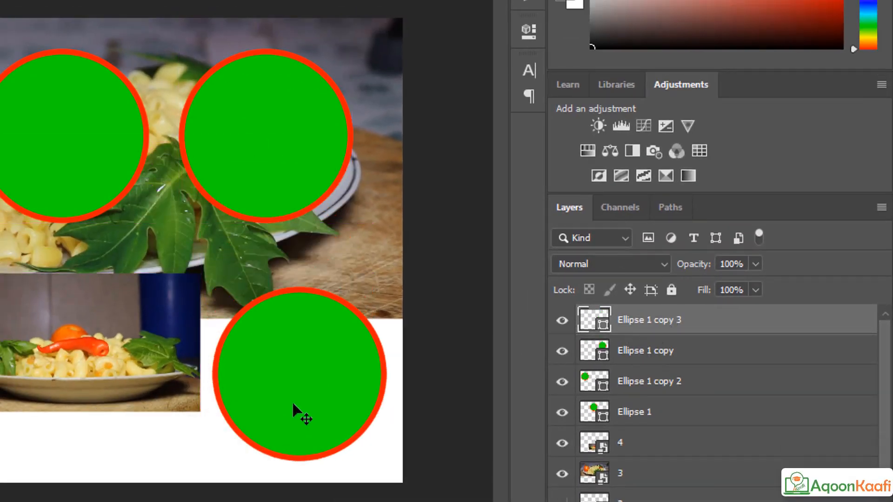
key("Delete")
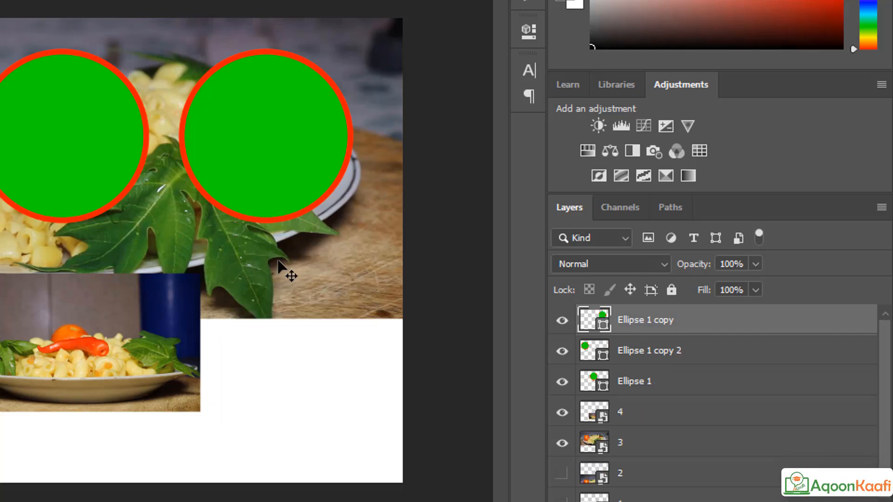
left_click(649, 382, "shift")
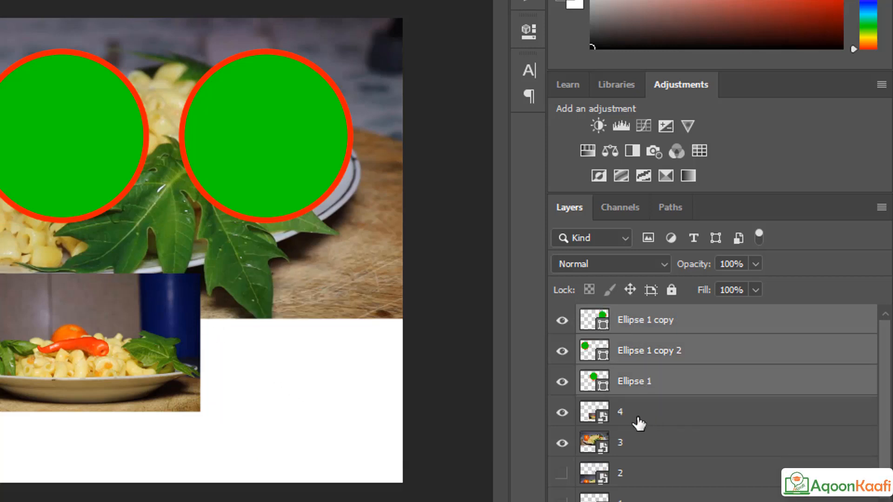
Step: Select all three ellipse layers and move the circles together down over small photo 4
key("ctrl+t")
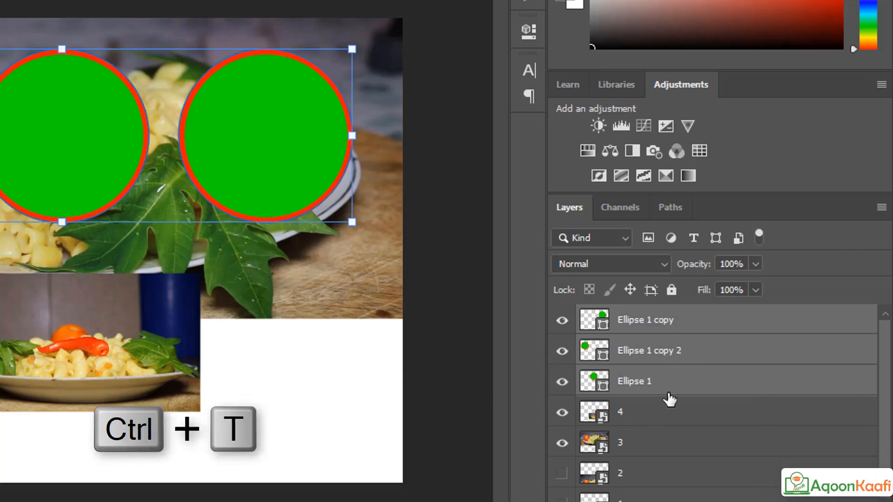
left_click(660, 362, "shift")
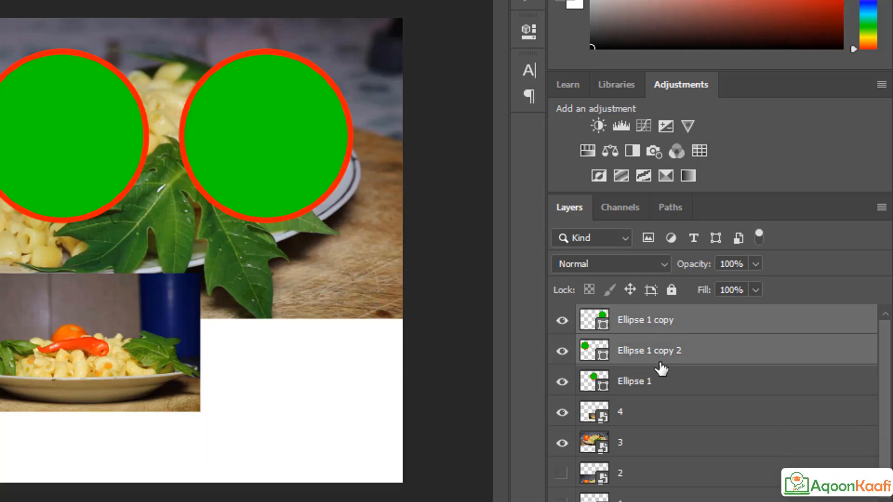
left_click(660, 387, "shift")
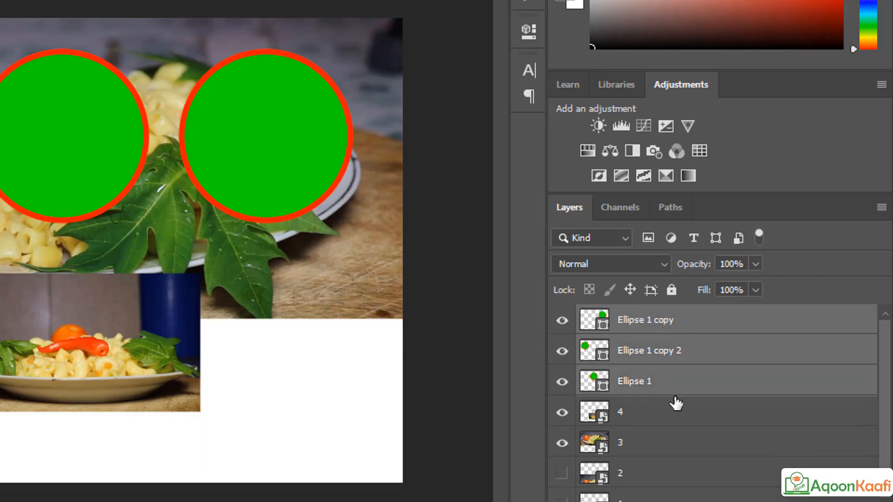
key("ctrl+t")
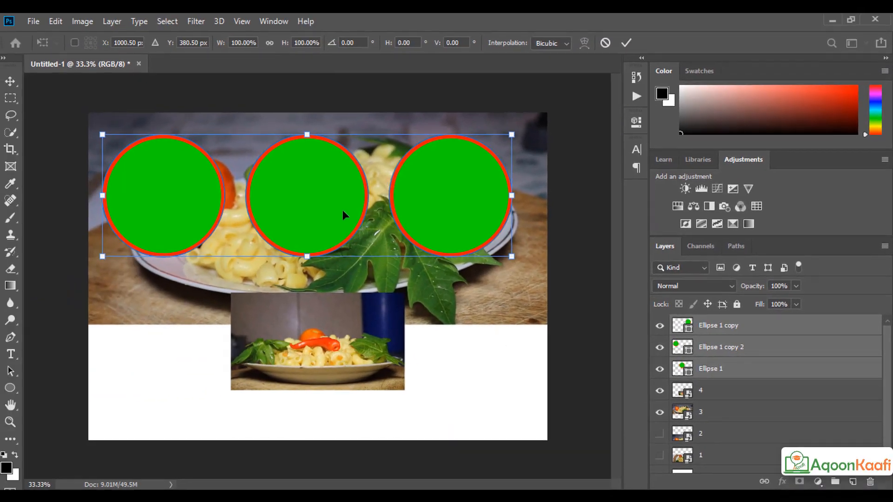
left_click_drag(327, 213, 336, 371)
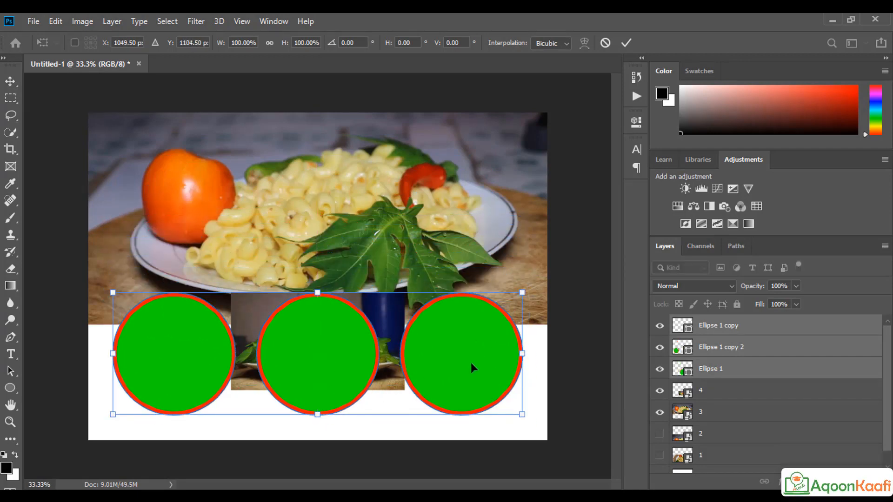
left_click(711, 415)
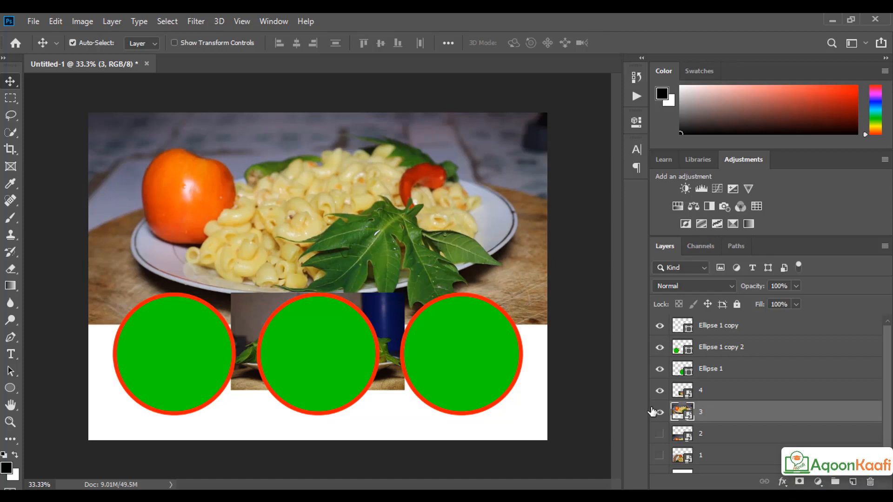
Step: Stack photo layer 4 above the circle layers and try it over the plate and middle circle
left_click(659, 392)
left_click(659, 393)
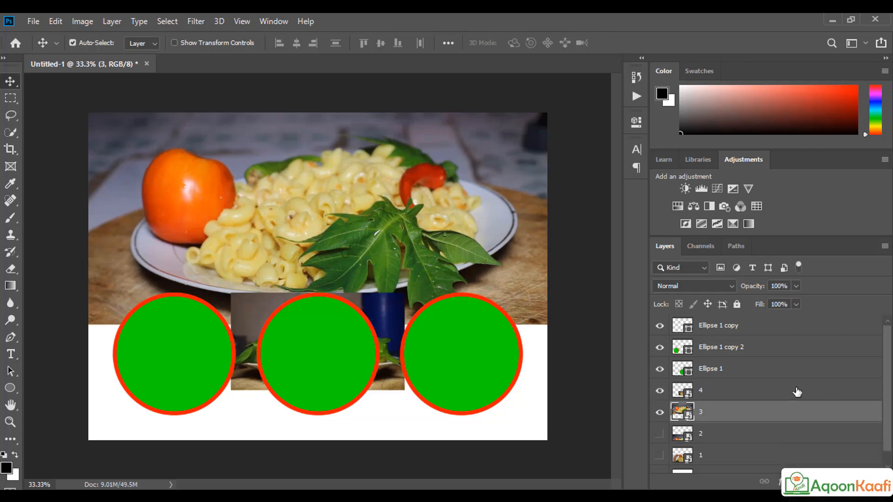
left_click_drag(739, 390, 729, 317)
left_click_drag(333, 373, 306, 230)
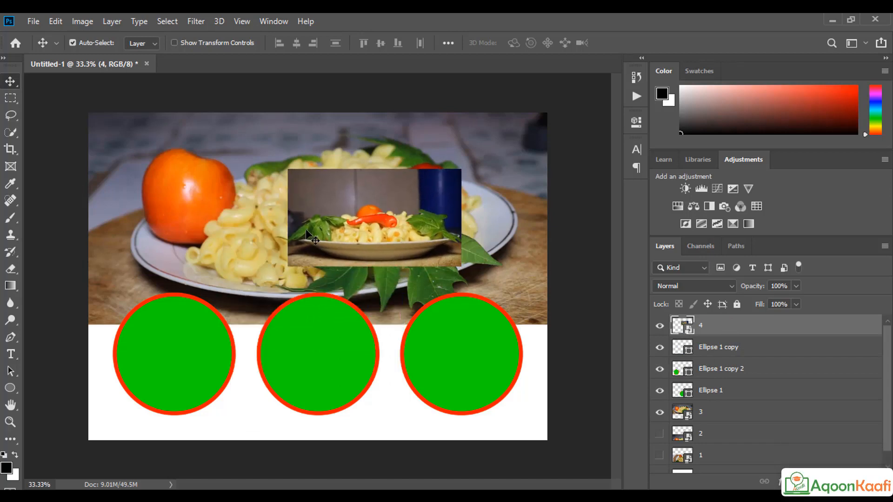
left_click_drag(362, 231, 306, 364)
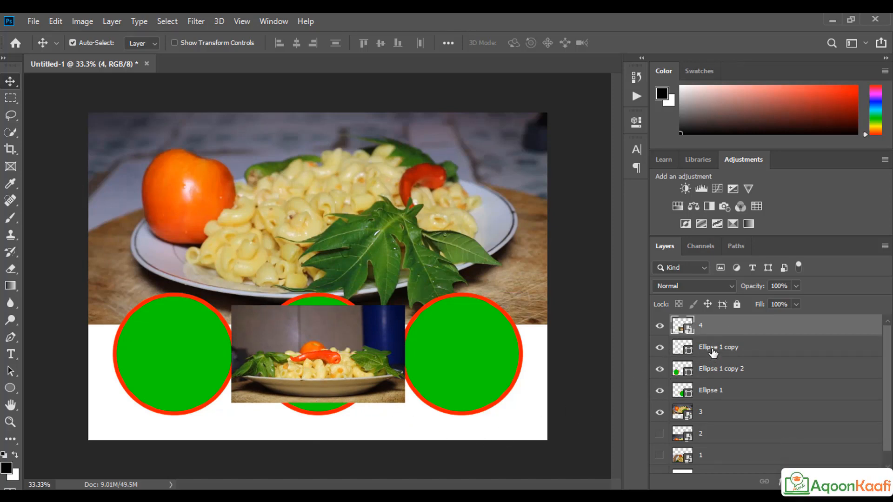
Step: Put Ellipse 1 copy below Ellipse 1 copy 2 and move small photo 4 onto the top photo
left_click(728, 351)
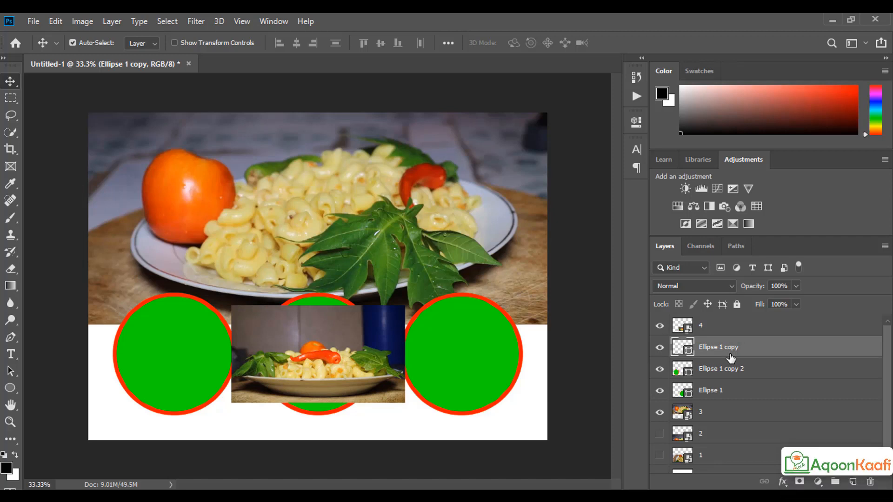
key("ctrl+t")
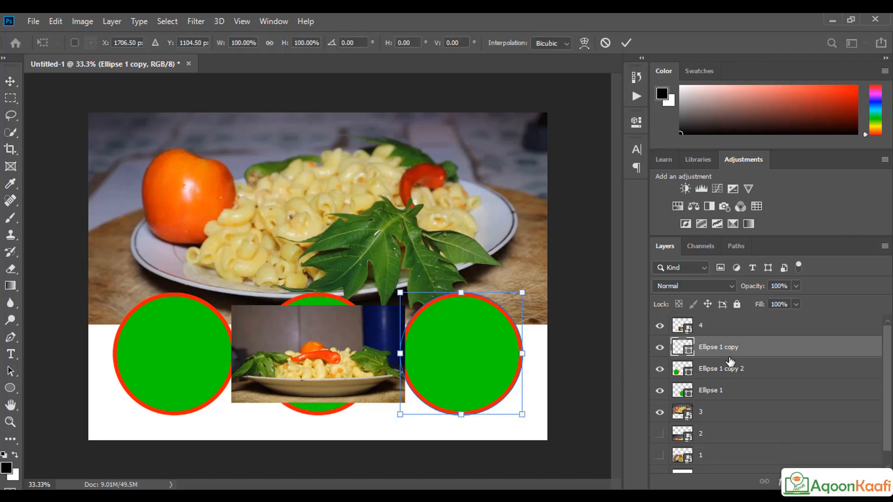
left_click_drag(728, 352, 729, 382)
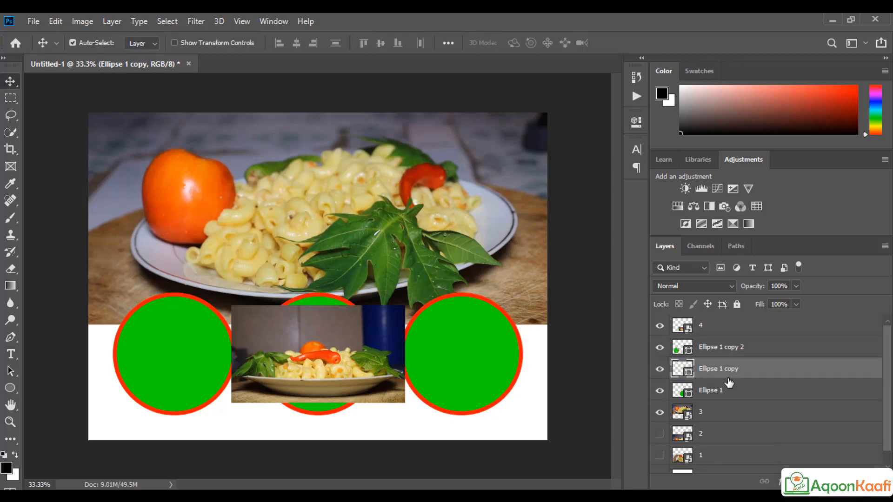
left_click(723, 349)
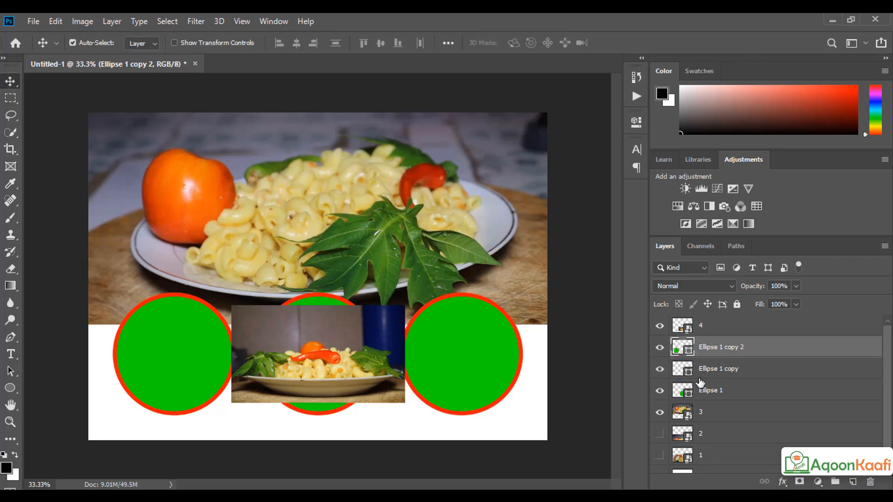
left_click_drag(311, 307, 337, 141)
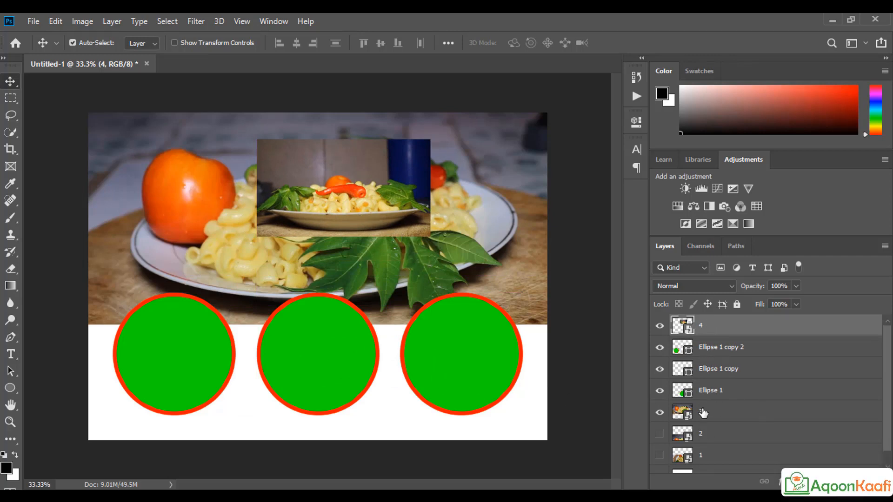
left_click(731, 353)
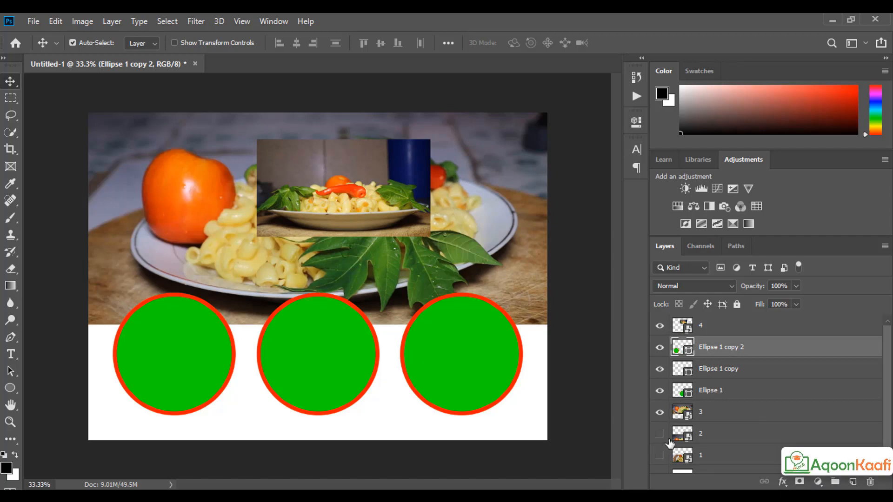
Step: Move photo layer 1 above the circles in the stack, leaving layers 1 and 2 hidden
scroll(701, 446, "down", 1)
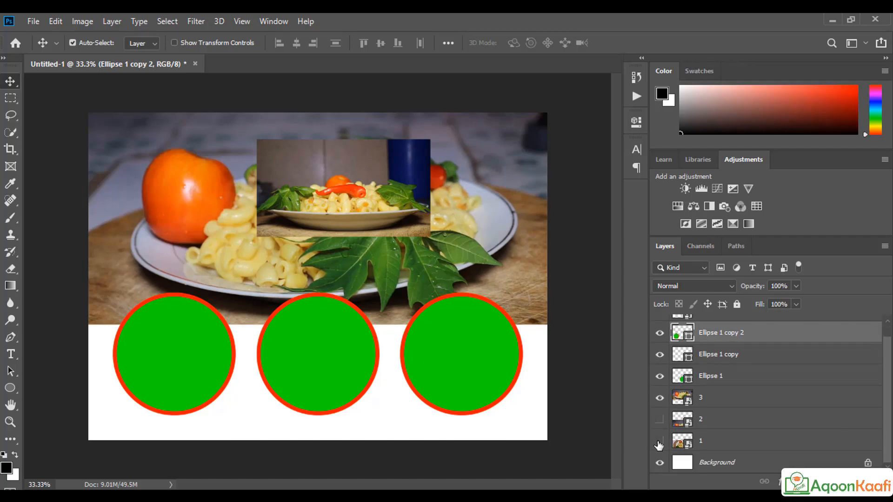
left_click(660, 441)
left_click(659, 419)
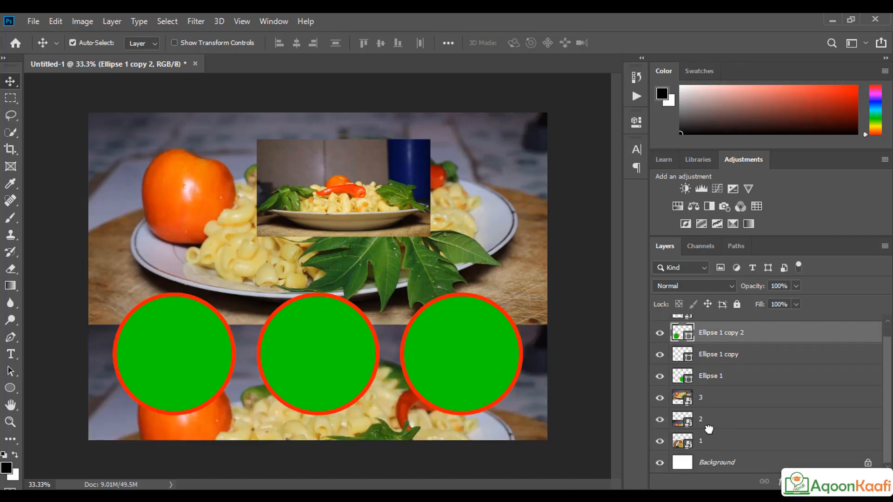
left_click_drag(708, 437, 707, 331)
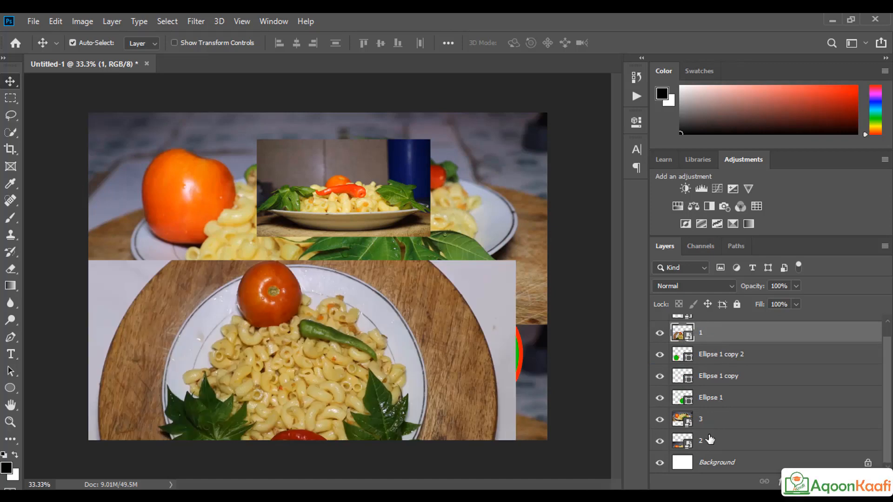
mouse_move(710, 439)
left_mouse_down()
mouse_move(702, 320)
mouse_move(702, 440)
left_mouse_up()
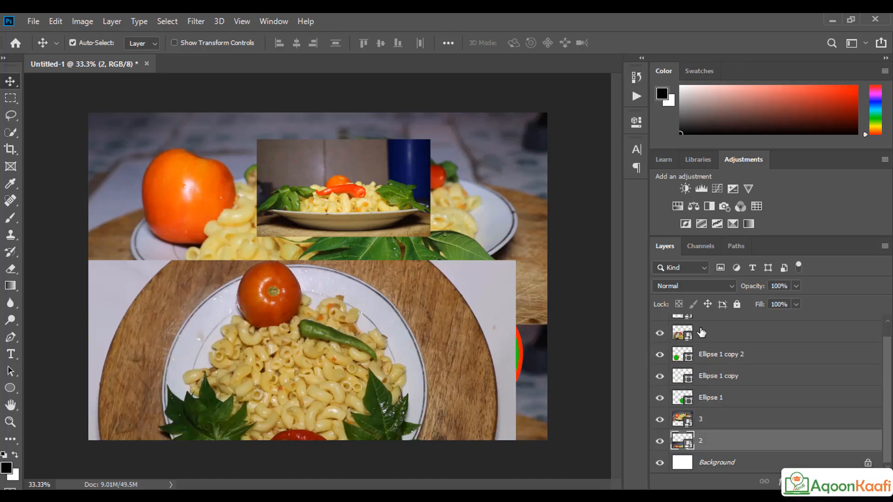
left_click(659, 440)
scroll(695, 330, "up", 1)
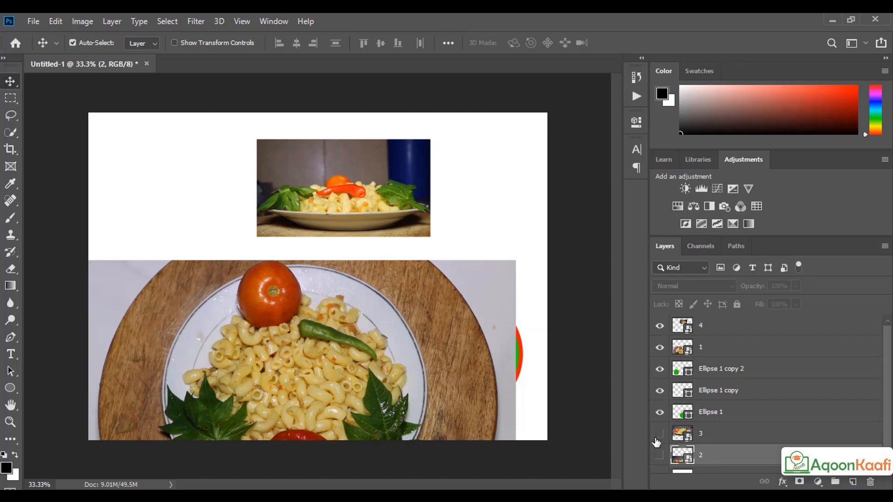
left_click(659, 433)
scroll(687, 437, "down", 1)
left_click(660, 419)
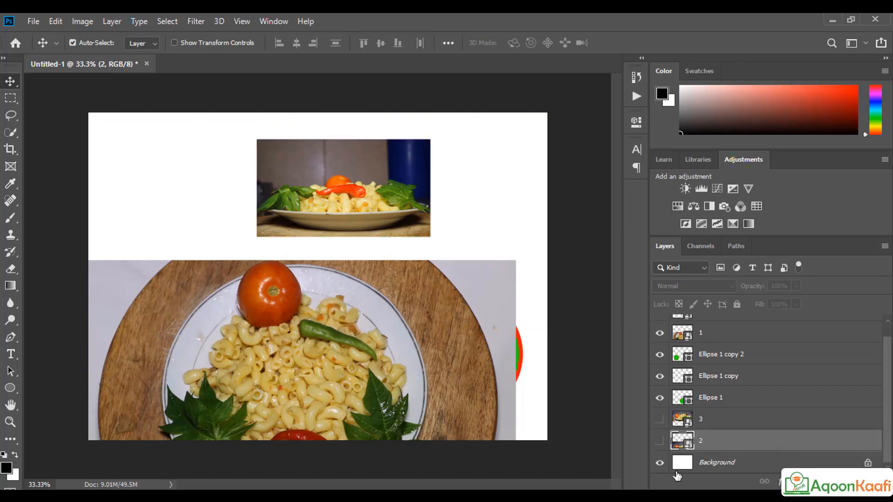
left_click(659, 420)
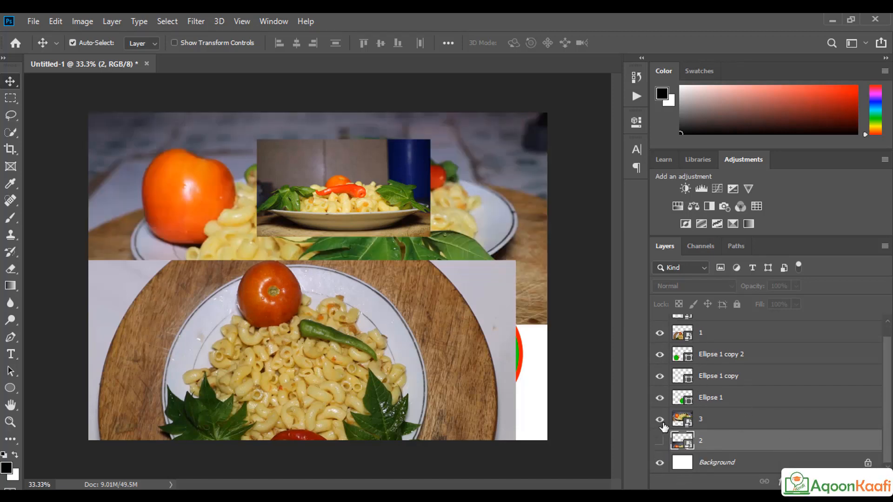
left_click(659, 333)
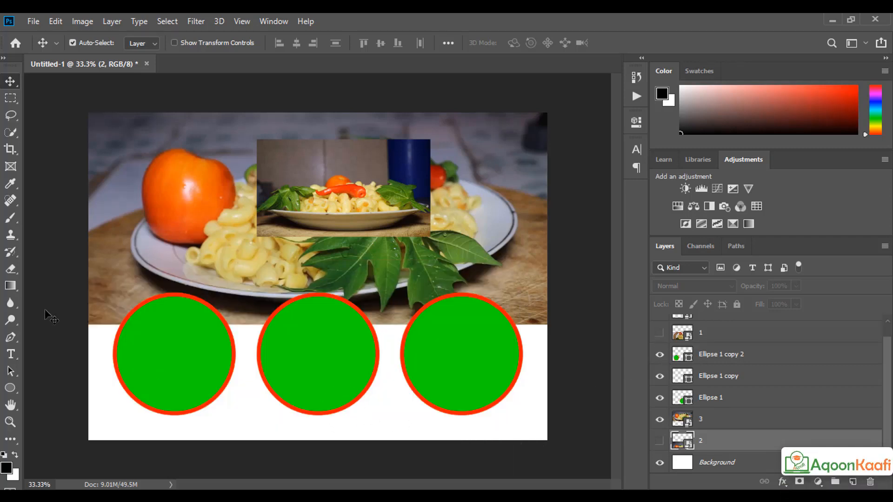
left_click(10, 387)
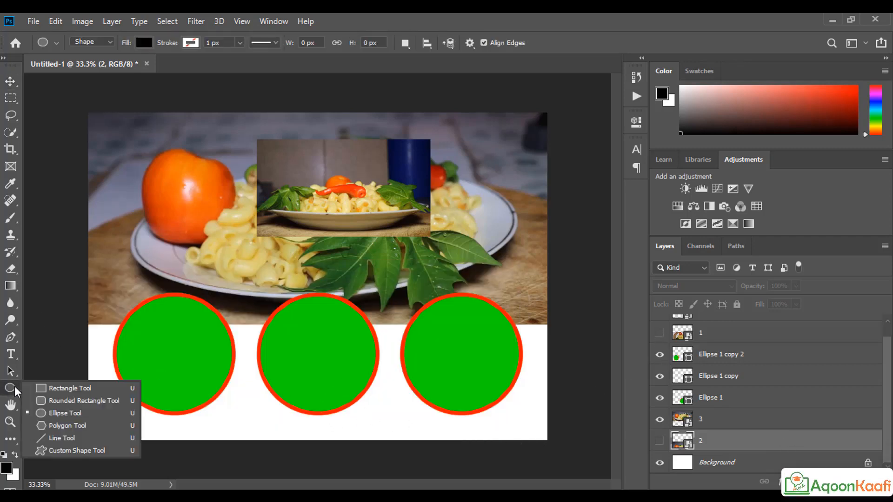
Step: Draw a wide black rectangle and a tall teal rectangle above layer 4
left_click(66, 388)
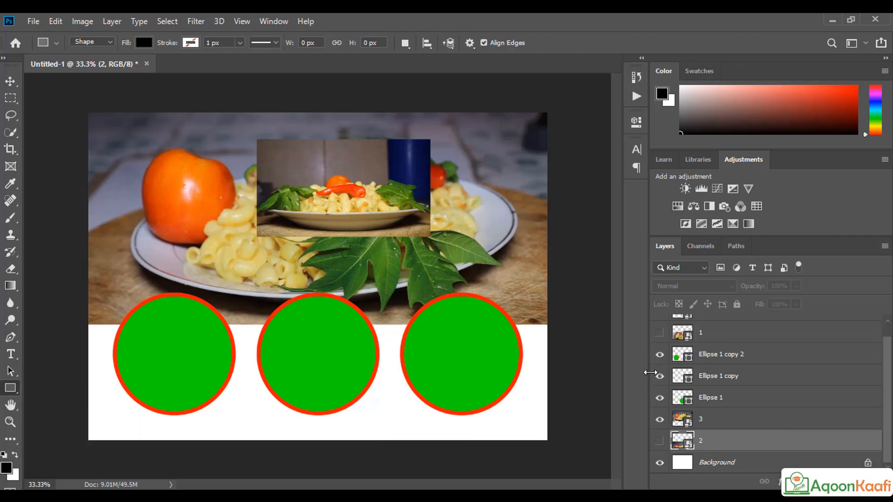
scroll(745, 382, "up", 1)
left_click(729, 326)
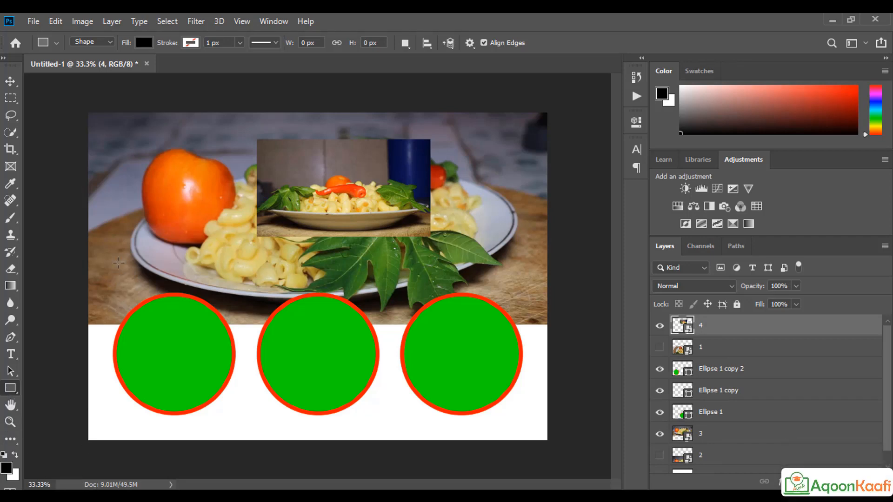
left_click_drag(118, 262, 403, 384)
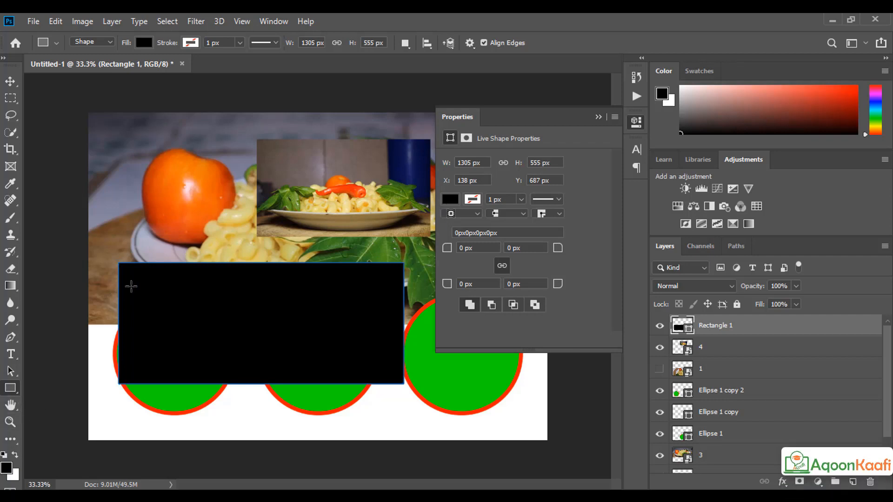
left_click_drag(160, 197, 257, 428)
left_click(450, 200)
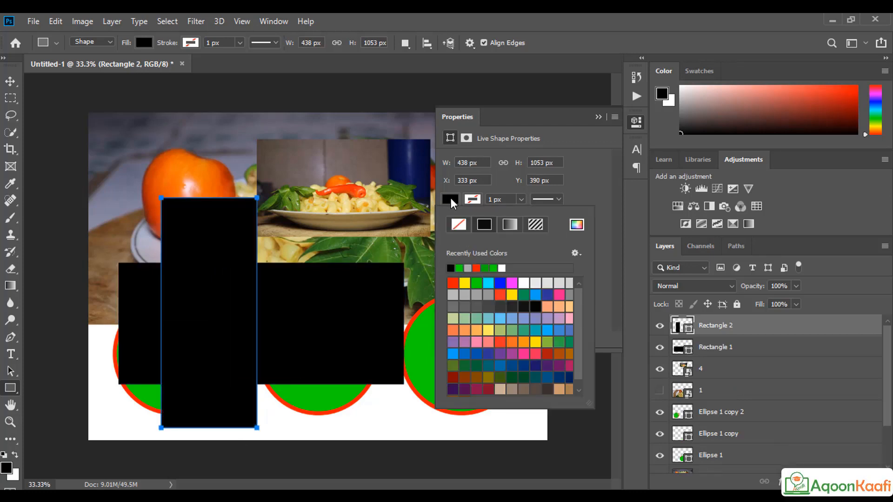
left_click(524, 330)
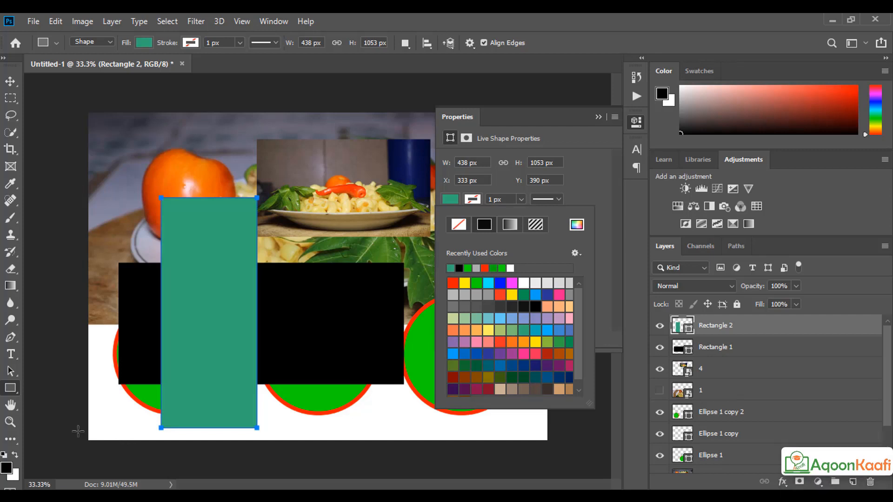
left_click(122, 218)
Step: Draw a wide pink-red rectangle across the upper middle of the canvas
left_click_drag(123, 217, 417, 318)
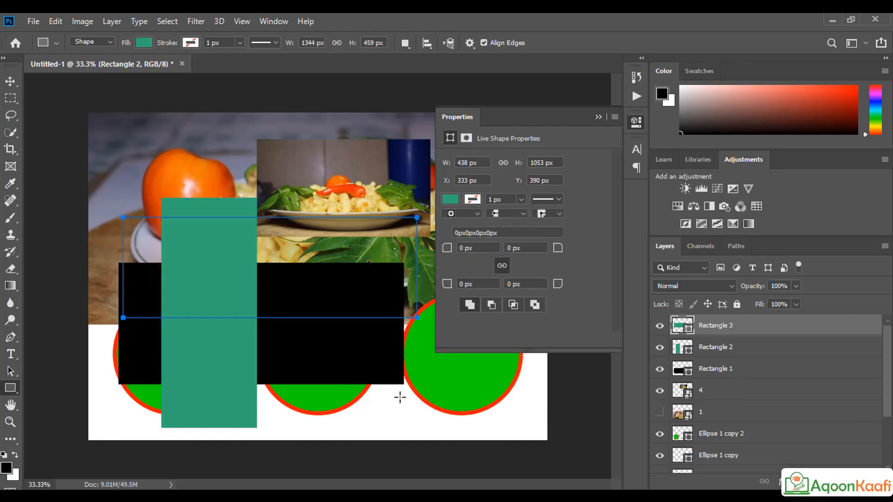
left_click(447, 200)
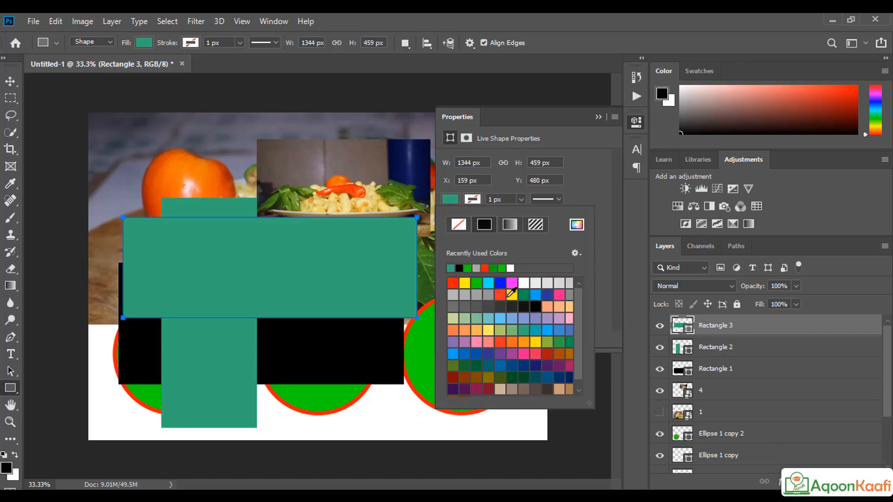
left_click(535, 355)
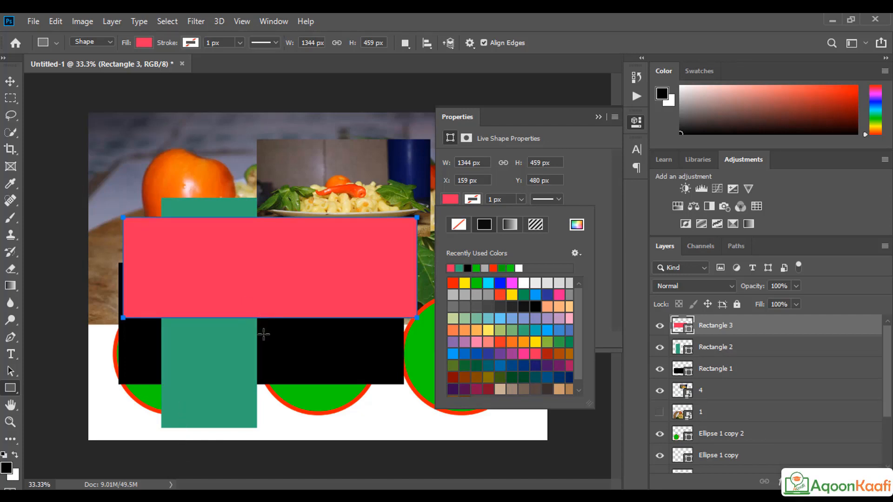
left_click(597, 116)
left_click(743, 370)
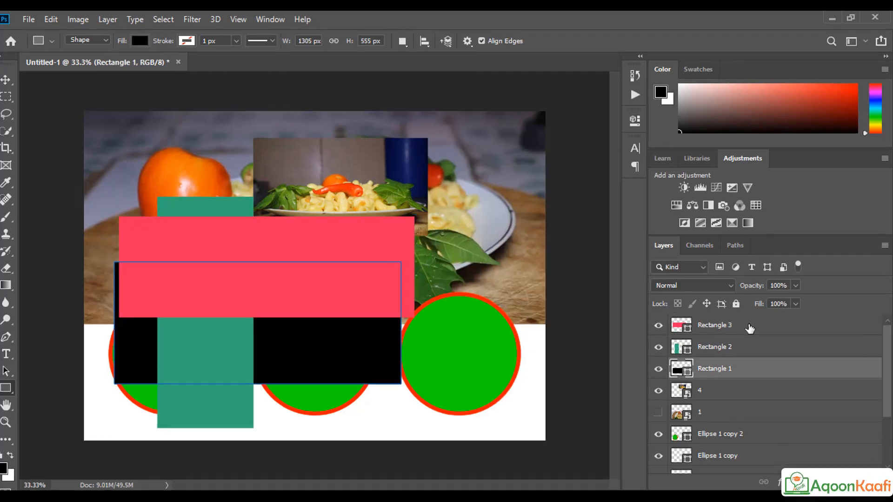
Step: Shift the teal rectangle toward the left edge and widen it to the right
left_click(745, 326)
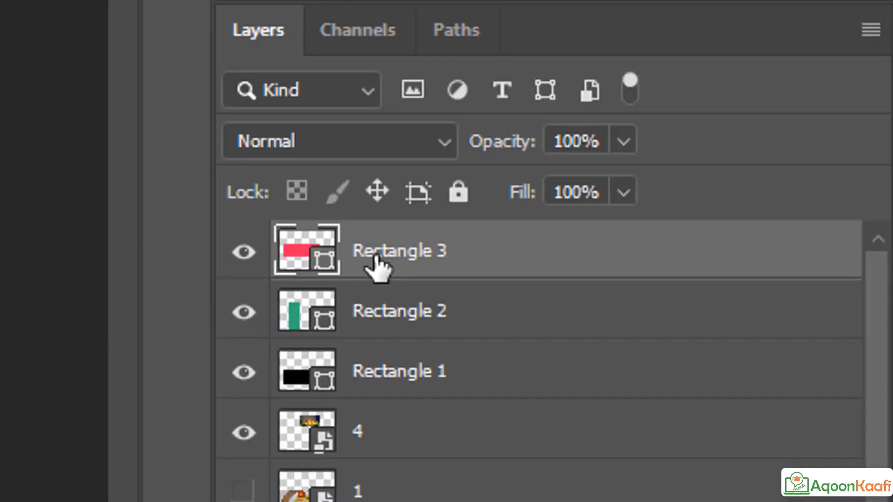
left_click(402, 311)
left_click(426, 372)
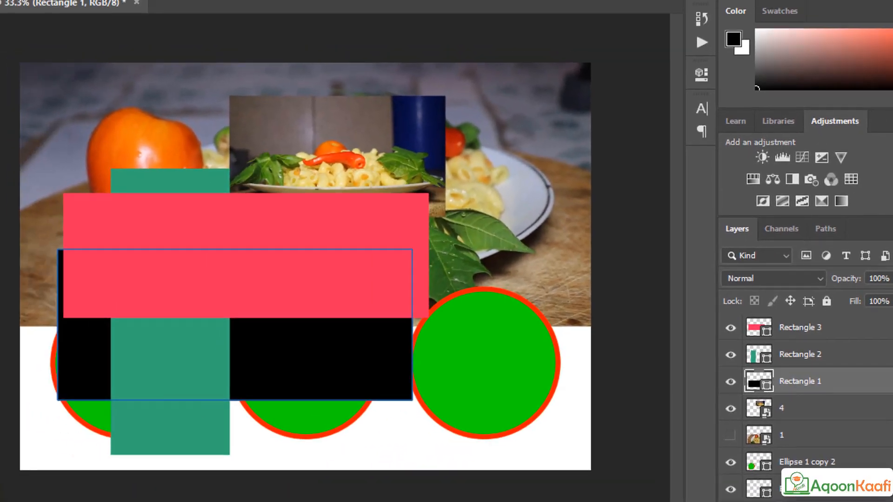
left_click_drag(150, 359, 88, 362)
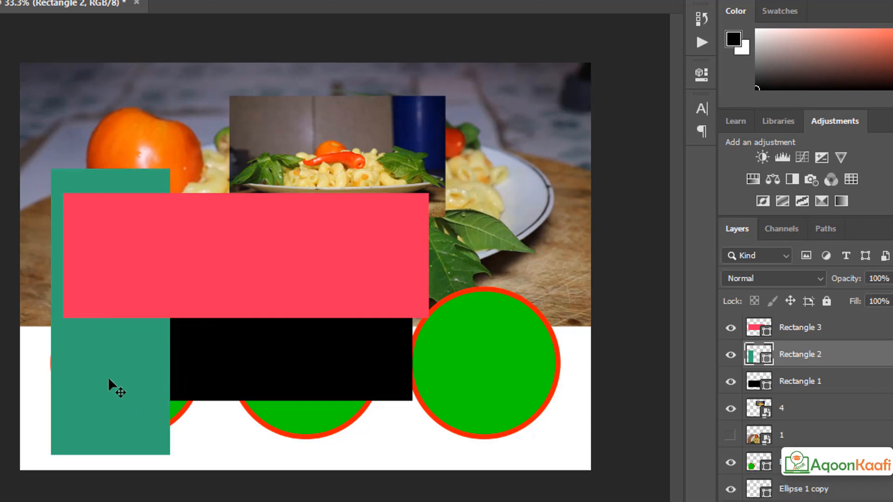
key("ctrl+t")
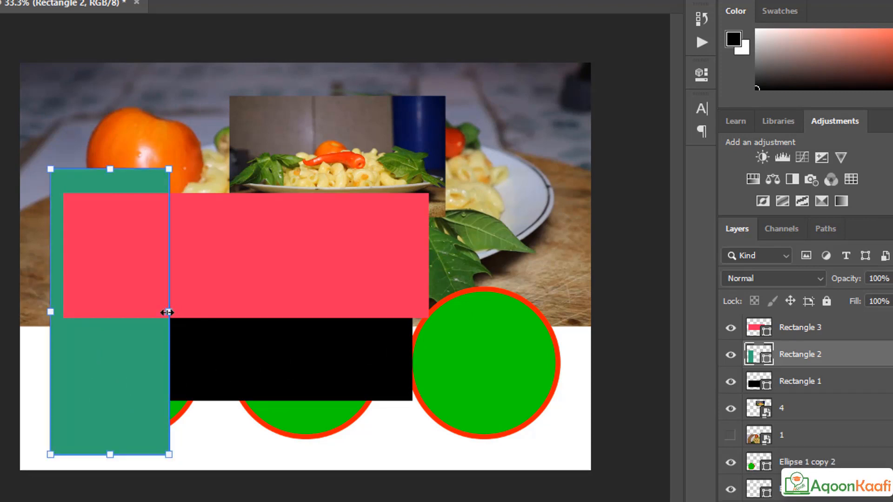
left_click_drag(167, 313, 428, 312)
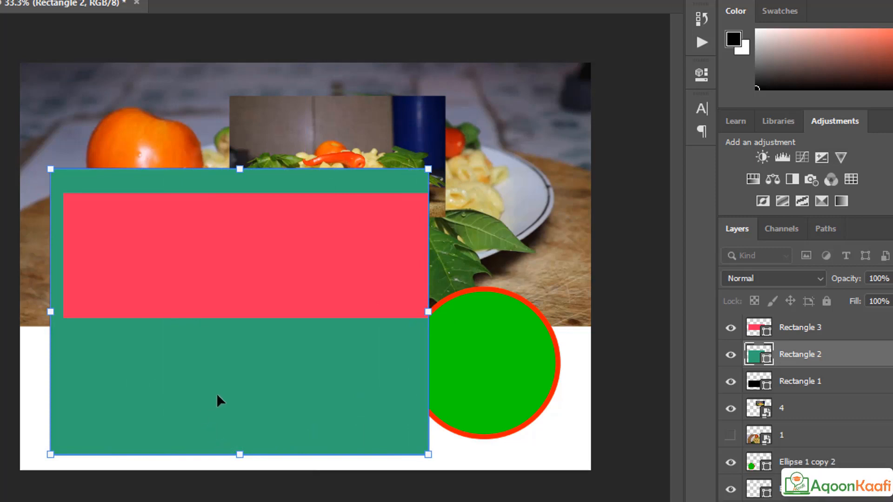
key("Return")
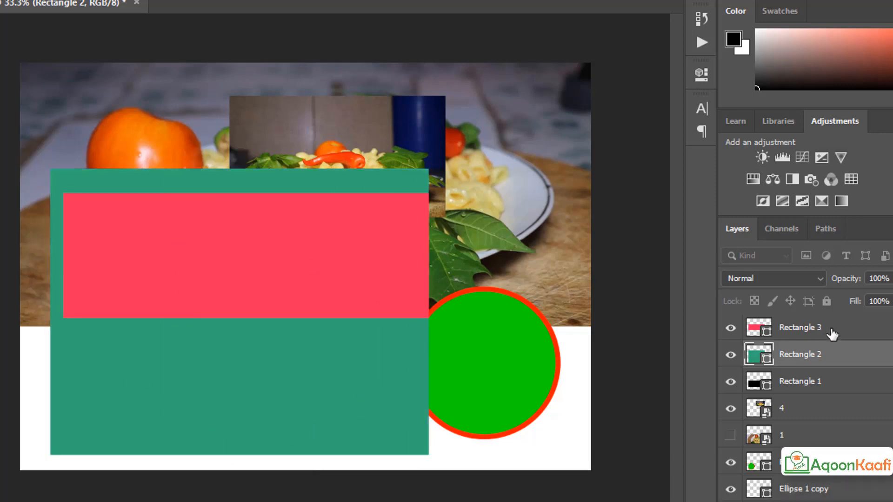
Step: Stretch pink Rectangle 3 down, left and up over the teal strip, then restack it below Rectangle 1
left_click(828, 328)
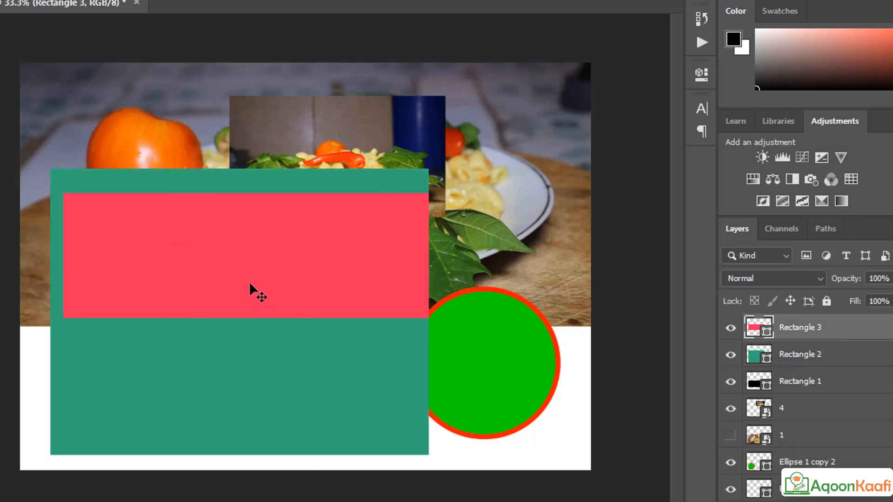
key("ctrl+t")
left_click_drag(249, 315, 250, 469)
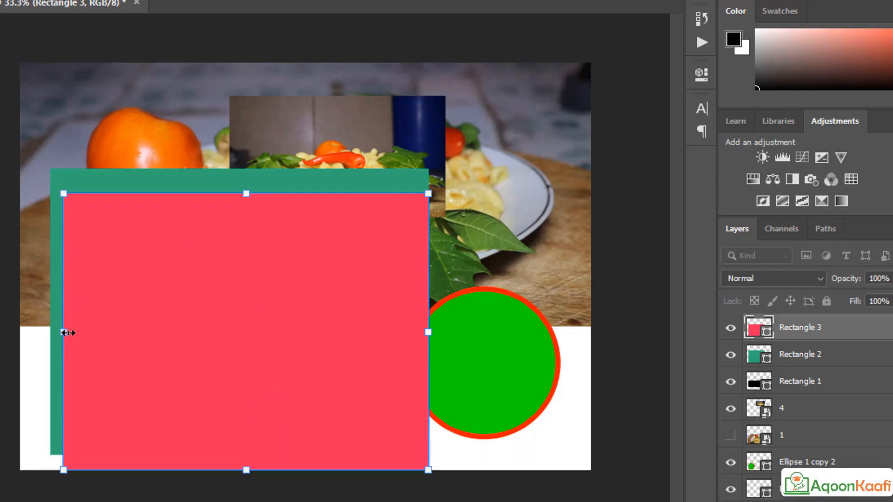
left_click_drag(64, 332, 51, 332)
left_click_drag(236, 190, 239, 166)
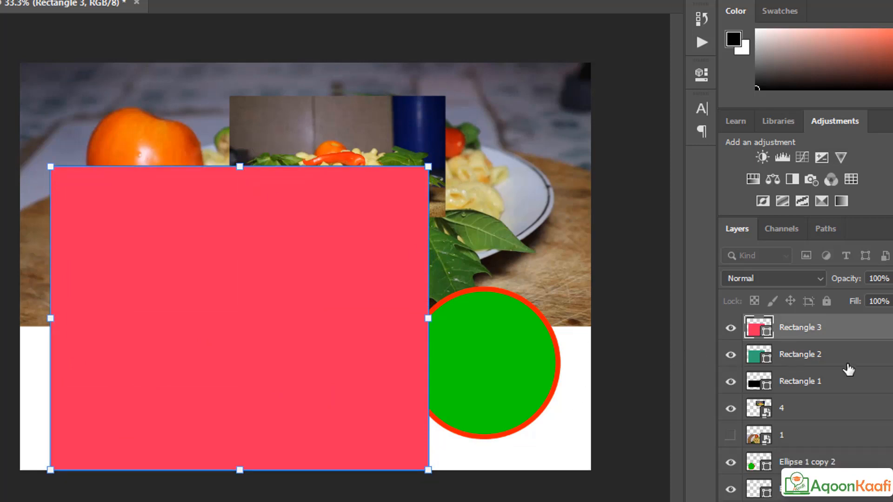
left_click_drag(813, 327, 824, 383)
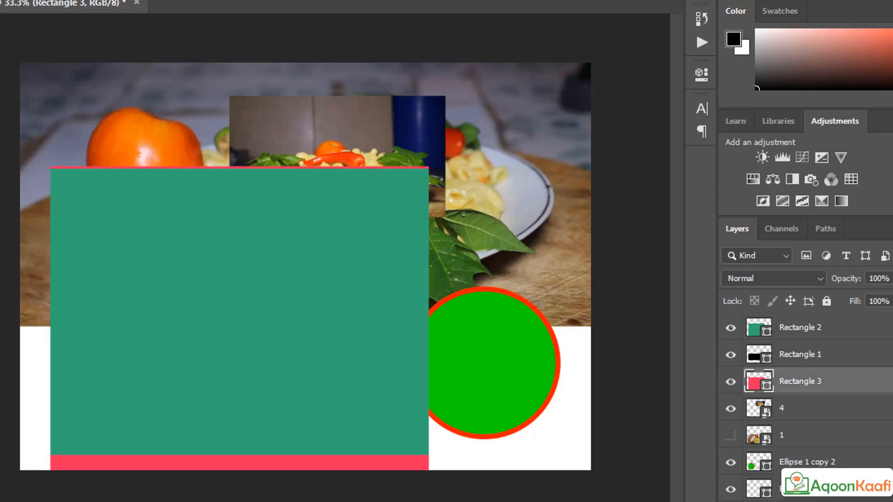
Step: Compare the rectangles by toggling their visibility, then delete Rectangles 1, 2 and 3
mouse_move(365, 501)
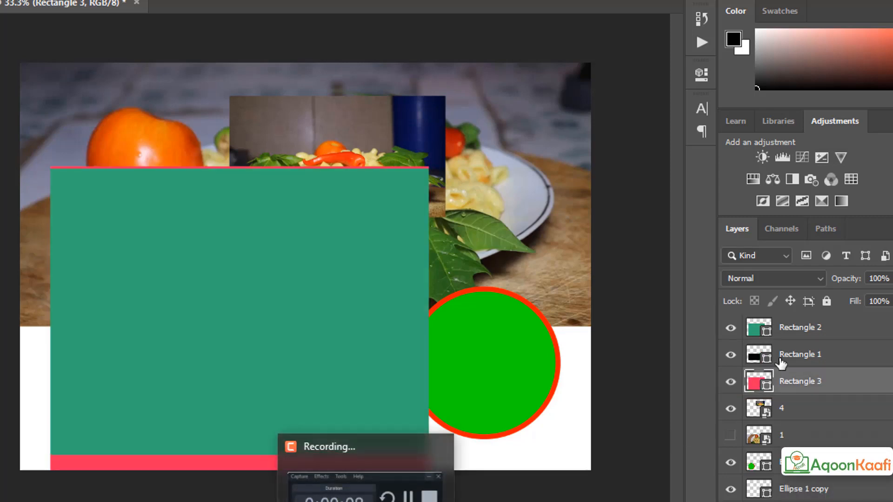
left_click_drag(780, 360, 787, 319)
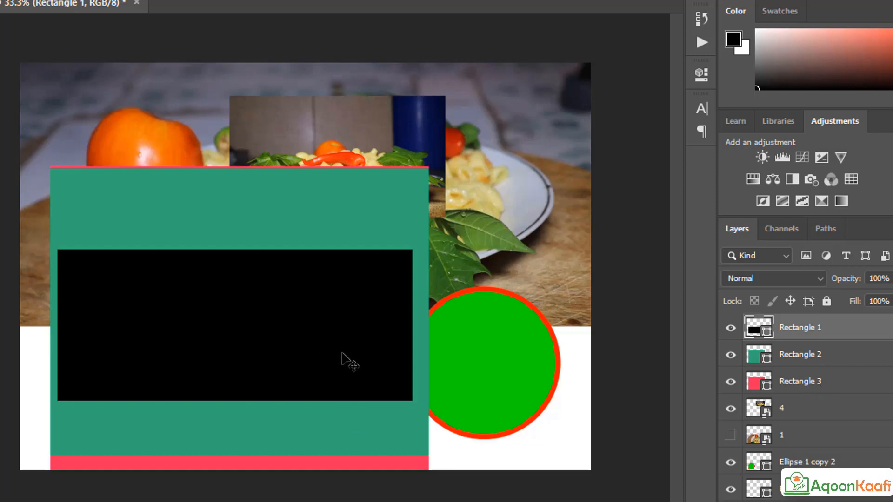
left_click(728, 329)
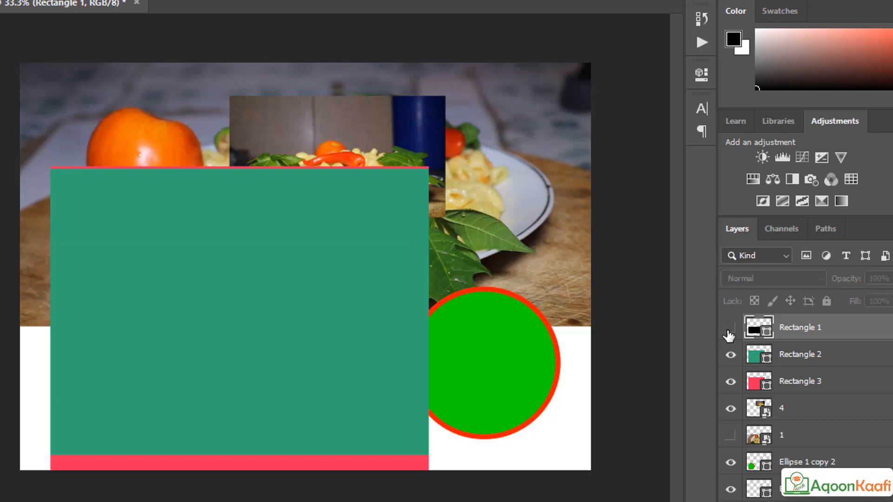
left_click(734, 383)
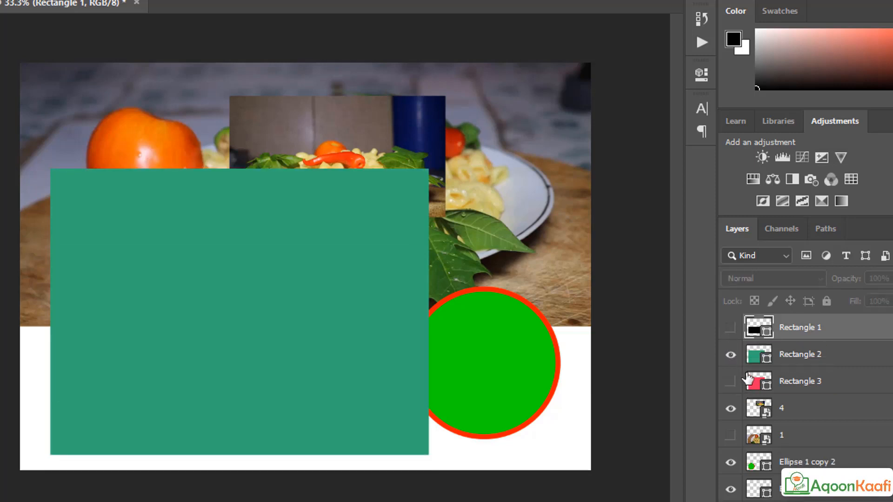
left_click(731, 381)
left_click(730, 355)
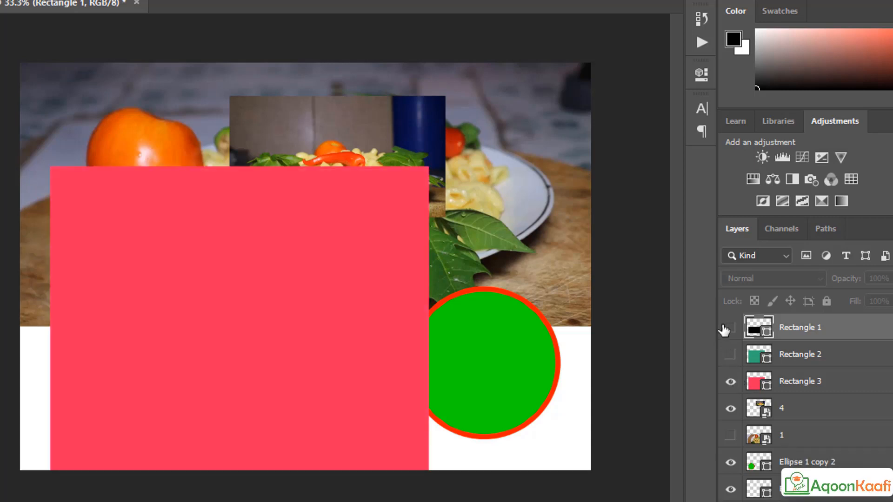
left_click(729, 328)
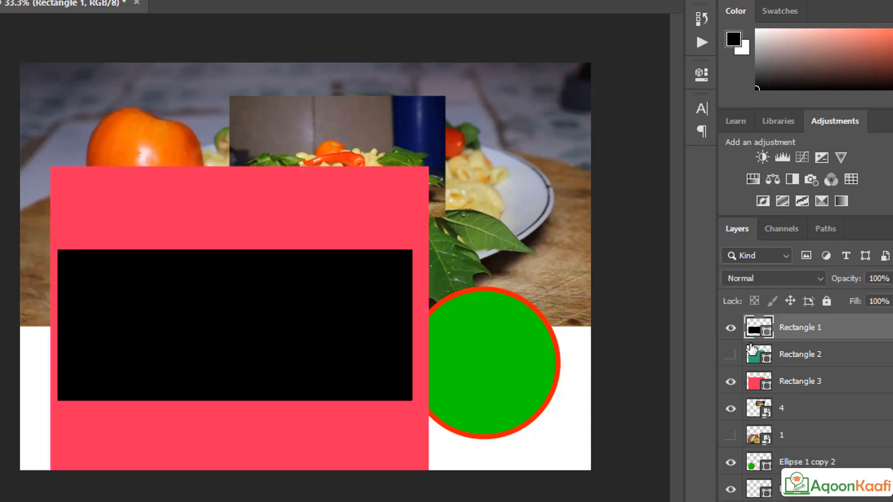
left_click(832, 385, "shift")
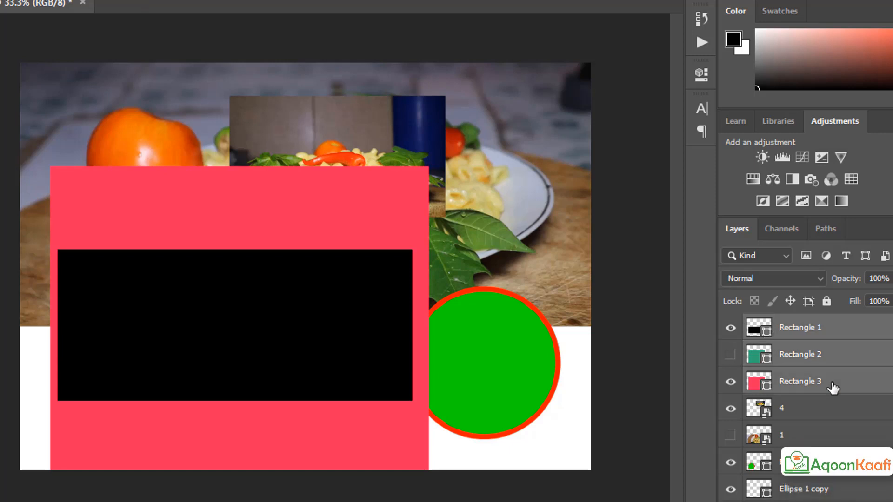
key("Delete")
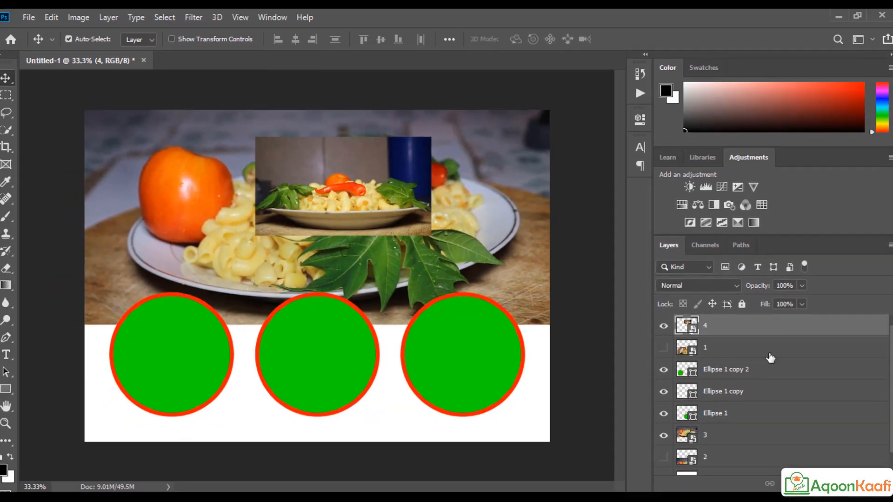
Step: Drop photo layer 1 below layer 2 and select the three circle layers
left_click_drag(767, 356, 781, 484)
left_click_drag(715, 457, 706, 458)
left_click(741, 349)
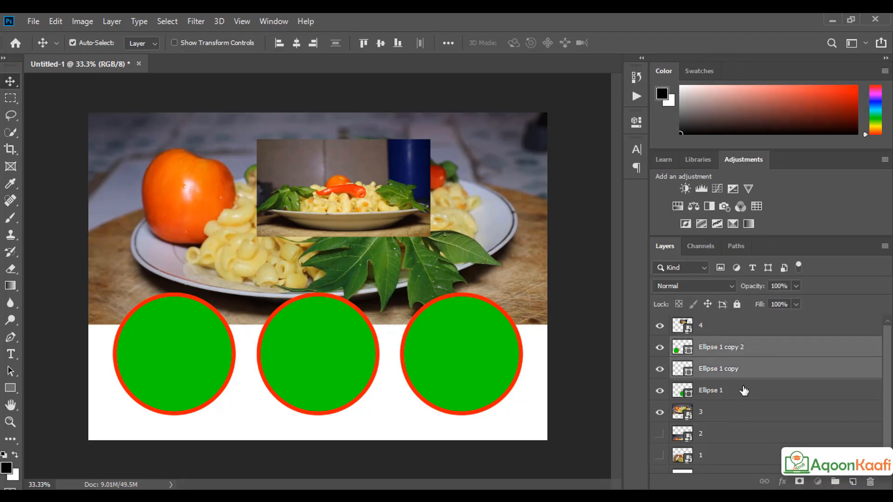
left_click(743, 391)
Step: Give the Ellipse 1 circle layer a green colour label
key("ctrl")
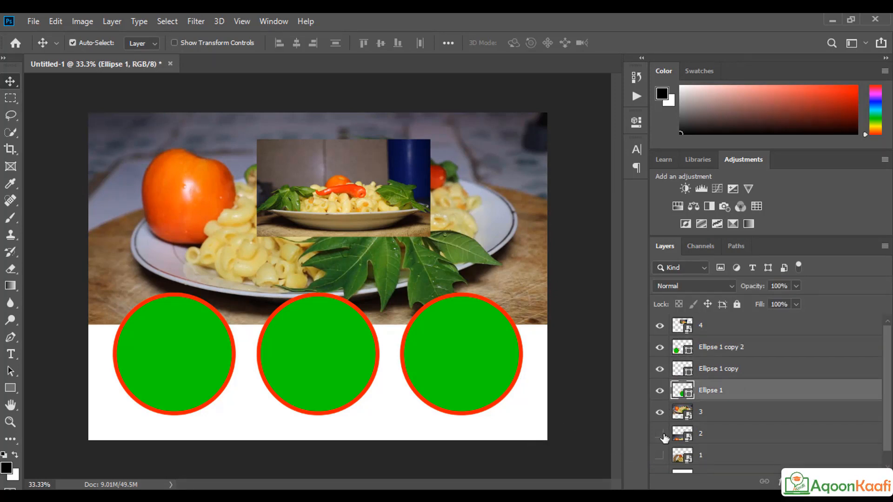
right_click(709, 393)
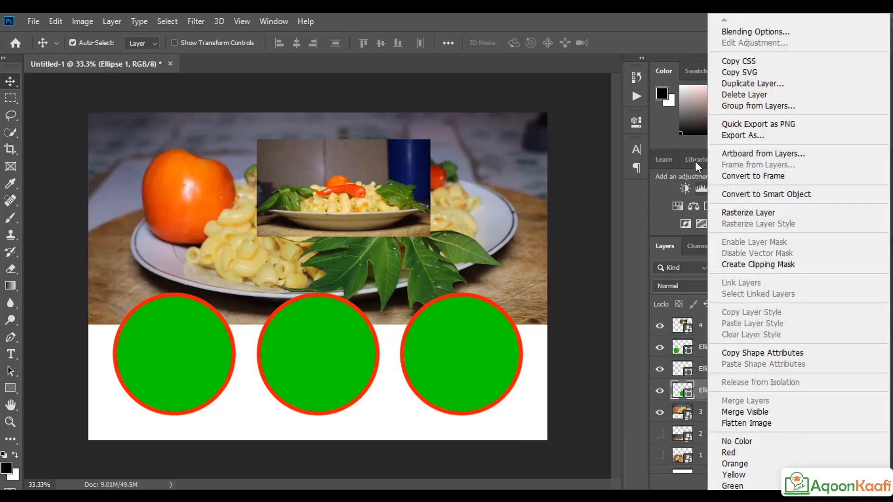
right_click(694, 389)
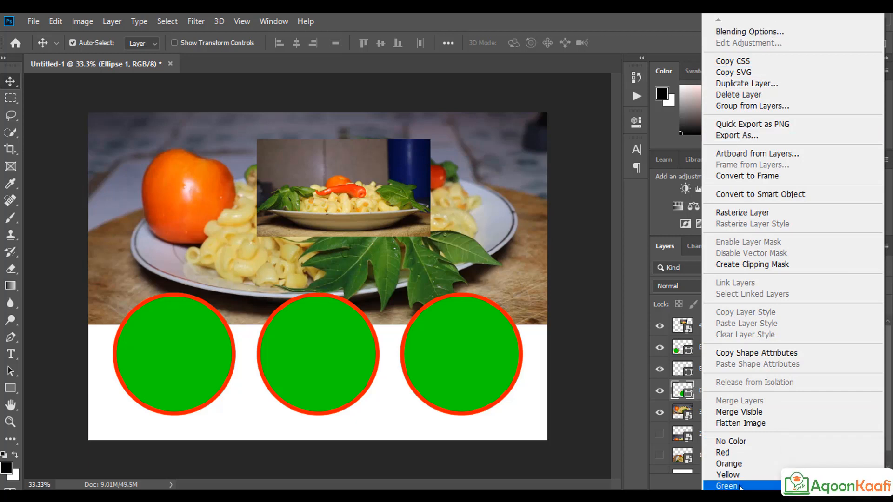
left_click(706, 484)
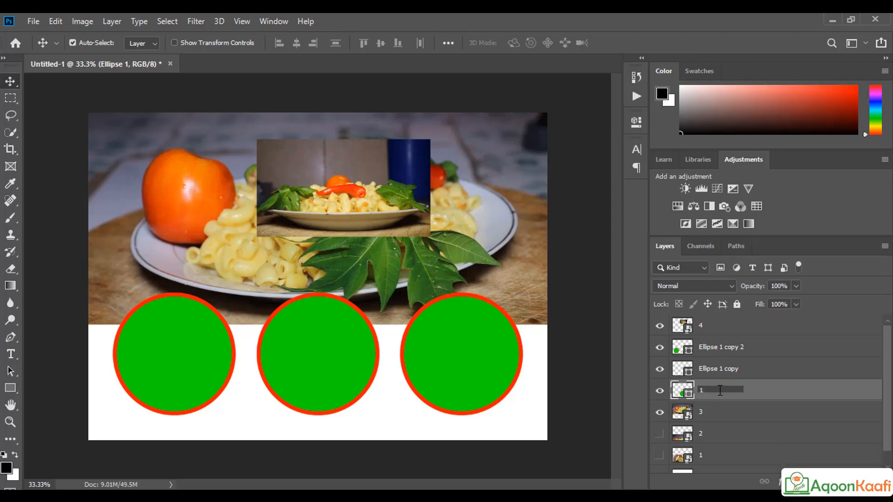
Step: Confirm circle layer name 1 and rename Ellipse 1 copy to 2
left_click(716, 370)
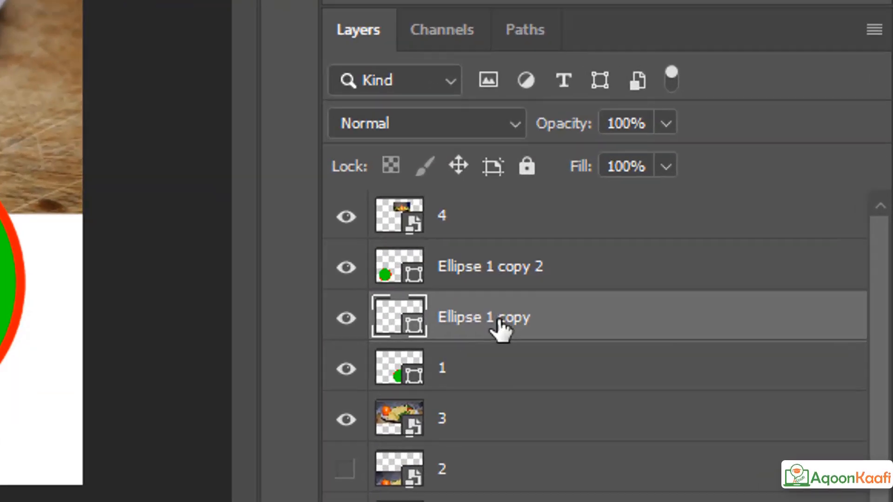
double_click(725, 371)
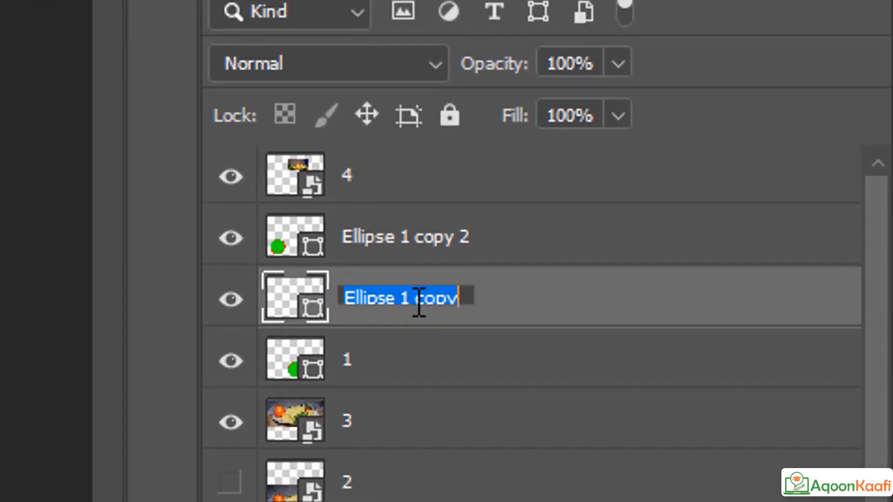
type("2")
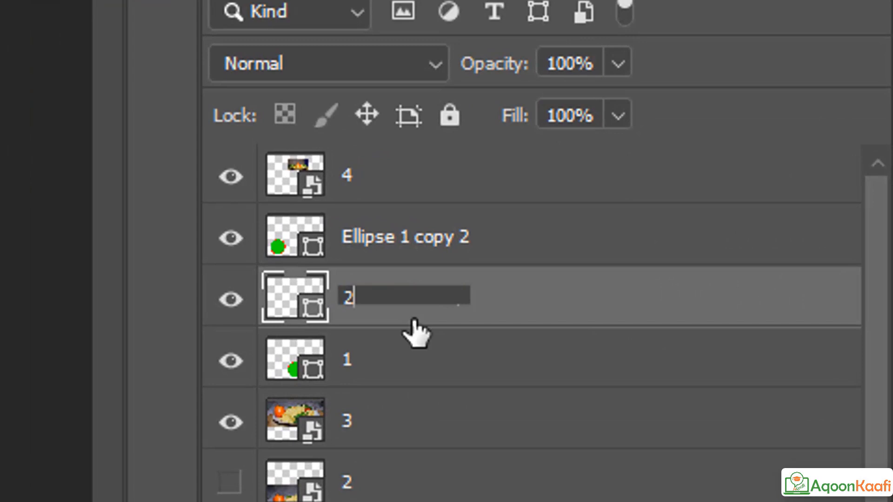
left_click(412, 241)
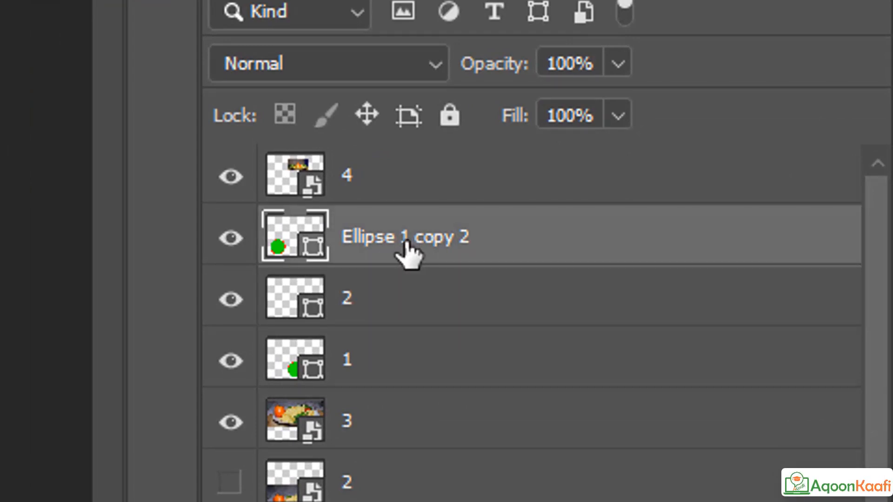
Step: Rename Ellipse 1 copy 2 to 3 and check the numbered circle layers
double_click(404, 243)
type("2")
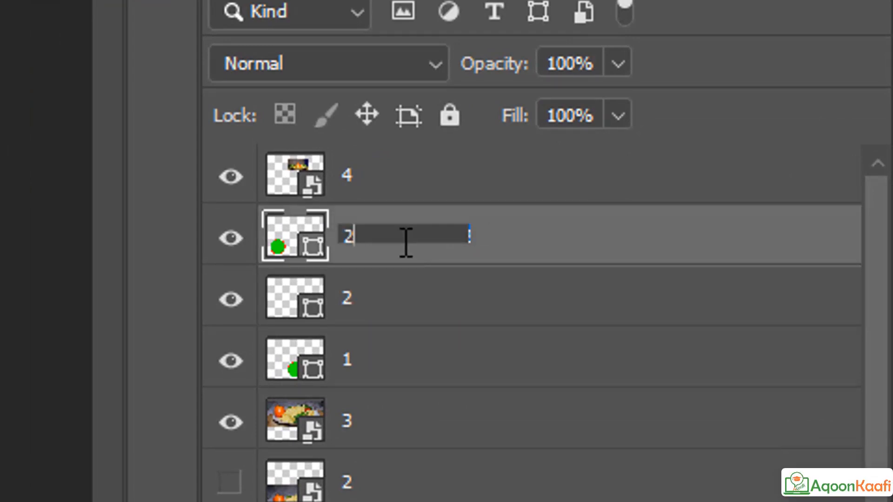
key("BackSpace")
type("3")
left_click(436, 367)
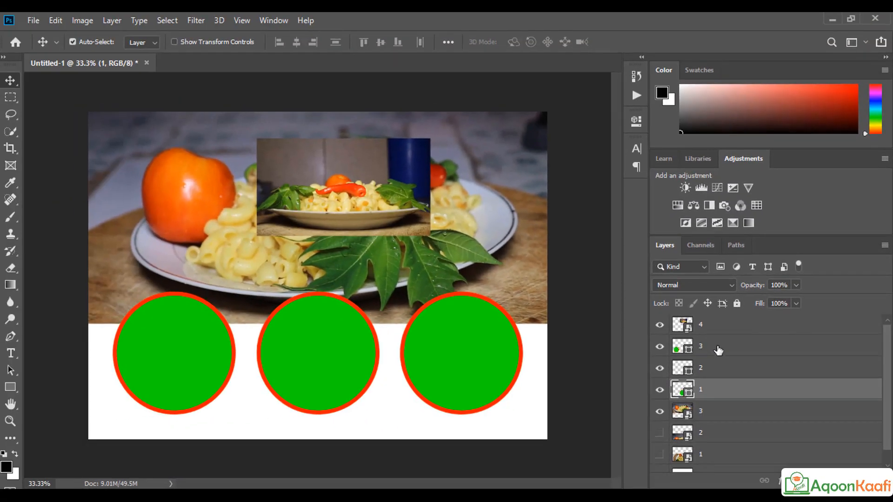
left_click(717, 347)
left_click(723, 372)
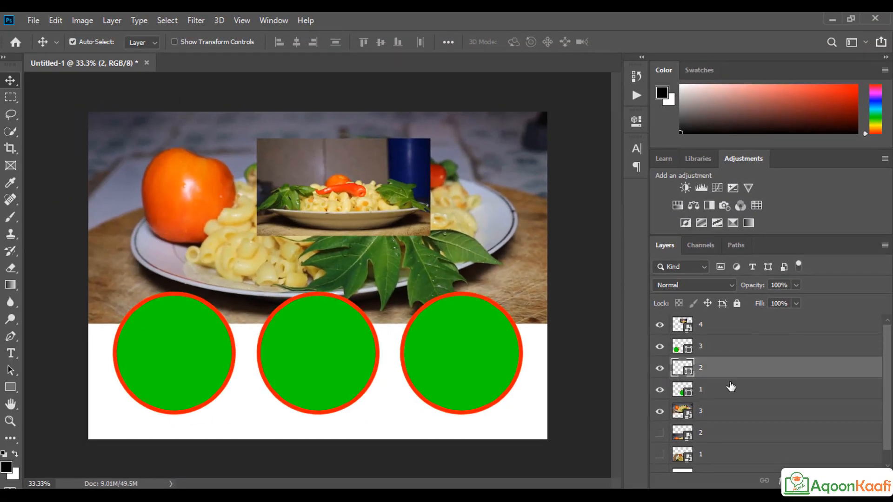
left_click(728, 386)
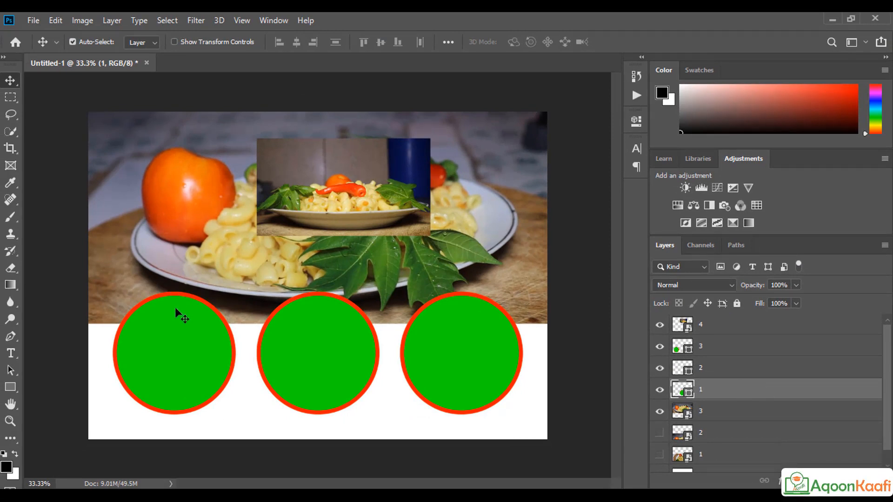
Step: Drag circles 1 to 3 around the canvas into a row along the lower edge
left_click(181, 344)
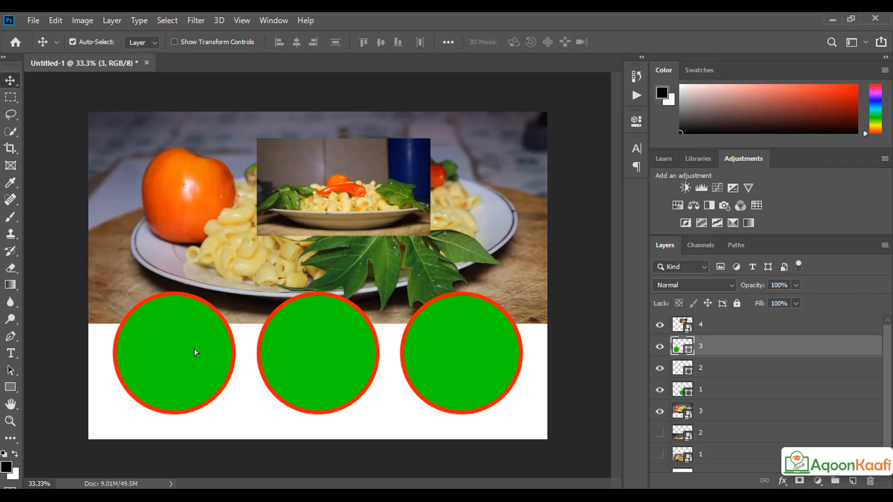
left_click_drag(194, 348, 479, 277)
left_click_drag(460, 377, 166, 377)
left_click_drag(456, 324, 465, 379)
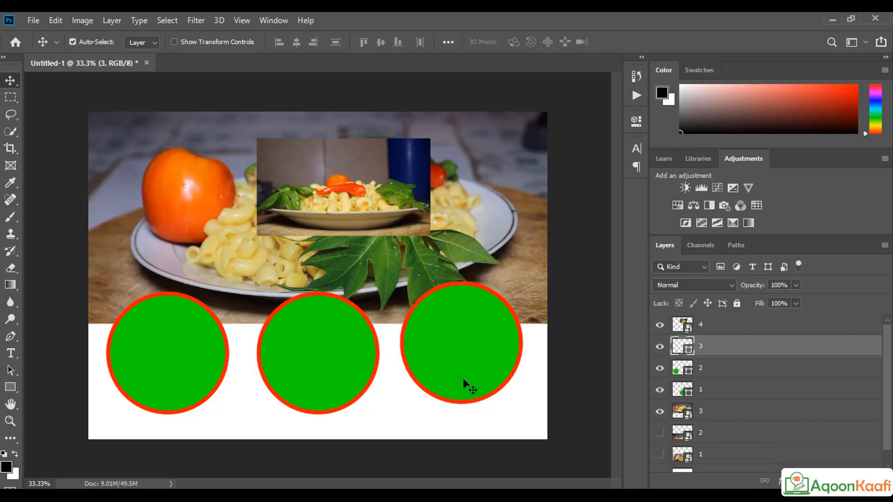
left_click(709, 393)
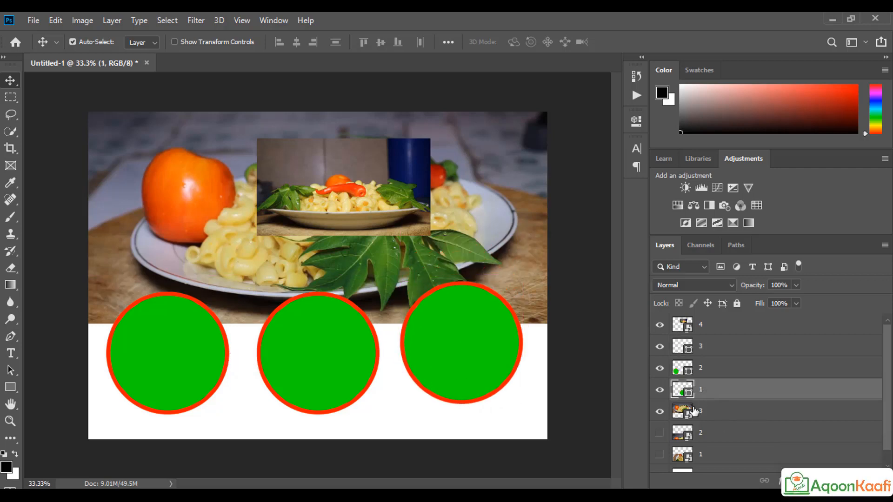
left_click(181, 365)
left_click_drag(182, 359, 438, 362)
left_click_drag(260, 363, 147, 357)
left_click_drag(368, 368, 272, 359)
mouse_move(436, 362)
left_mouse_down()
mouse_move(440, 373)
mouse_move(442, 365)
left_mouse_up()
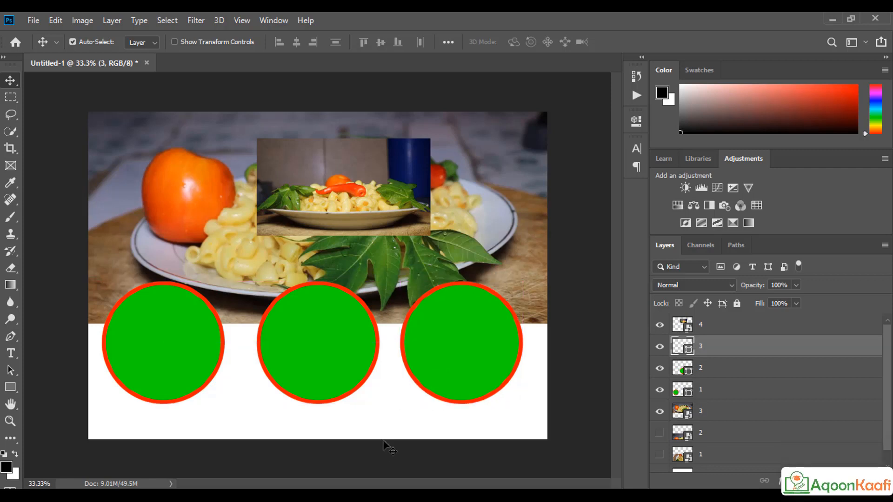
Step: Free-transform circles 1, 2 and 3 in turn, committing each one
left_click(758, 394)
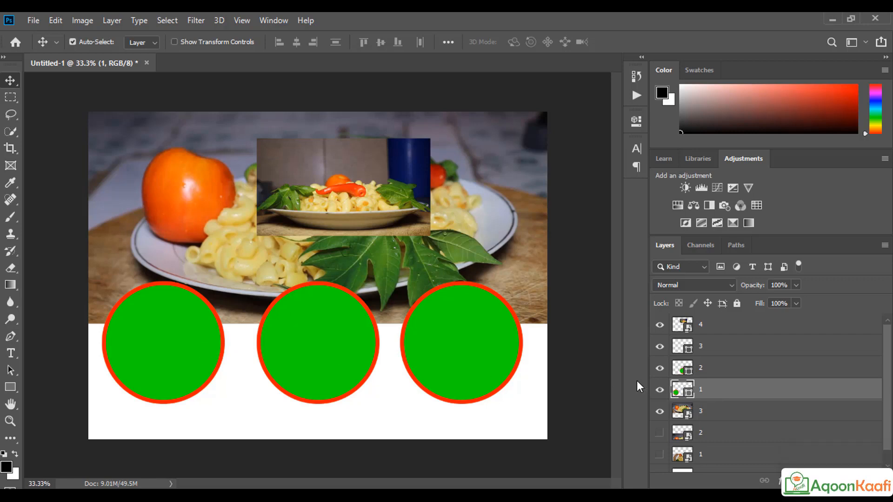
key("ctrl+t")
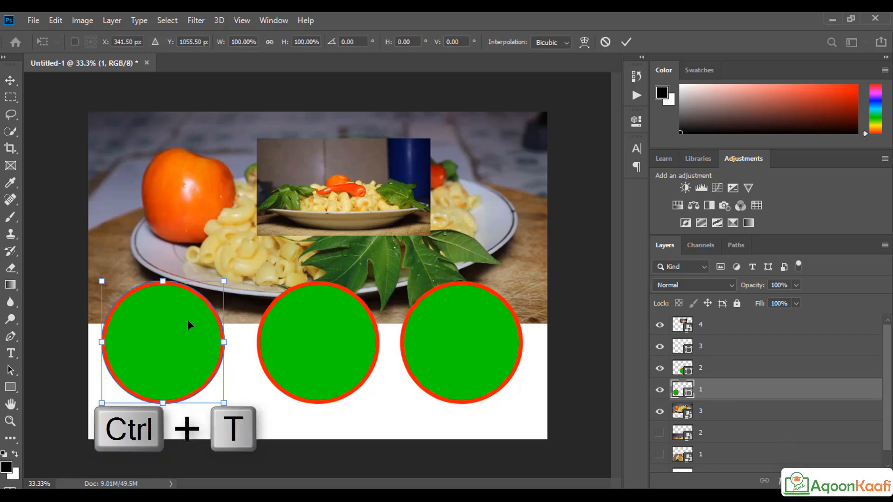
left_click(762, 347)
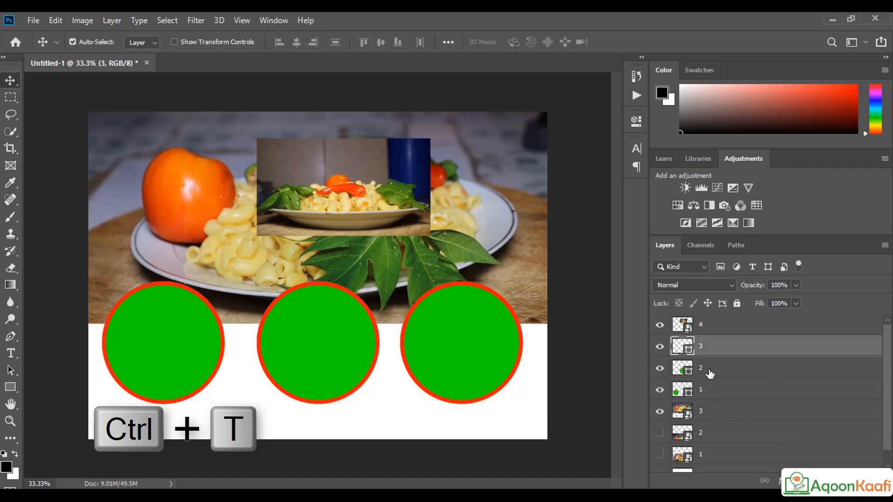
left_click(710, 373)
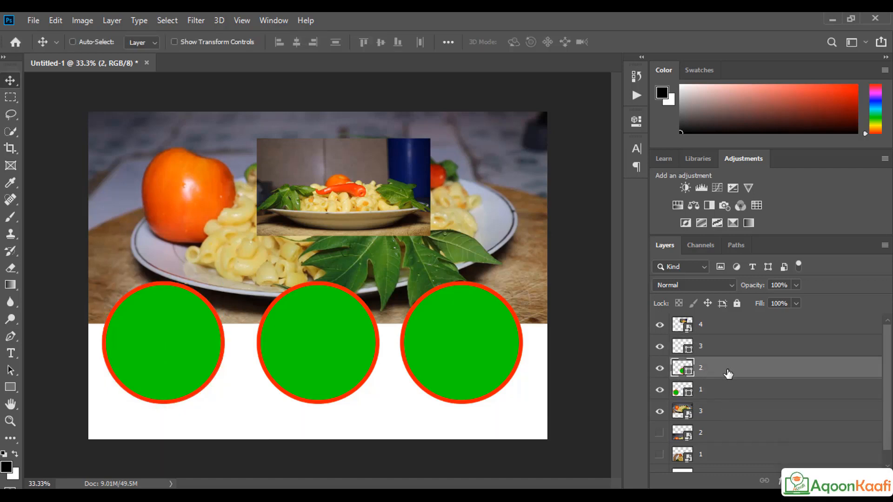
key("ctrl+t")
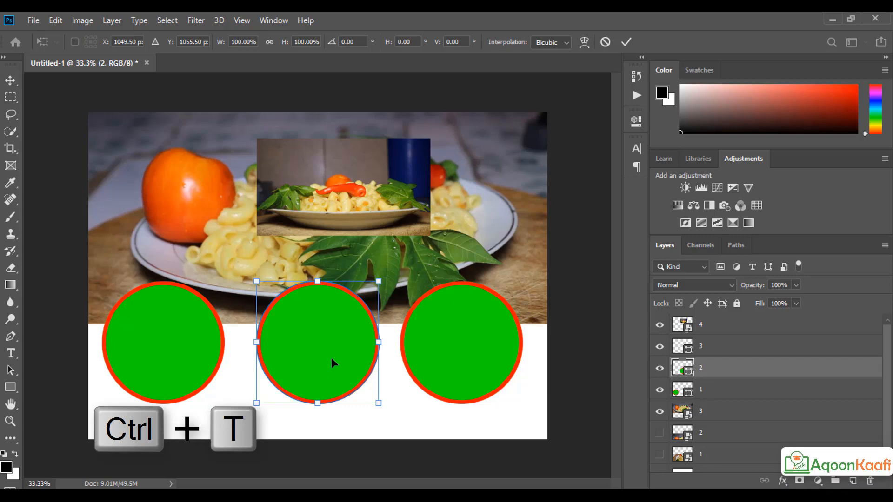
left_click(724, 343)
left_click(724, 343)
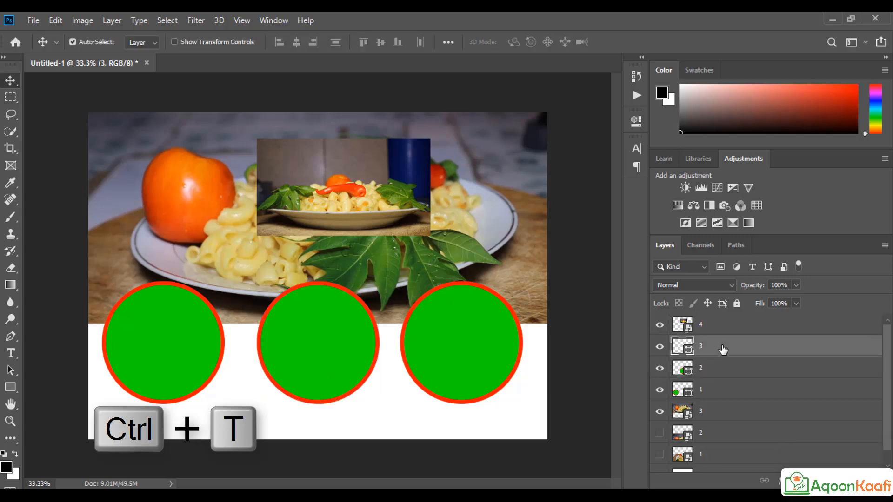
key("ctrl+t")
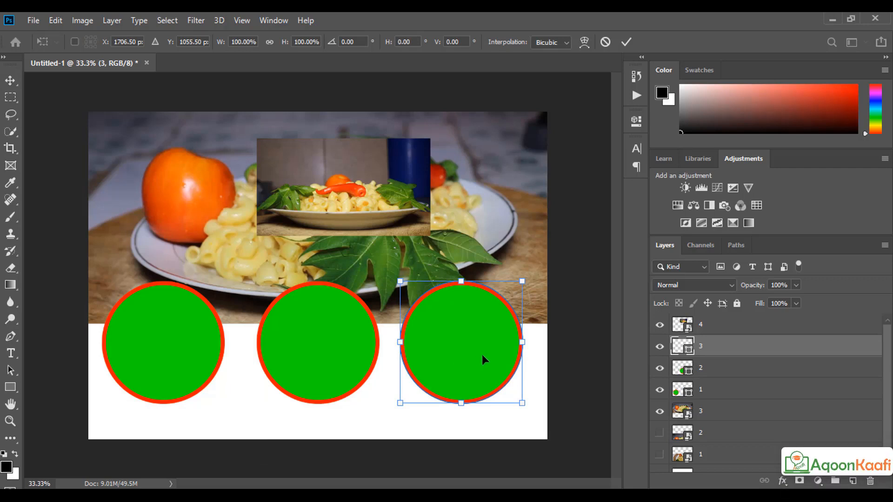
left_click(745, 394)
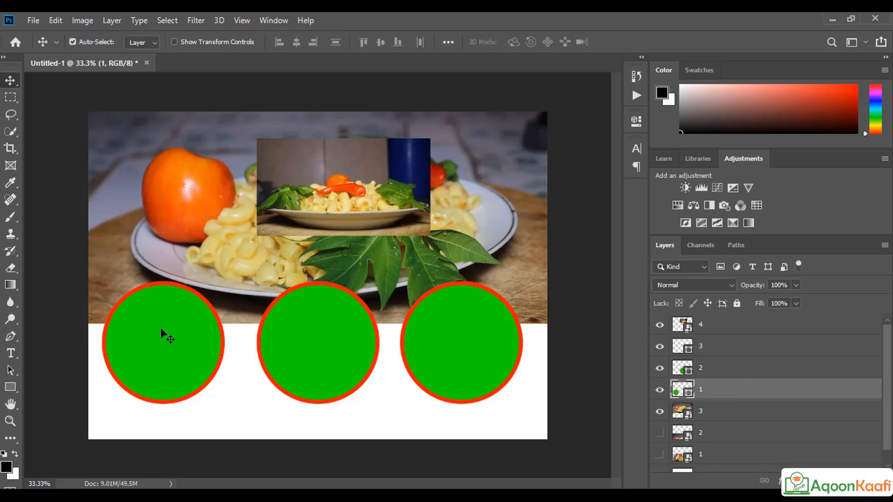
Step: Restack photo layer 4 just above the left circle's layer 1
left_click_drag(331, 215, 395, 205)
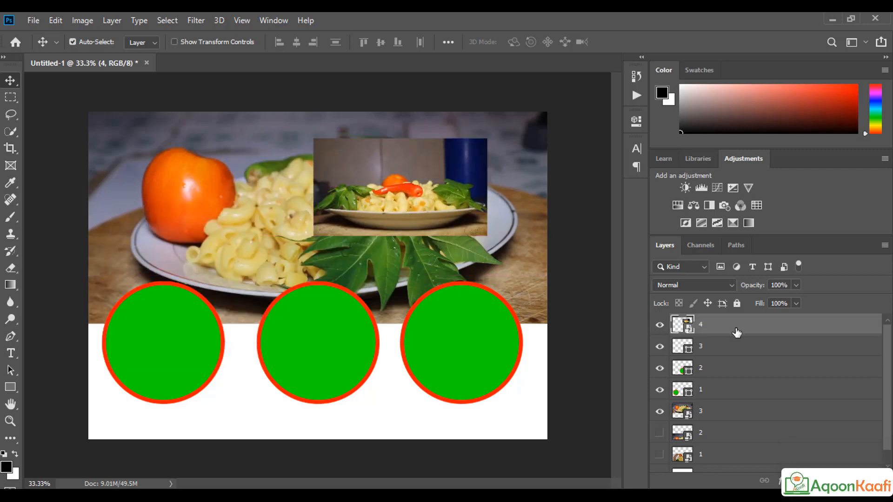
left_click_drag(736, 332, 739, 379)
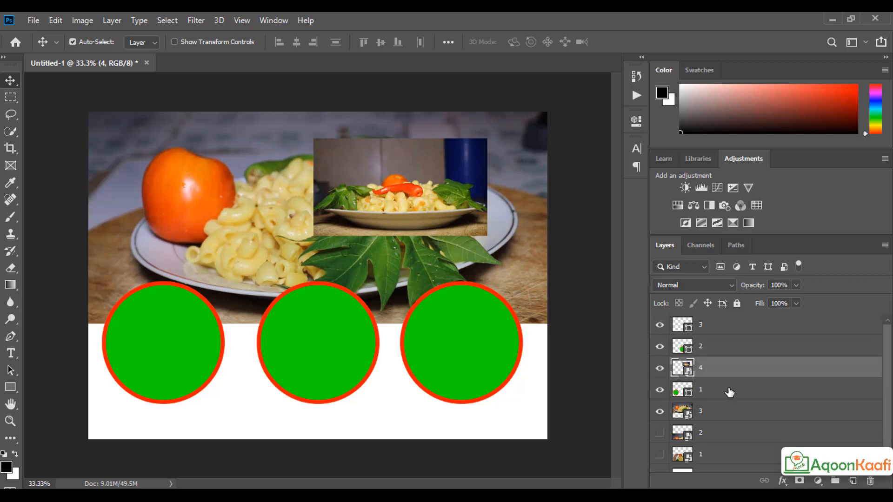
left_click(728, 393)
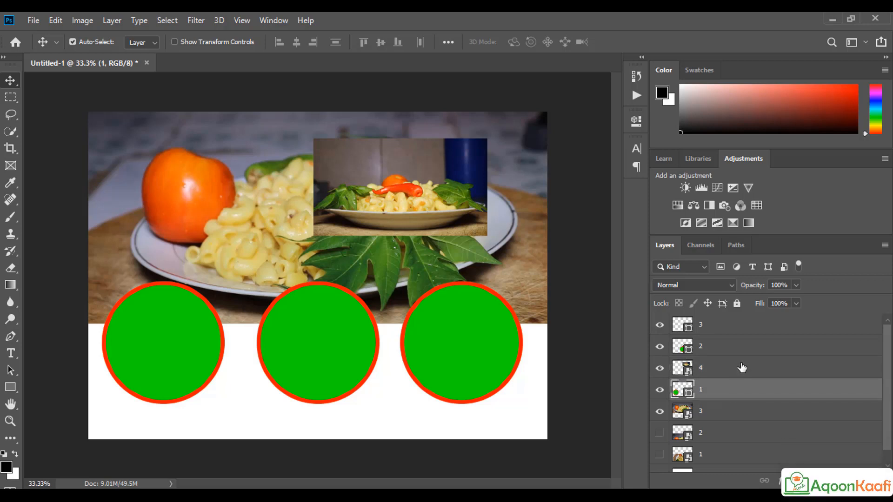
Step: Move photo 4 onto the left circle and scale it up to 11.70% to cover it
left_click_drag(380, 181, 149, 341)
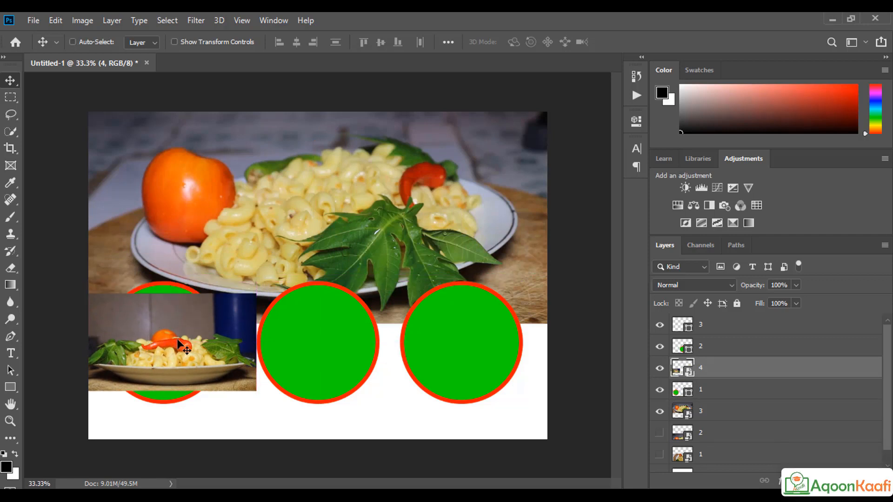
key("ctrl+t")
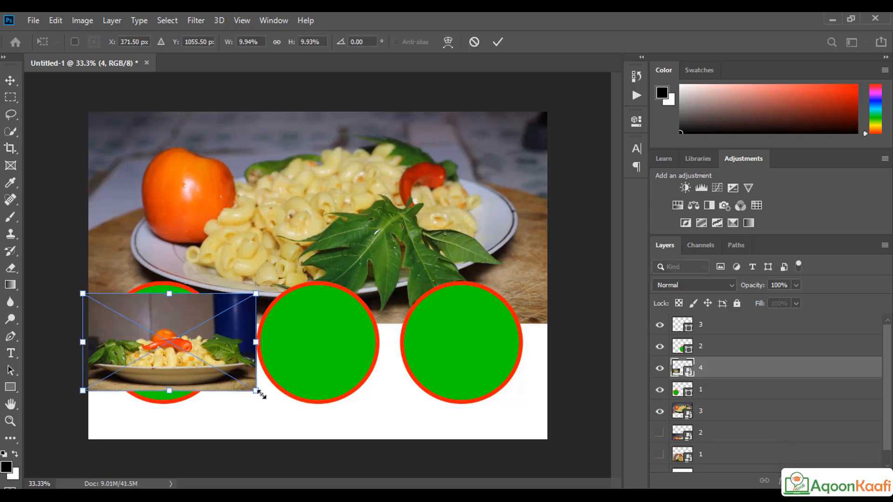
left_click_drag(259, 393, 285, 413)
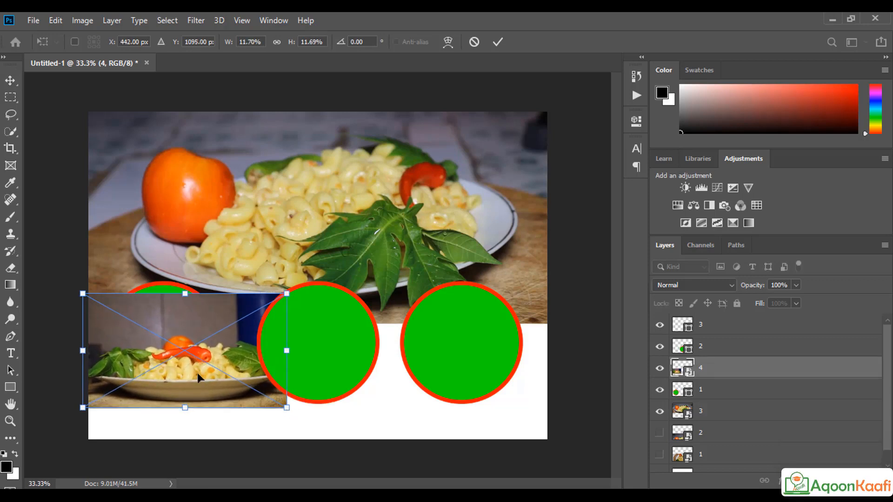
left_click_drag(197, 373, 182, 362)
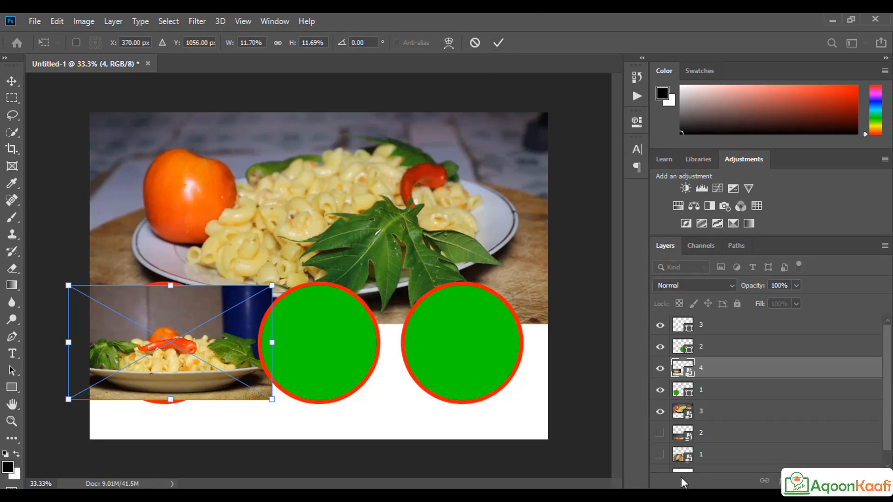
key("Return")
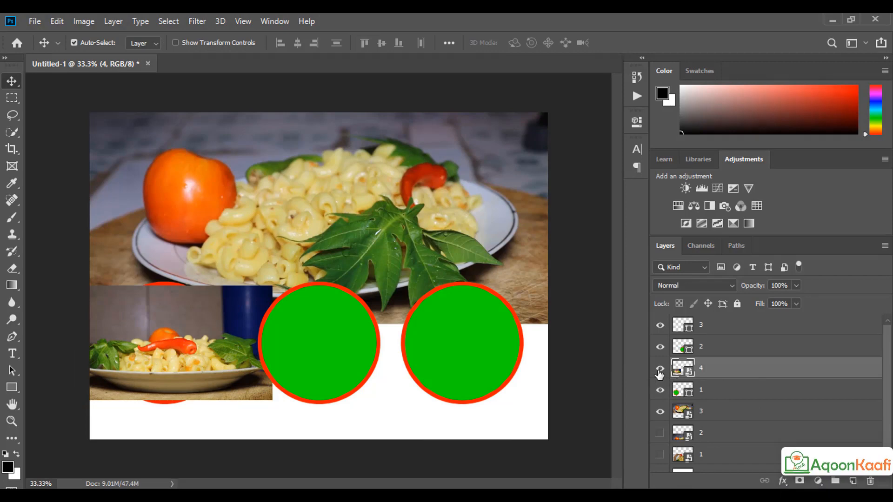
left_click(660, 370)
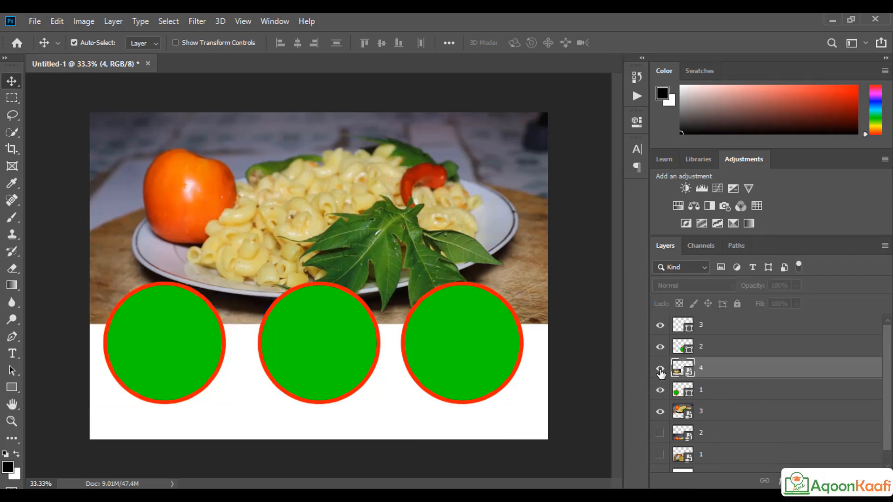
left_click(660, 370)
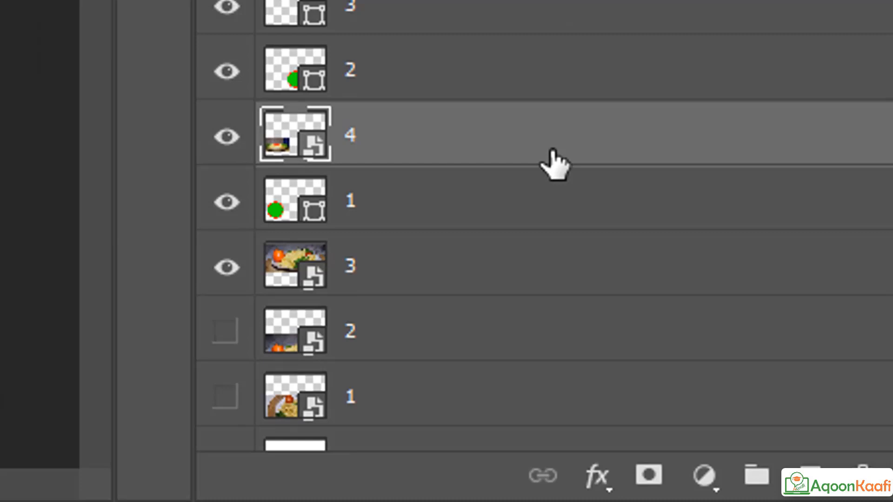
Step: Clip photo 4 into the left circle and shift it right within the circle
key("alt")
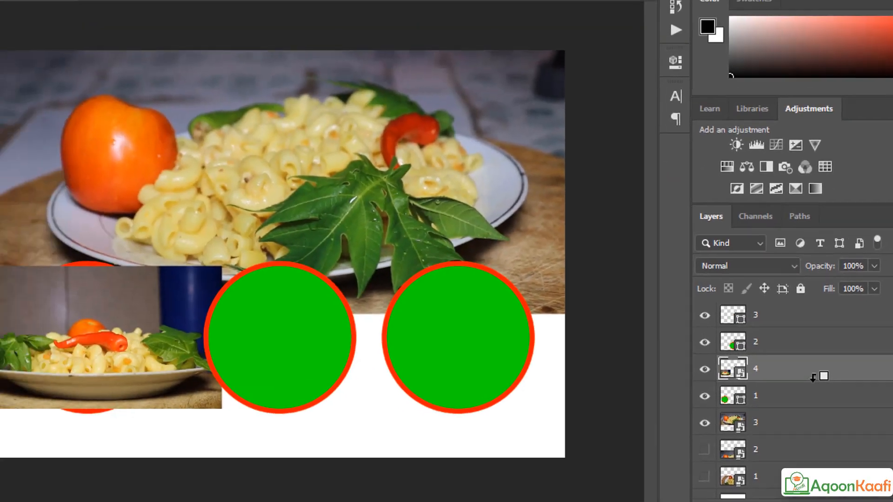
left_click(489, 158, "alt")
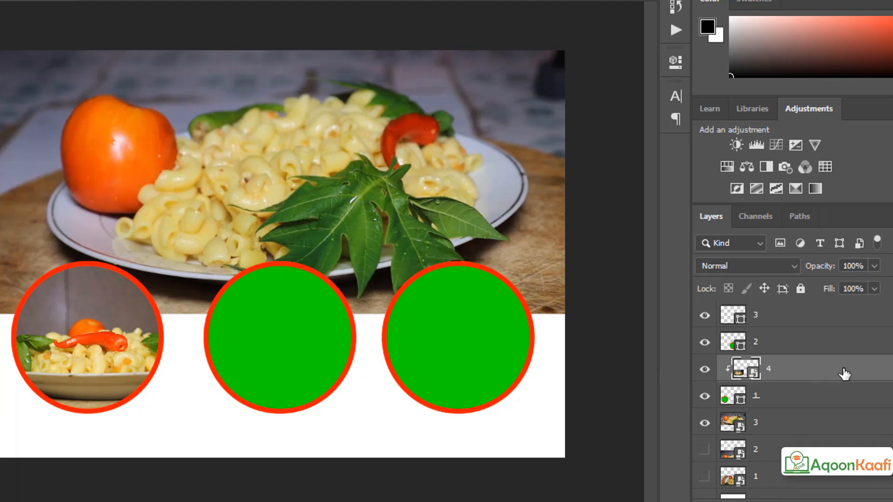
key("ctrl+t")
left_click_drag(59, 387, 127, 362)
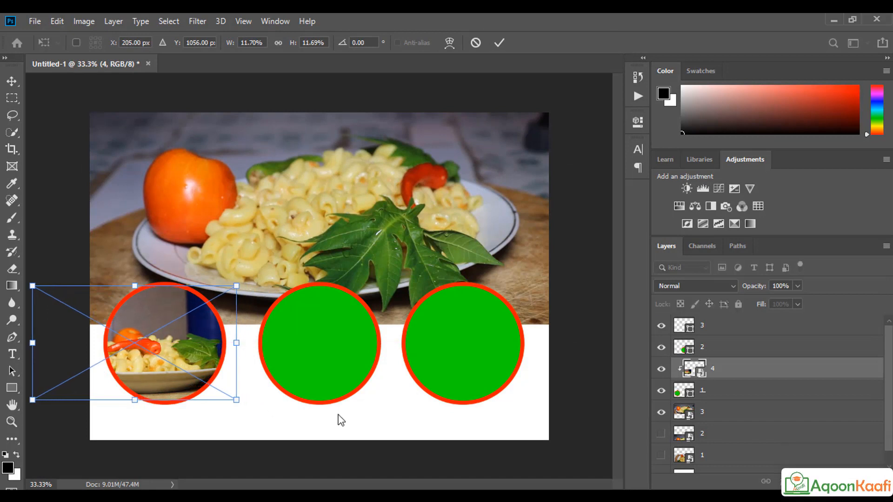
left_click(496, 42)
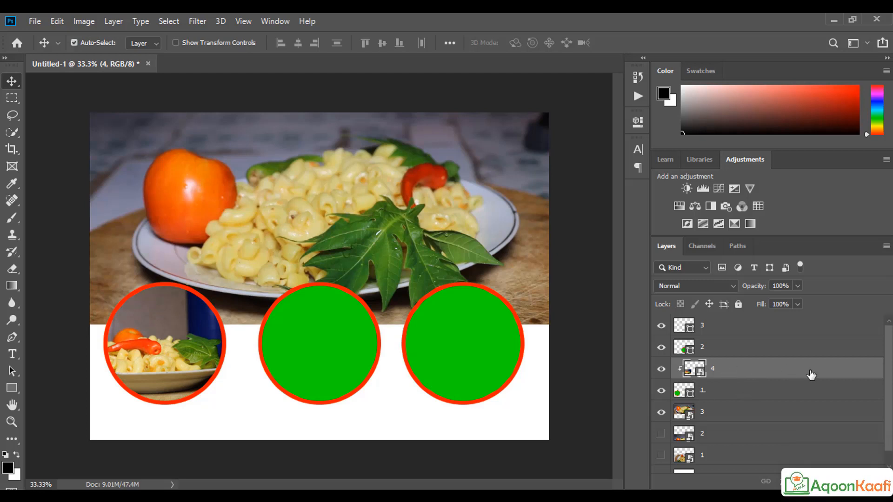
Step: Group the photo with its left circle layer and name the group s45
left_click(761, 395, "ctrl")
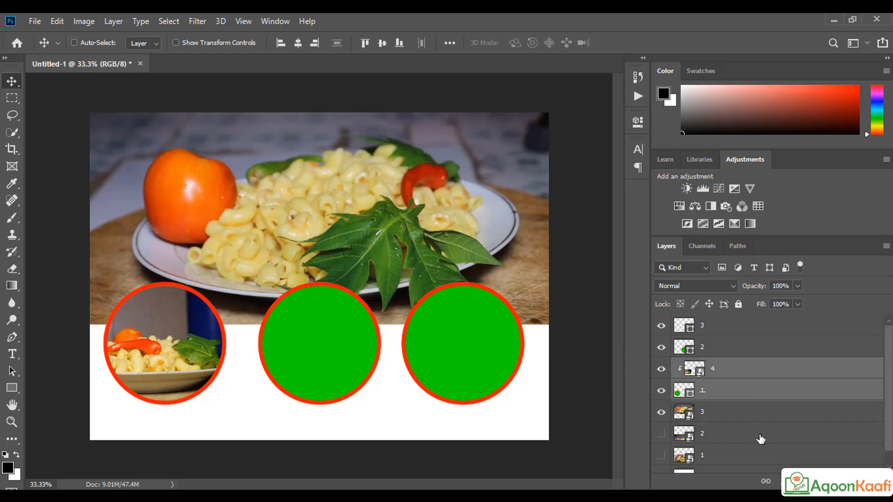
key("ctrl+g")
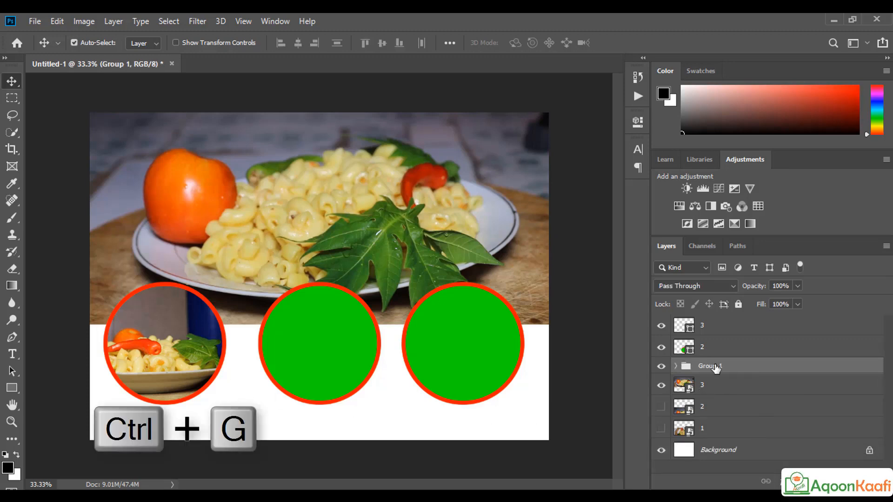
double_click(716, 367)
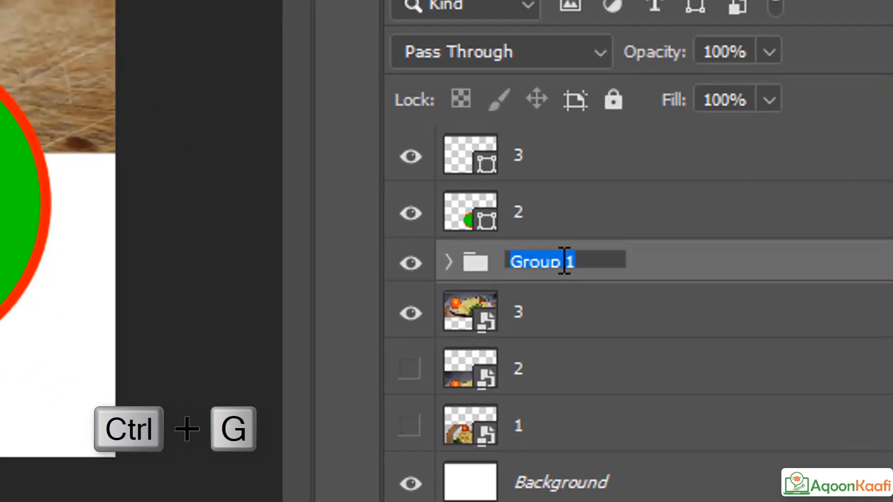
type("s45")
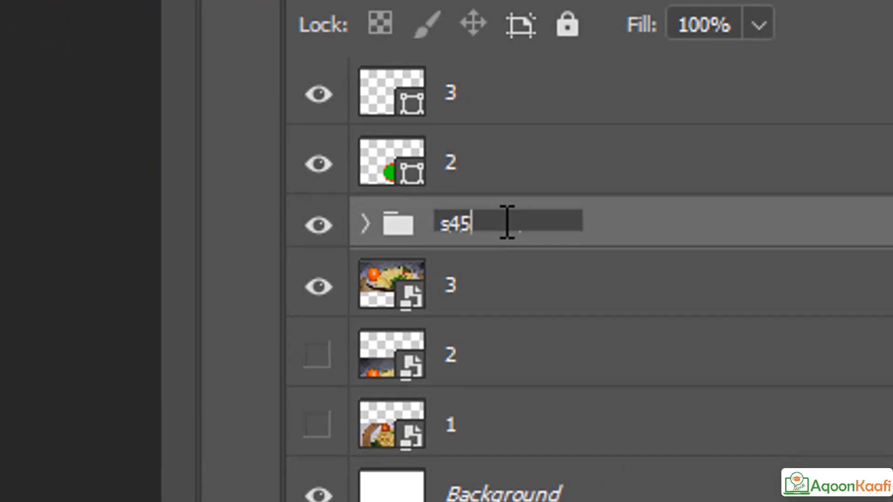
left_click(709, 270)
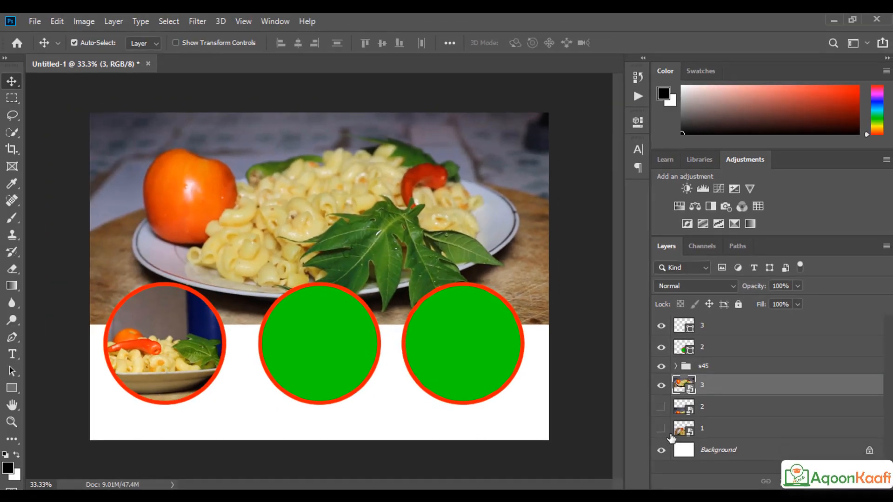
left_click(317, 424)
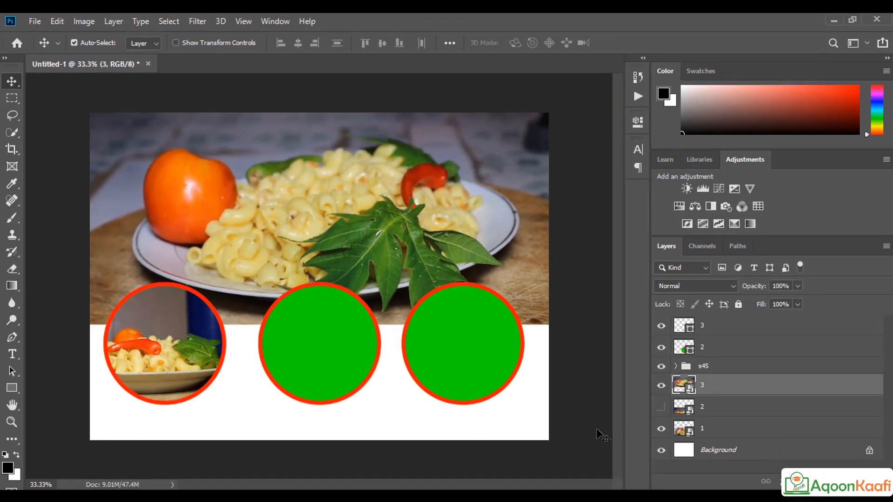
Step: Raise the plate-of-pasta photo above the middle circle's layer, shrink it to about 12%, and place it over that circle
left_click_drag(601, 435, 405, 402)
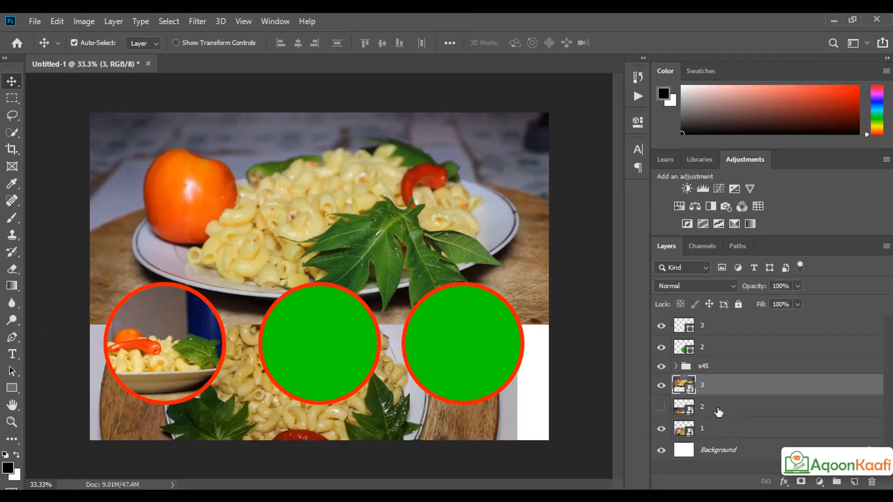
left_click_drag(711, 436, 715, 347)
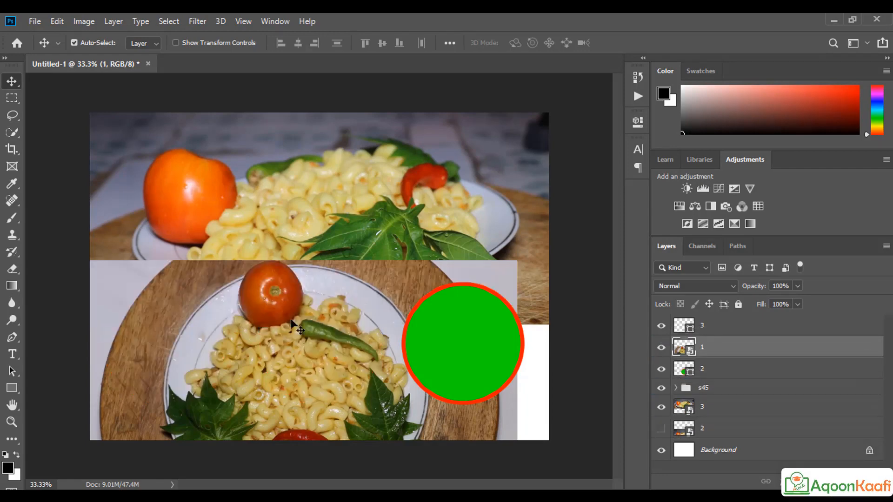
left_click_drag(278, 328, 286, 198)
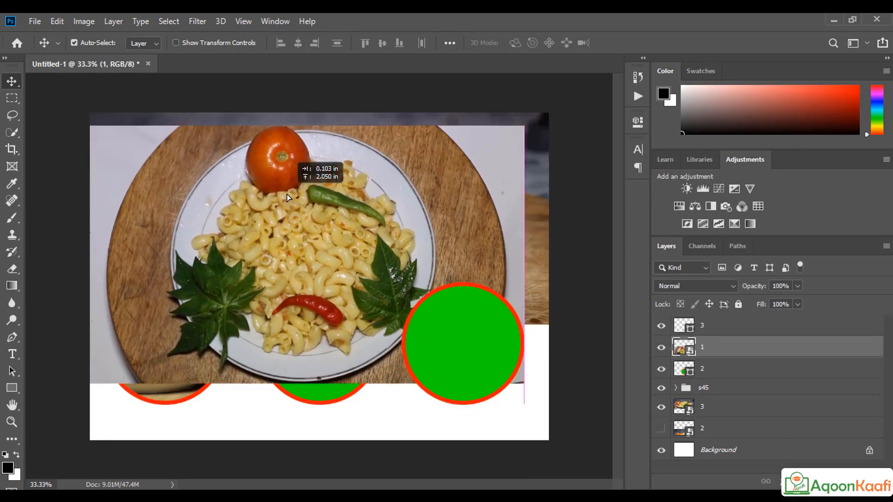
key("ctrl+t")
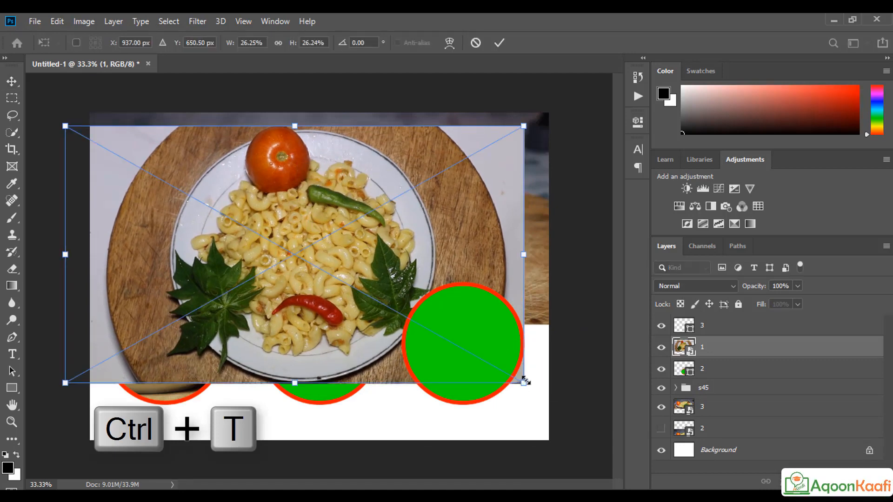
left_click_drag(524, 382, 409, 314)
left_click_drag(352, 283, 379, 368)
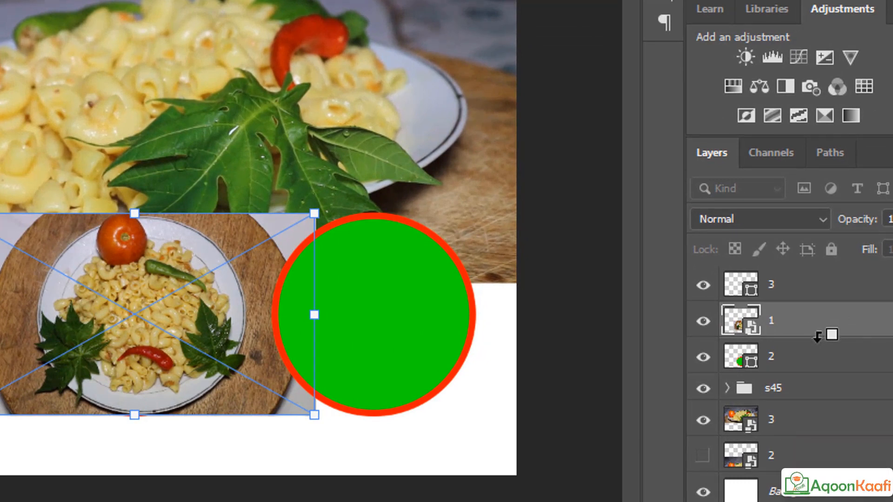
Step: Clip the plate photo inside the middle circle and group the two layers as Group 1
left_click(817, 331, "alt")
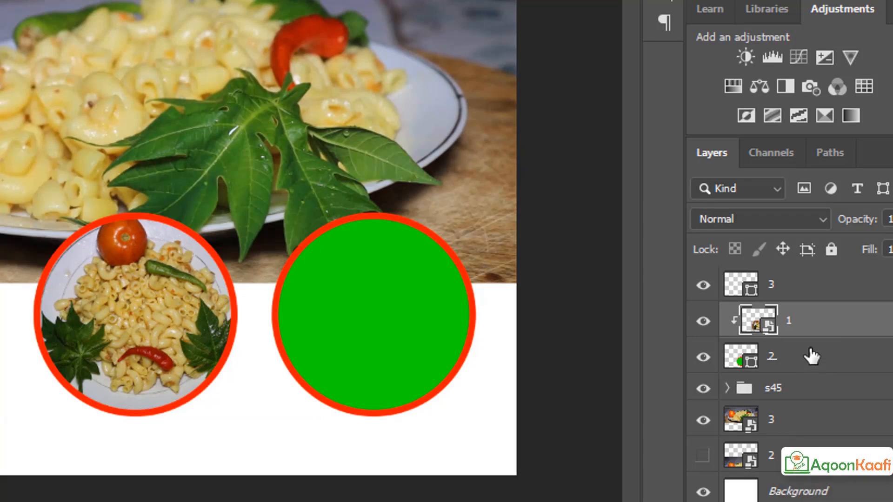
left_click(808, 358, "ctrl")
key("ctrl+g")
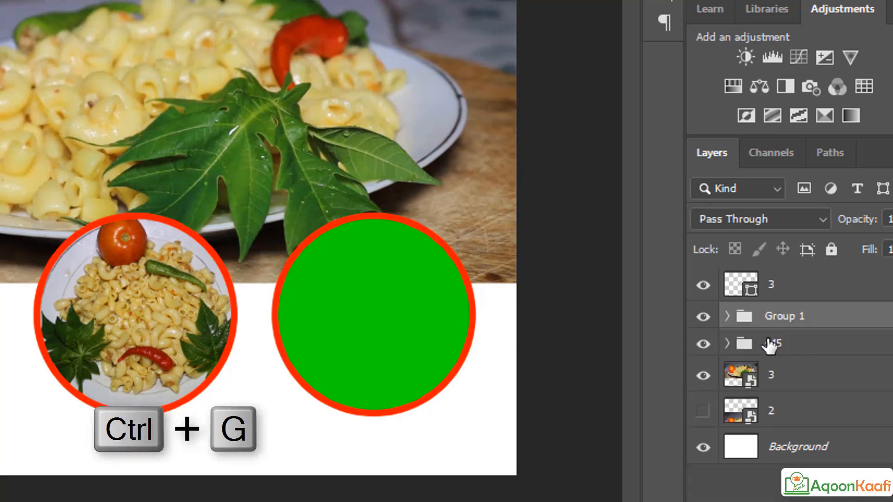
left_click(728, 316)
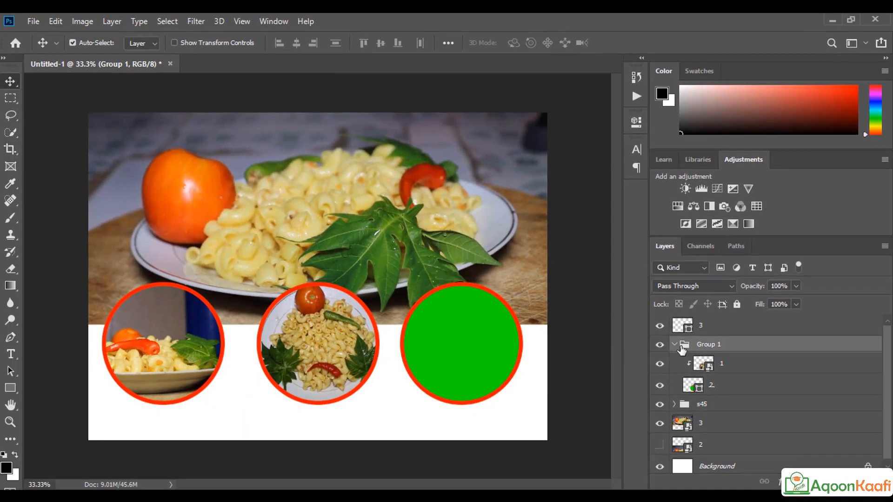
Step: Show the tomato-and-pasta photo and move its layer to the top of the stack
left_click(660, 447)
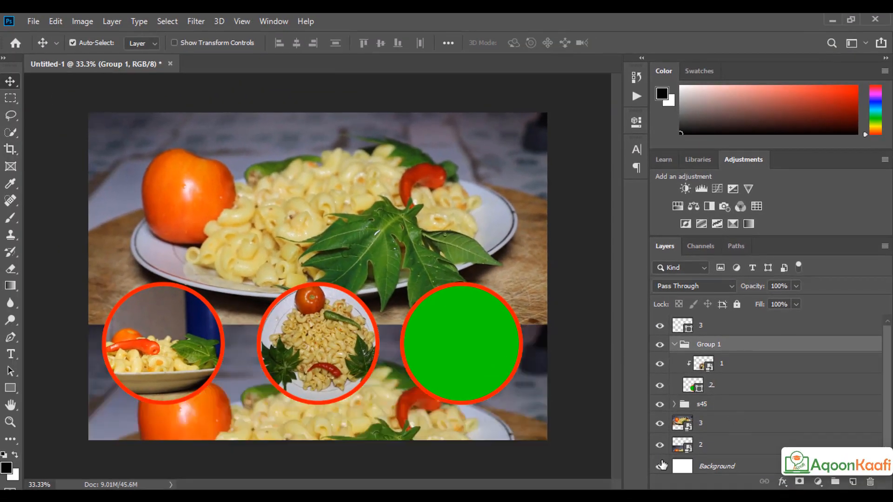
left_click_drag(699, 419, 706, 320)
left_click_drag(423, 354, 423, 202)
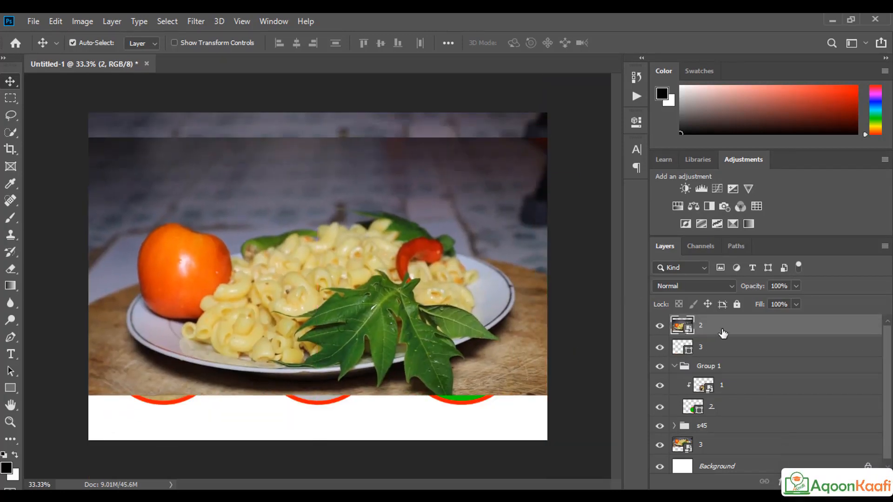
Step: Scale the tomato photo to about 12.46% and position it over the right-hand circle
key("ctrl+t")
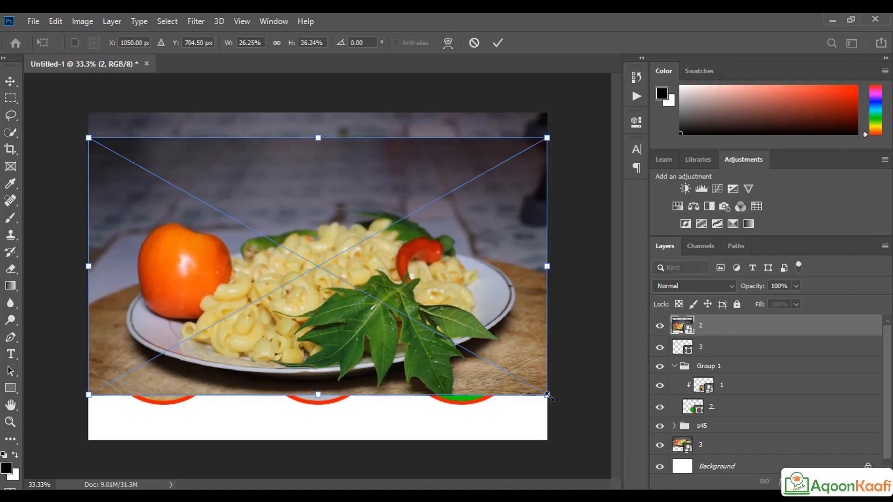
left_click_drag(547, 396, 428, 327)
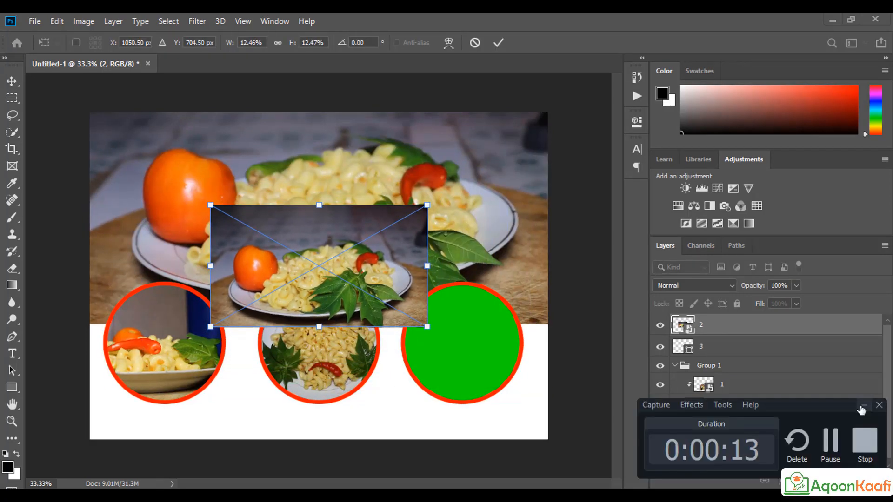
left_click(862, 406)
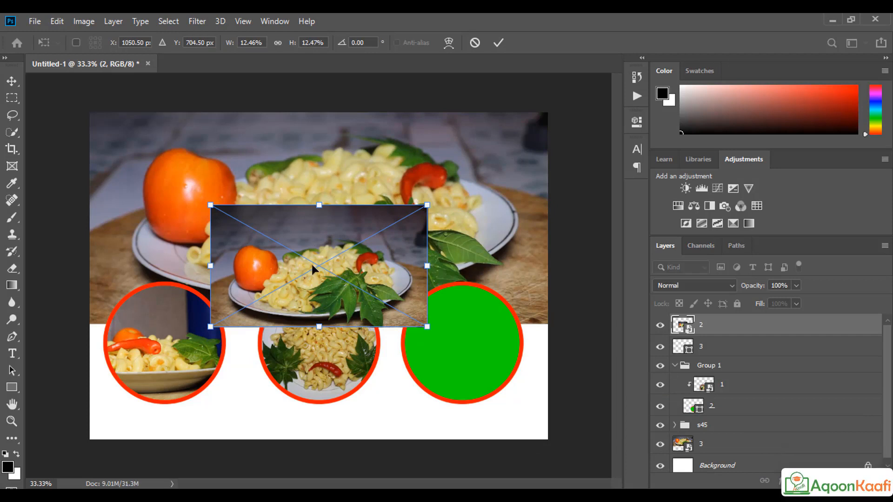
left_click_drag(316, 268, 450, 344)
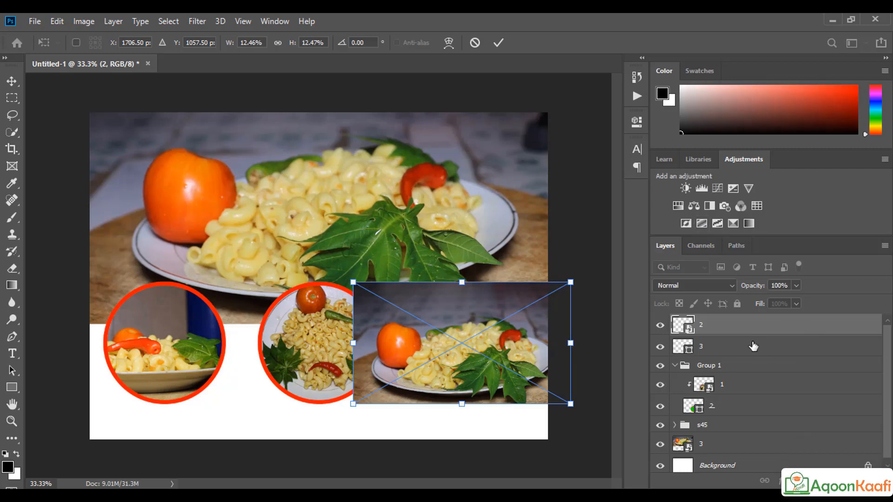
left_click(274, 22)
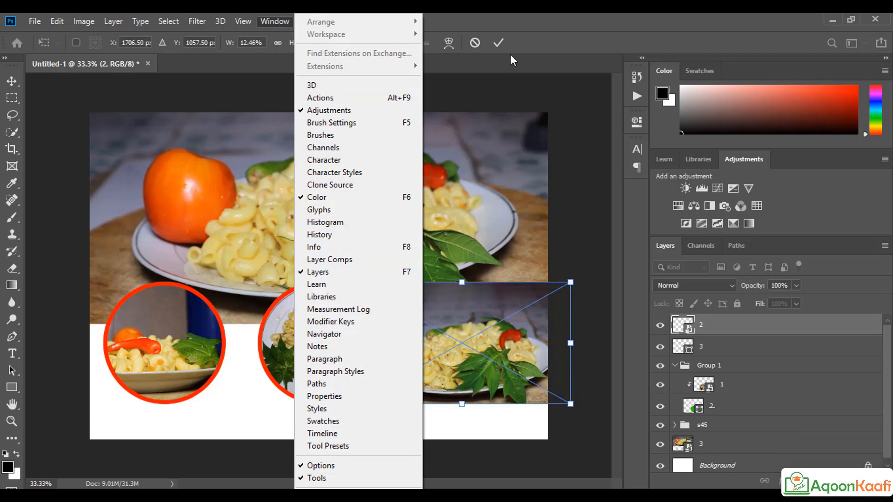
left_click(494, 44)
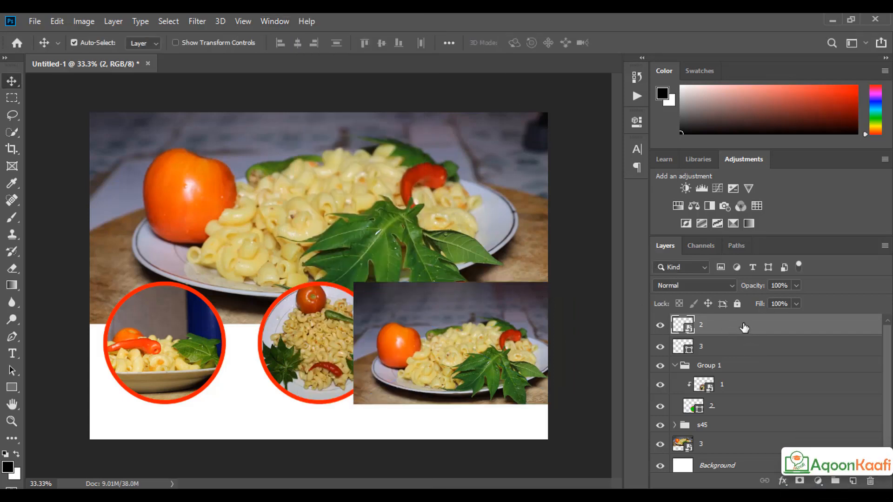
Step: Toggle the tomato photo and green circle visibility to check the photo's placement
left_click(660, 325)
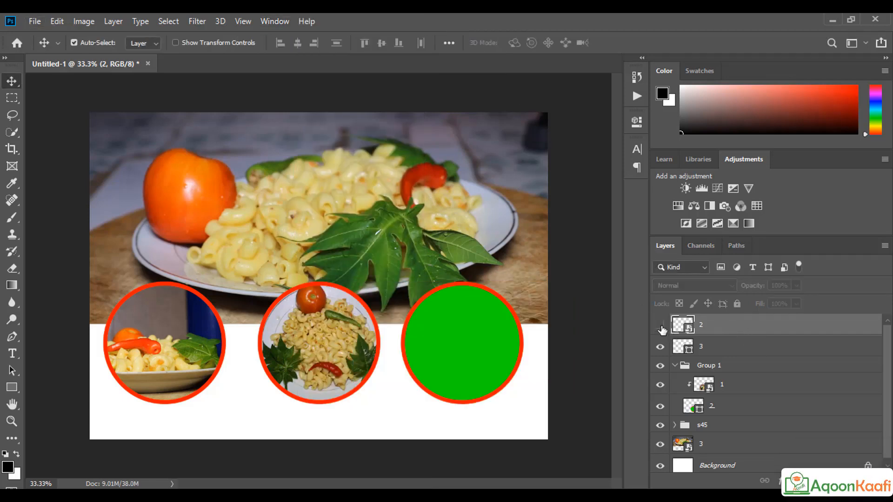
left_click(661, 325)
left_click(660, 347)
left_click(659, 327)
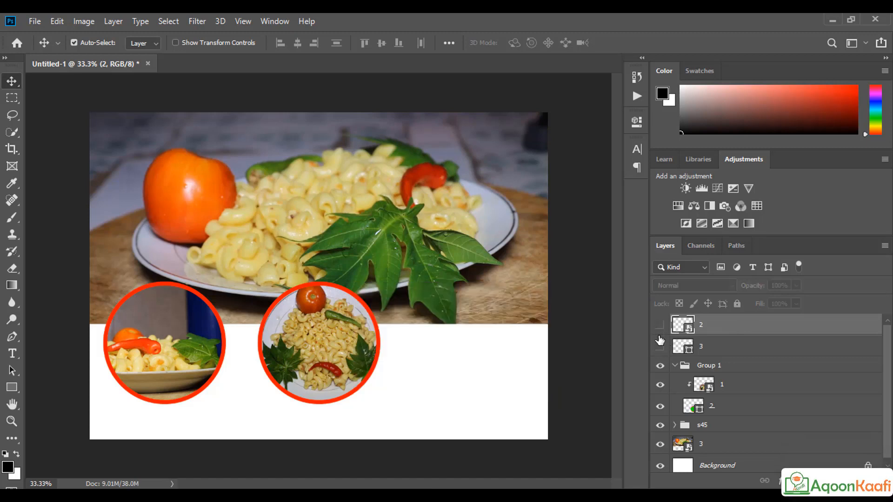
left_click(660, 347)
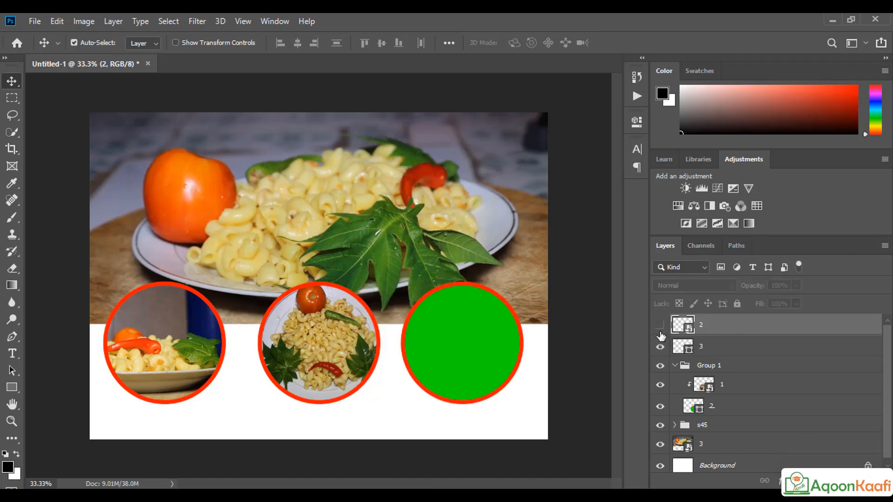
left_click(660, 326)
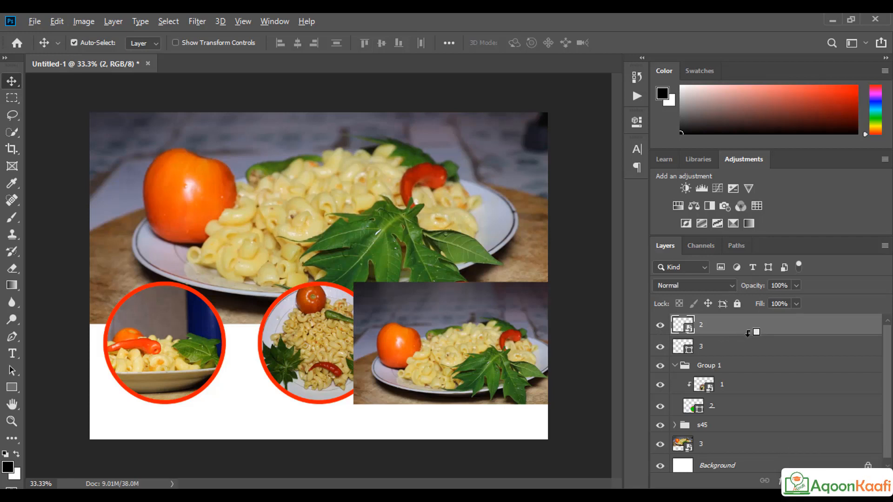
Step: Clip the tomato photo into the right circle, shift it so the tomato shows, and group them
left_click(747, 333, "alt")
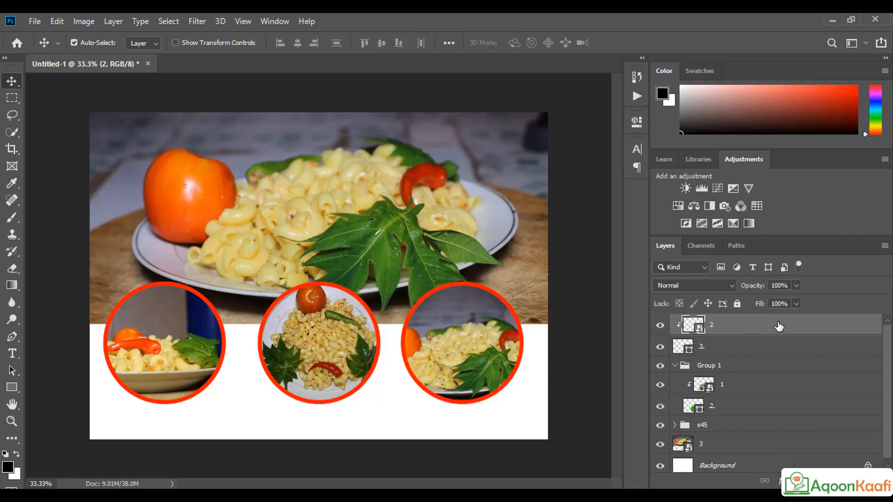
key("ctrl+t")
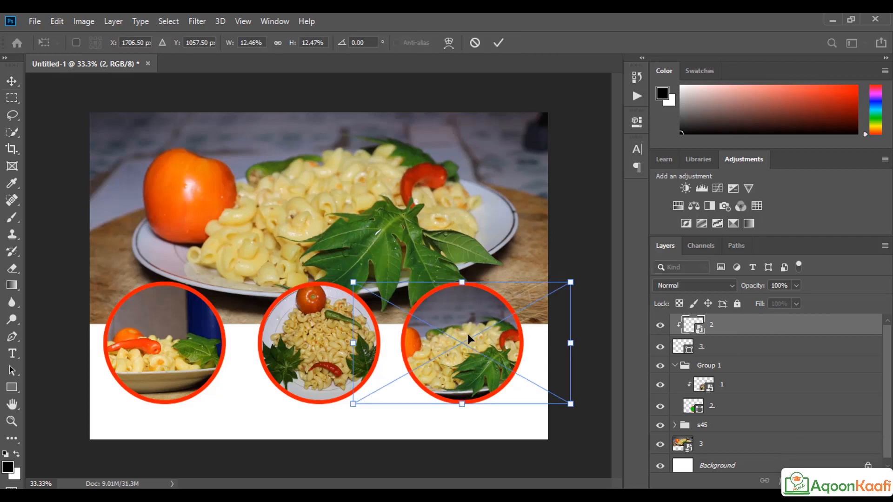
left_click_drag(467, 334, 504, 333)
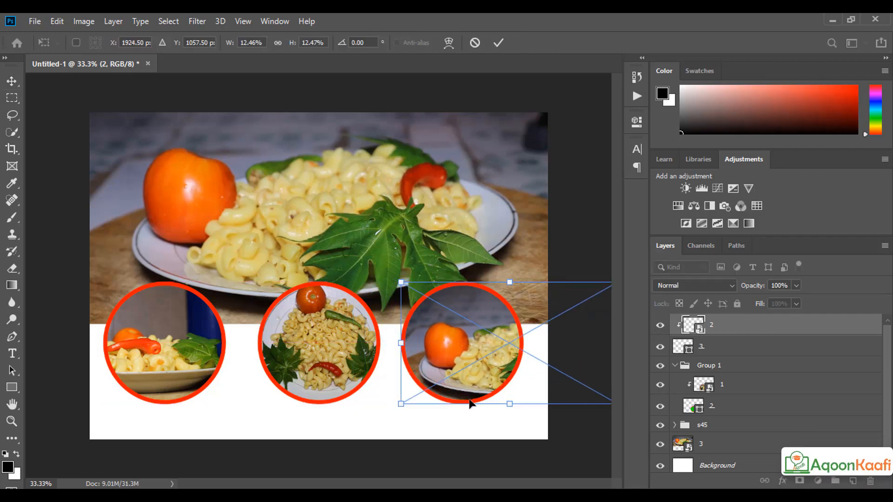
left_click(498, 42)
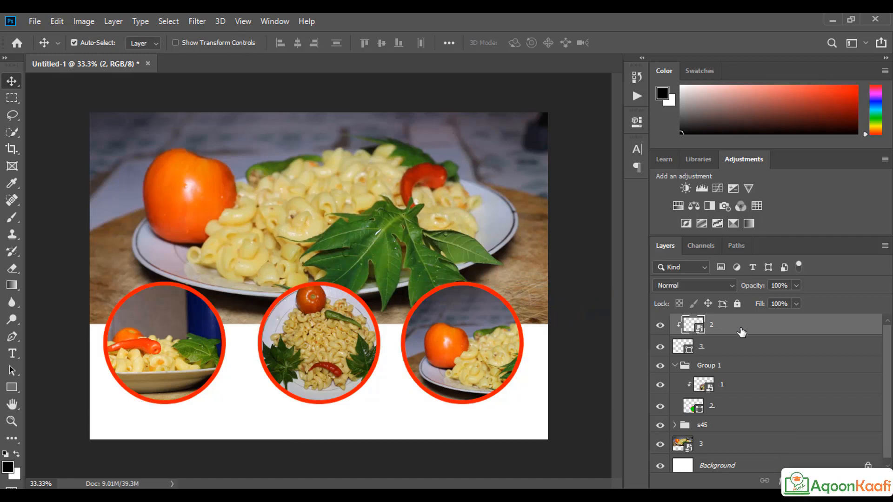
left_click(731, 350, "shift")
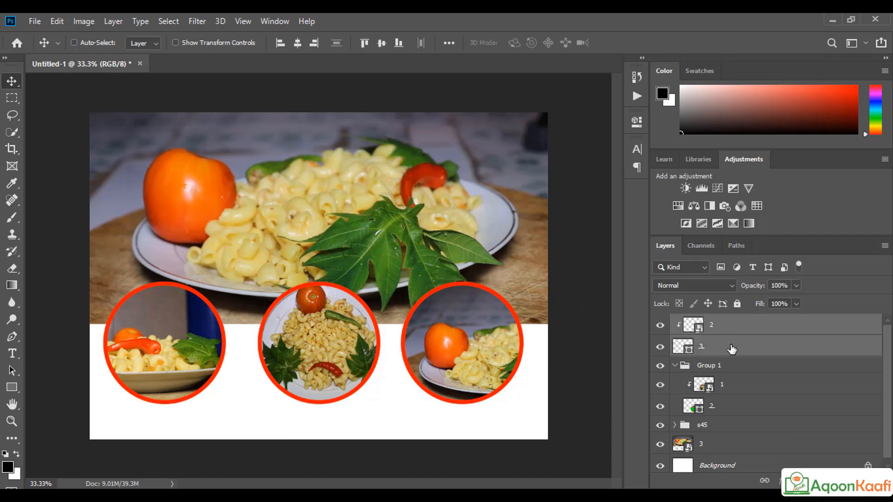
key("ctrl+g")
Step: Combine Group 1, Group 2 and the s45 group into Group 3, then hide it to check
left_click(675, 339)
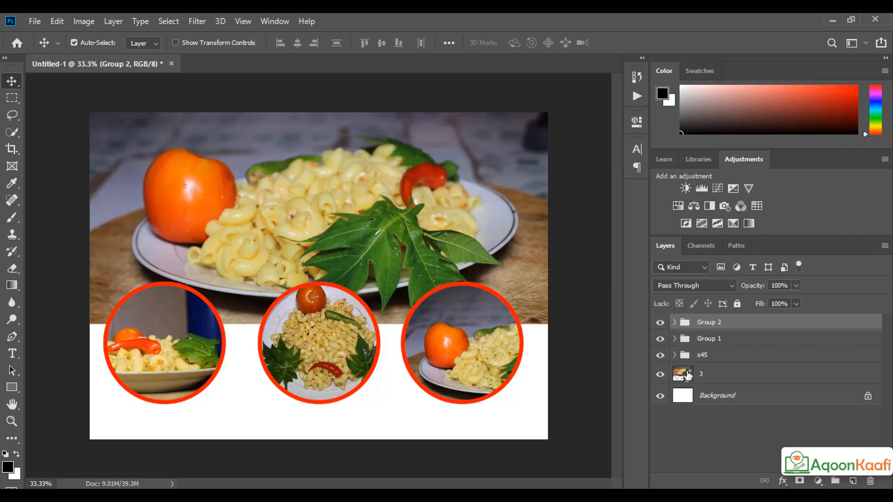
left_click(674, 355)
left_click(674, 355)
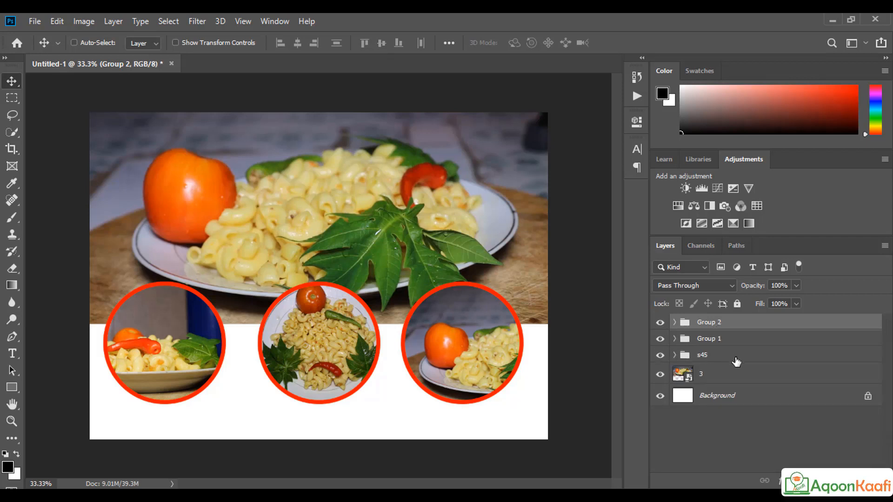
left_click(735, 359, "ctrl")
left_click(737, 343, "ctrl")
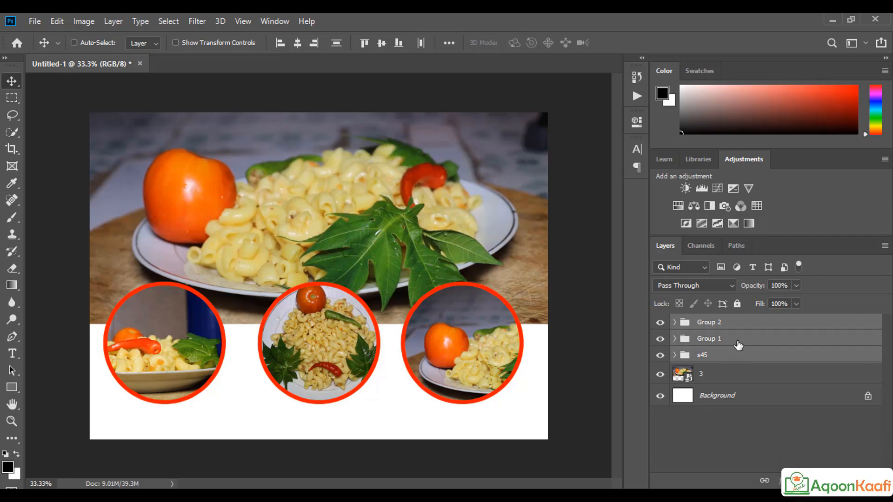
key("ctrl+g")
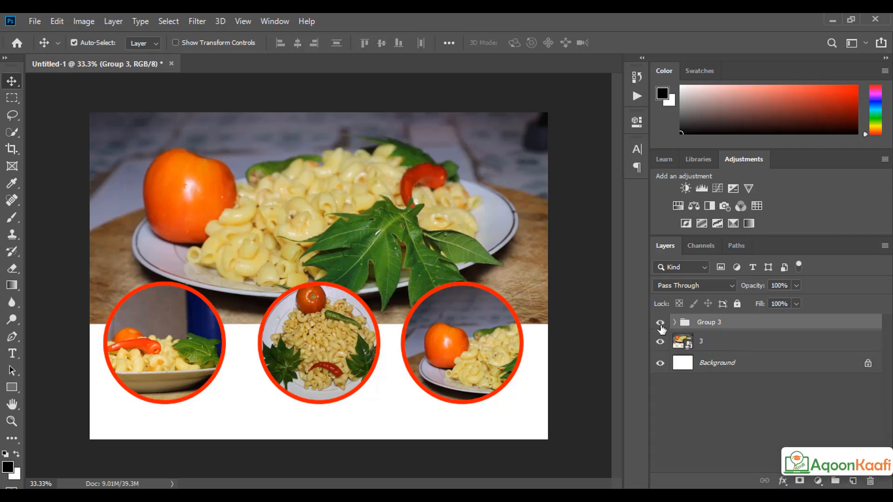
left_click(660, 322)
Step: Turn Group 3's visibility back on and select the Horizontal Type tool
left_click(660, 323)
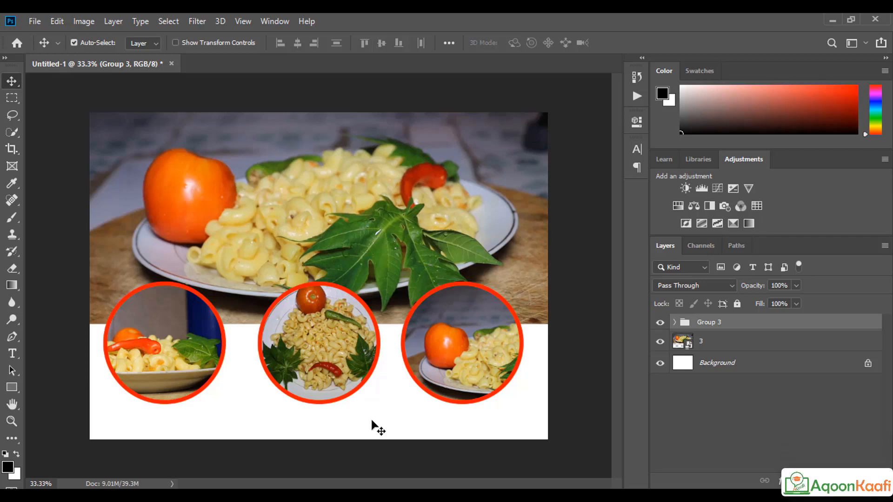
left_click(14, 358)
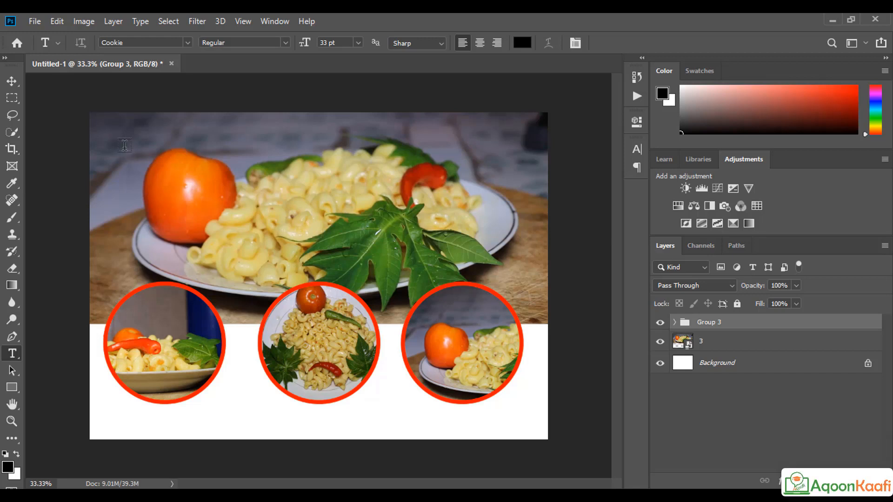
Step: Paste the heading 'Resturant Name' at the photo's top-left and set it in Lucida Fax Demibold 25 pt
left_click(124, 145)
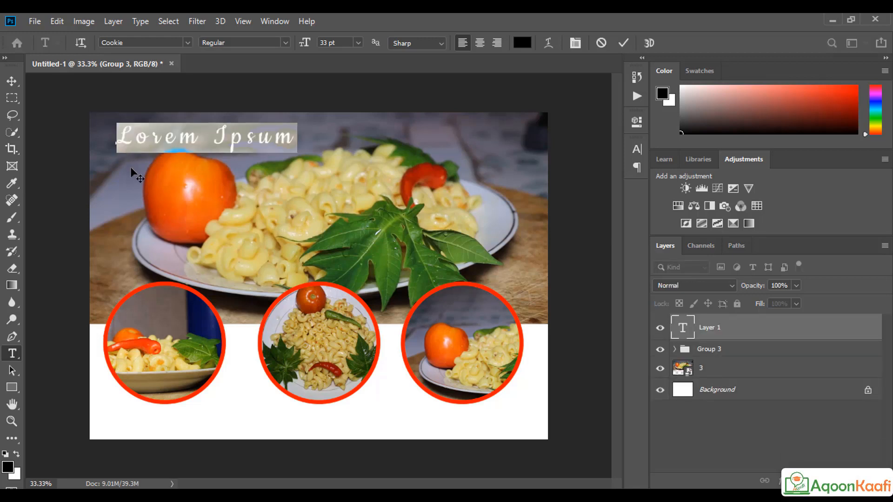
type("Resturant Name")
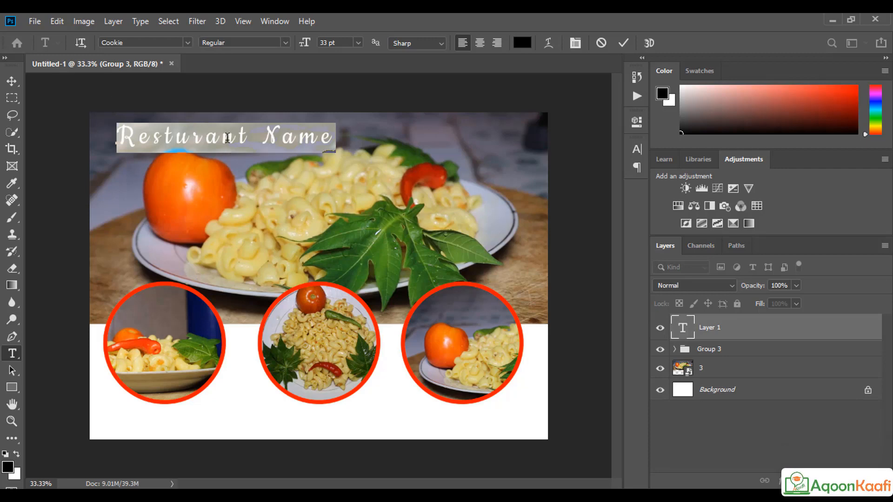
left_click(187, 43)
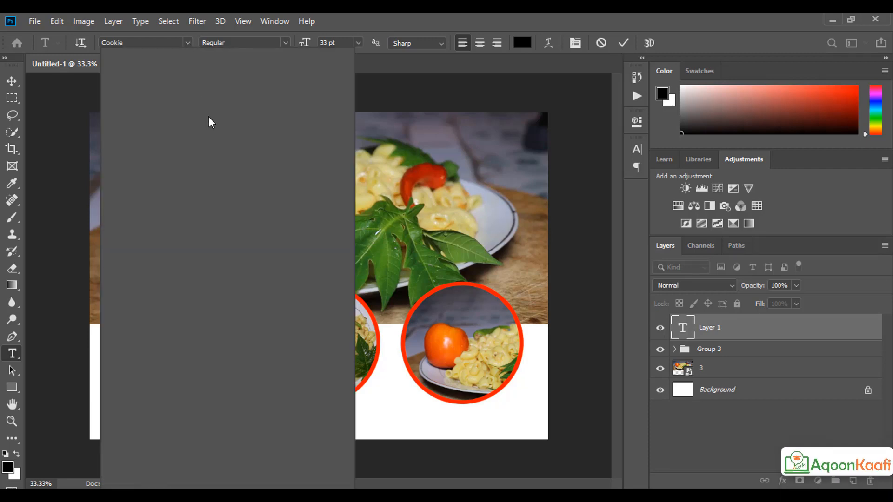
left_click(249, 196)
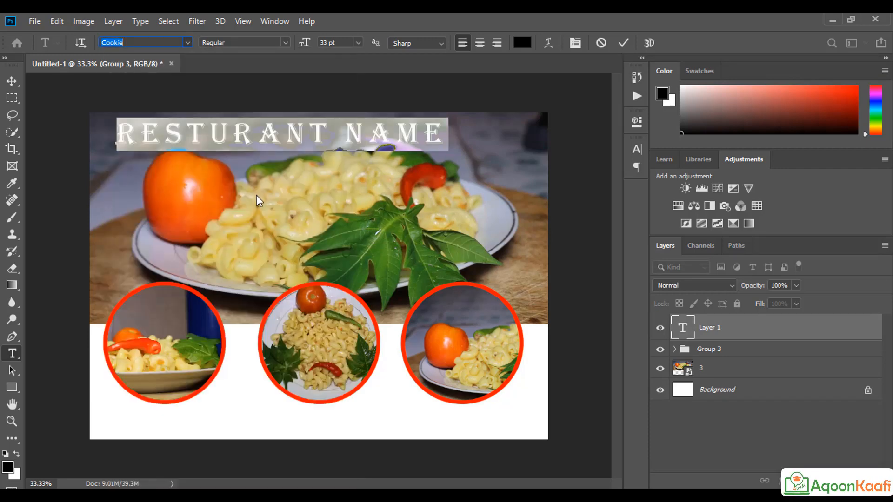
left_click(186, 43)
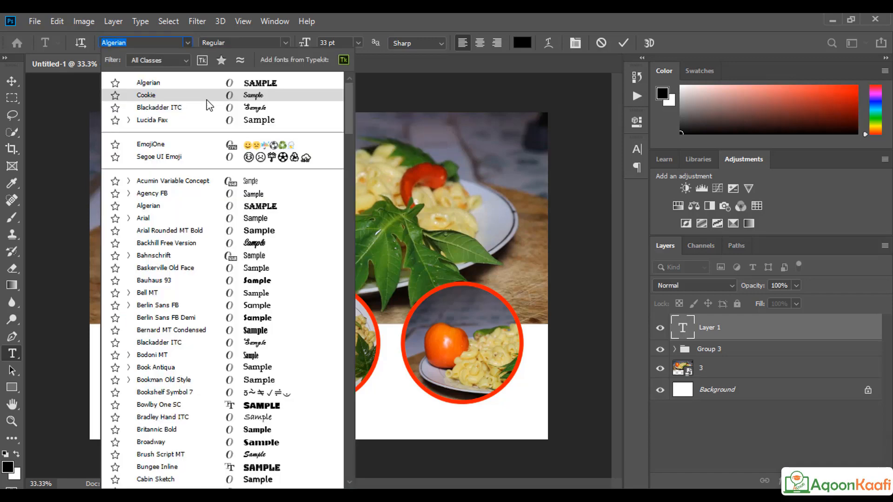
left_click(249, 120)
left_click(284, 42)
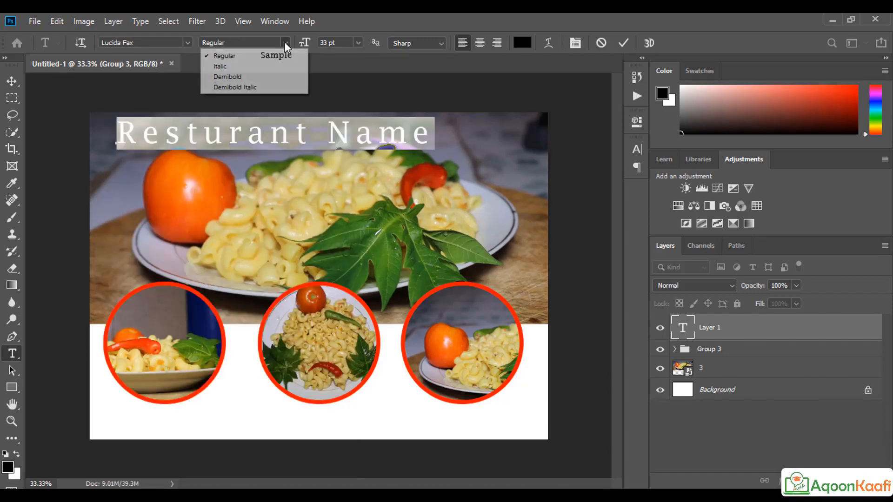
left_click(262, 79)
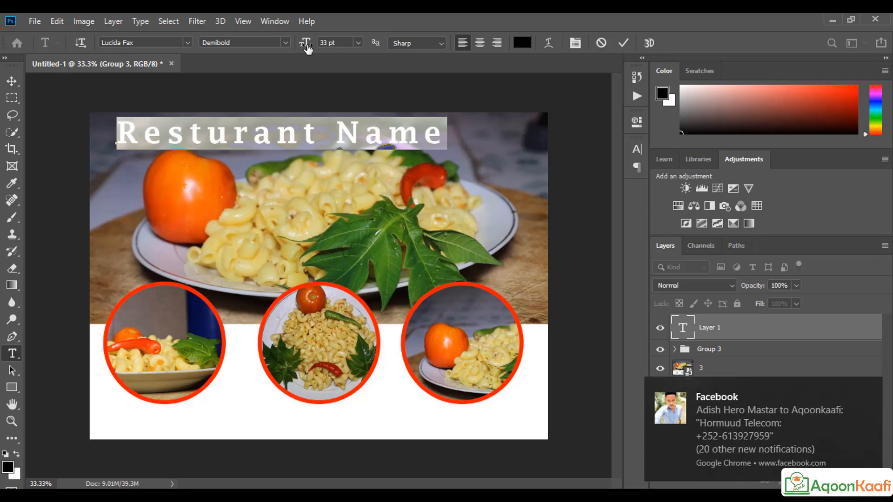
left_click_drag(308, 46, 303, 47)
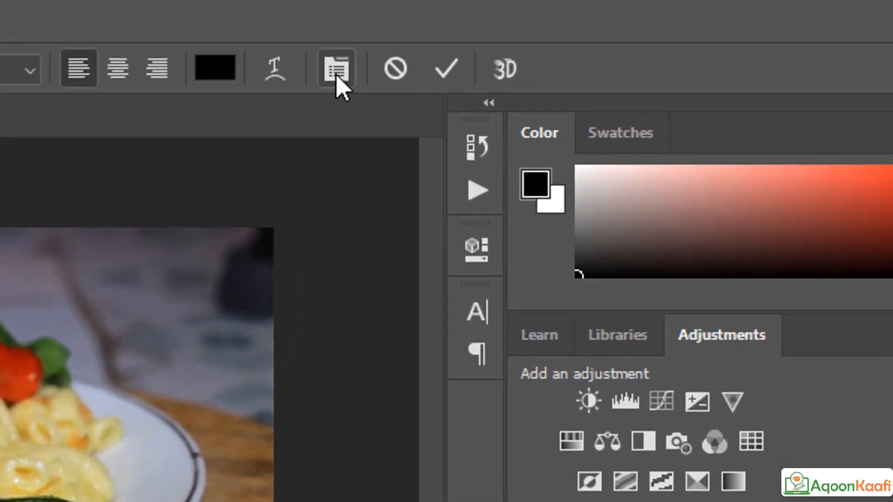
Step: Widen the heading's tracking to 60, apply Faux Bold, and move it to the photo's top-left corner
left_click(336, 70)
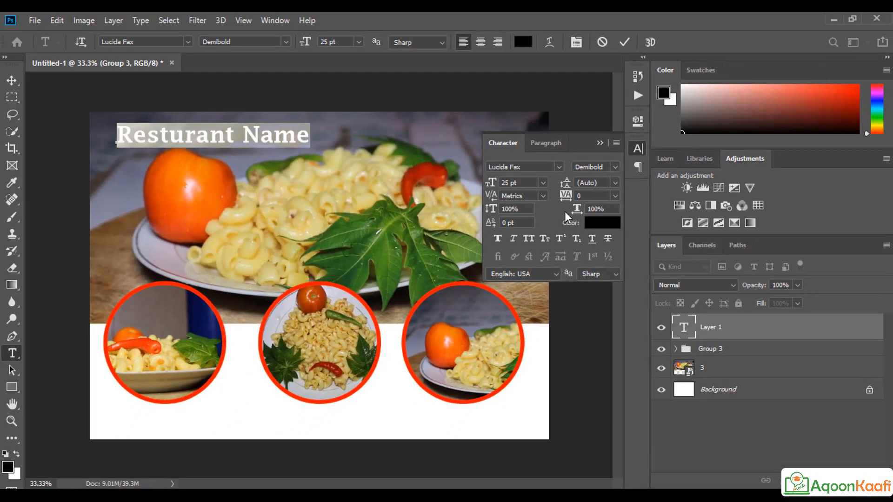
mouse_move(569, 197)
left_mouse_down()
mouse_move(578, 199)
mouse_move(567, 199)
left_mouse_up()
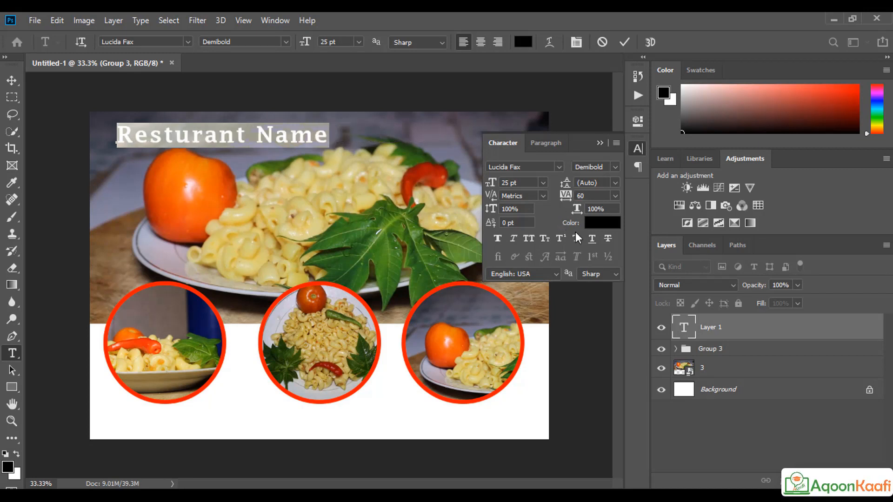
left_click(497, 238)
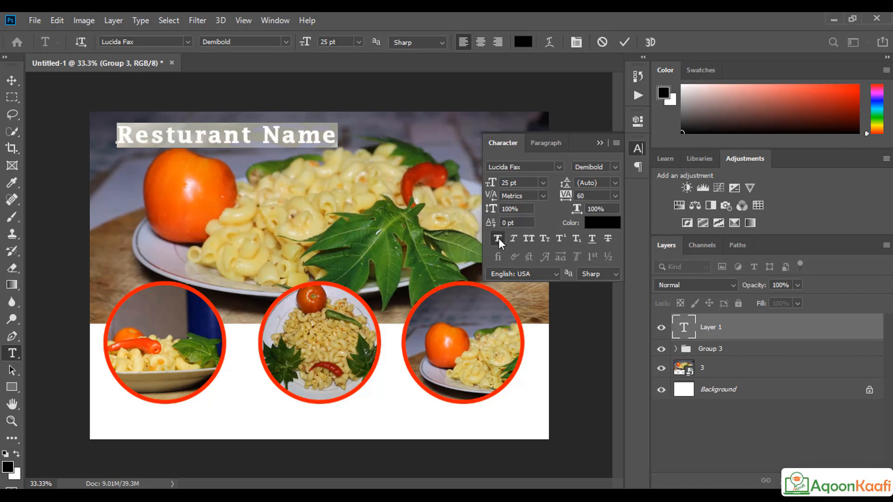
left_click(599, 143)
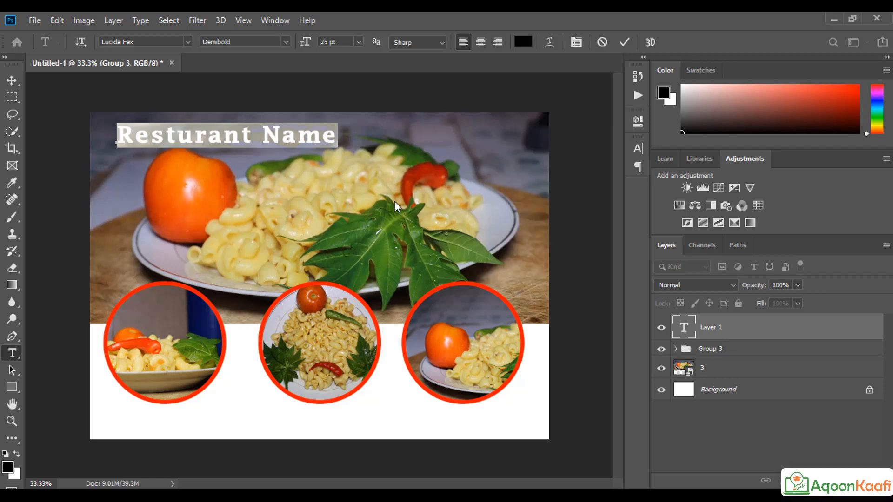
left_click(11, 81)
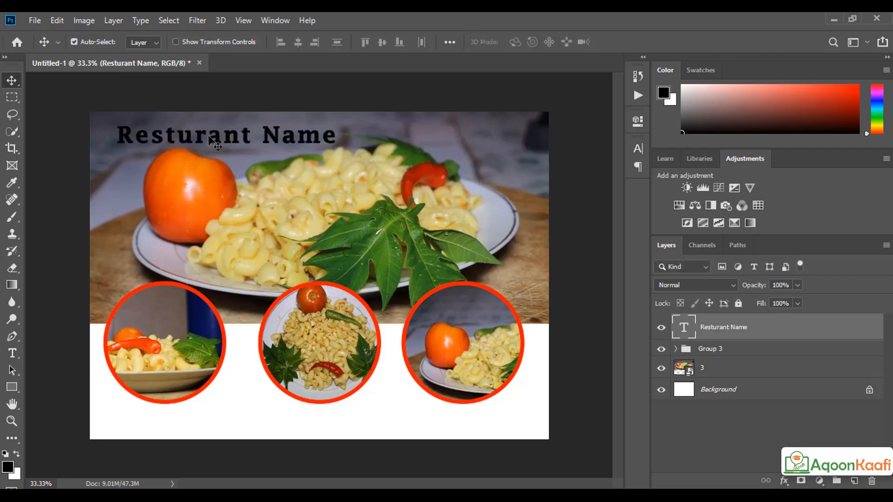
left_click_drag(213, 144, 188, 135)
Step: Colour the heading text white (ffffff) and nudge it slightly to the right
double_click(185, 129)
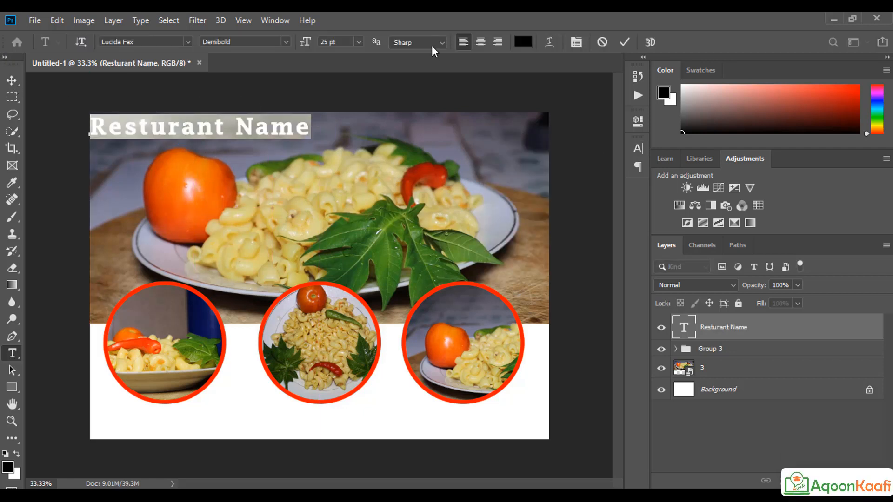
left_click(522, 41)
left_click_drag(414, 179, 310, 123)
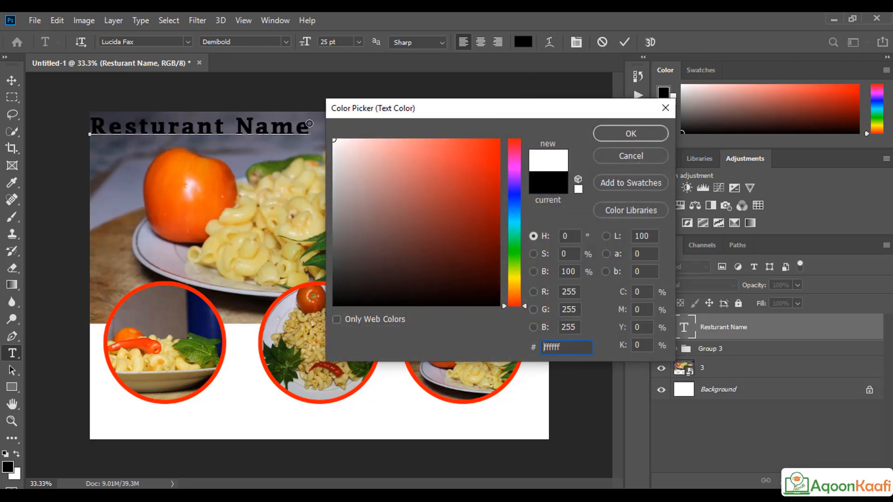
left_click(615, 135)
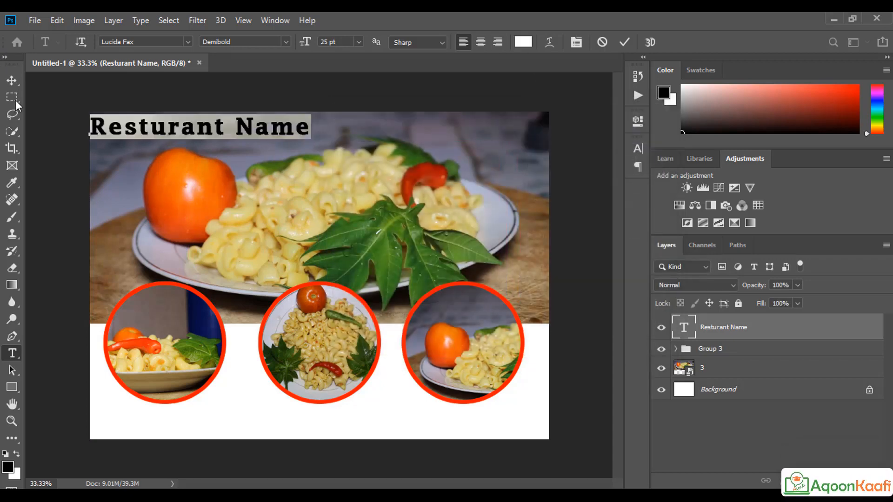
left_click(624, 42)
key("v")
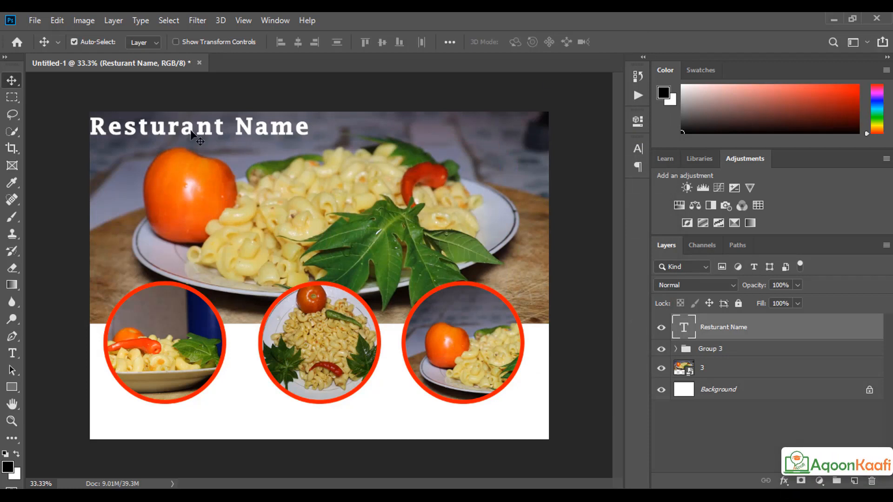
left_click_drag(190, 131, 199, 131)
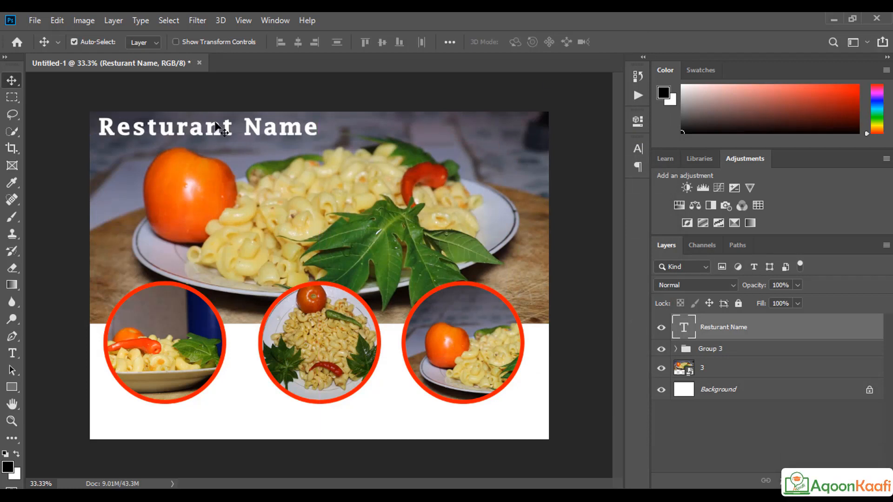
left_click(554, 84)
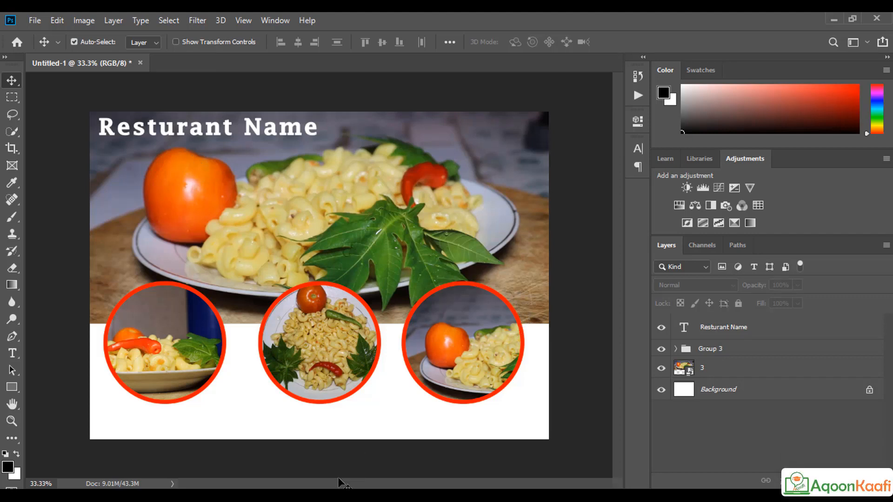
Step: In a new Chrome tab, search Google for restaurants, view Images results, and add 'icon' to the query
left_click(313, 495)
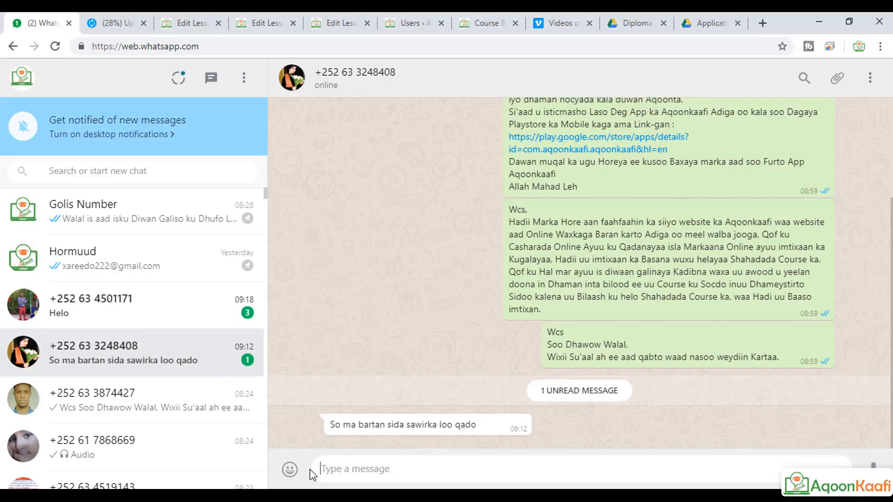
left_click(761, 25)
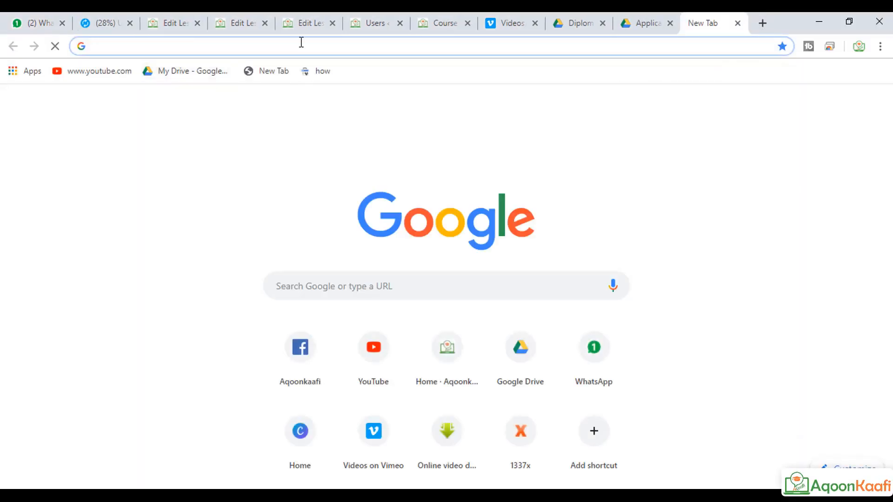
type("res")
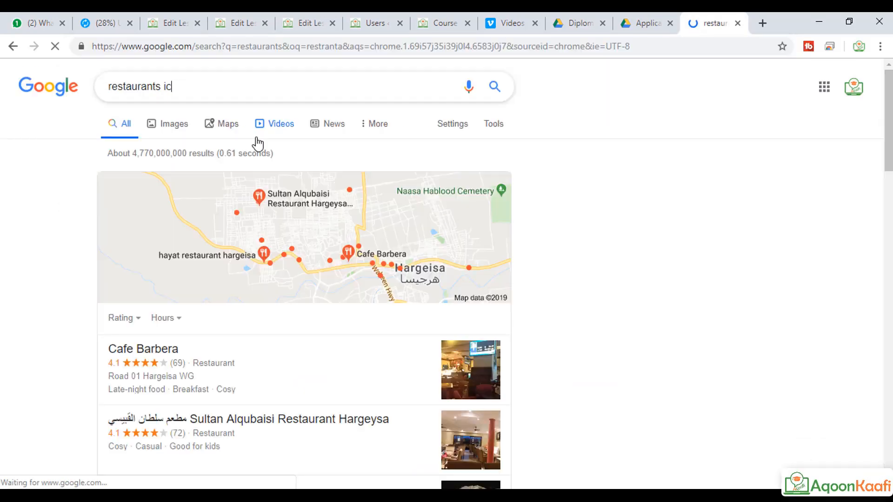
type("on")
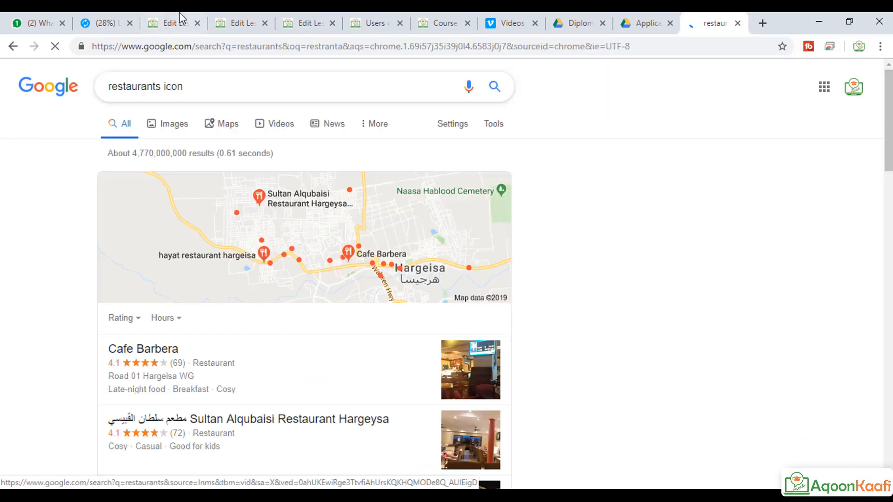
left_click(219, 86)
key("Return")
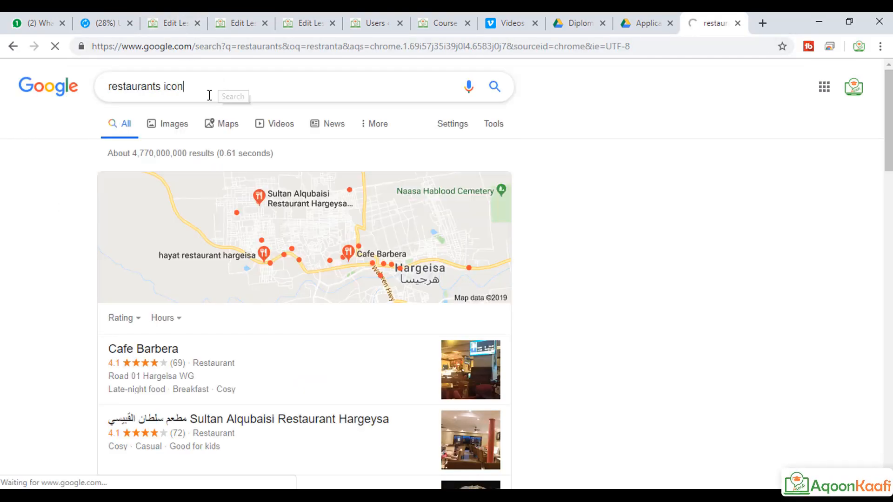
left_click(181, 120)
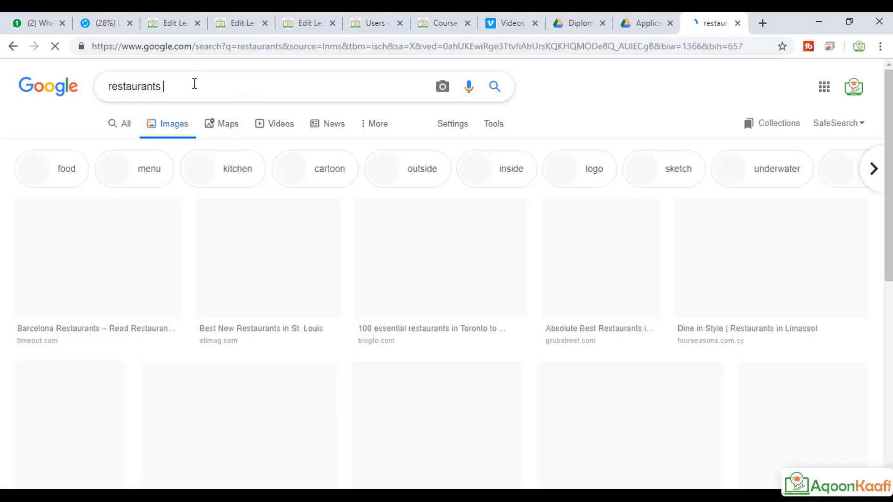
type("icon")
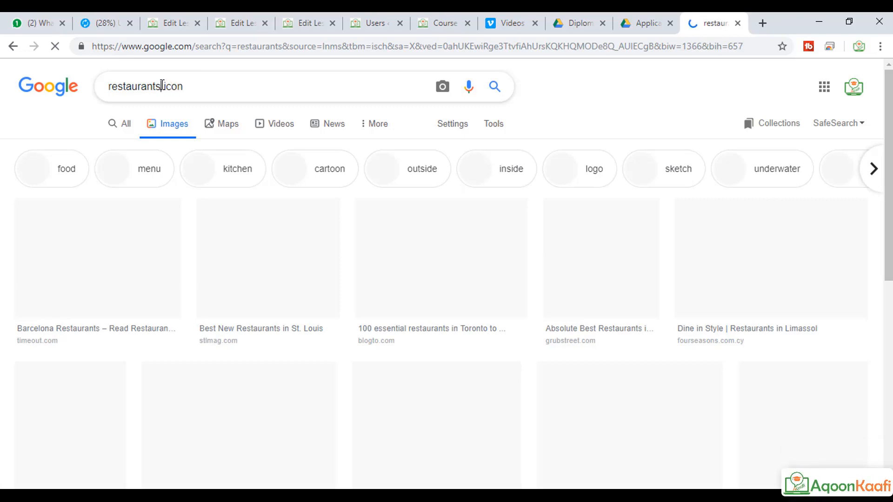
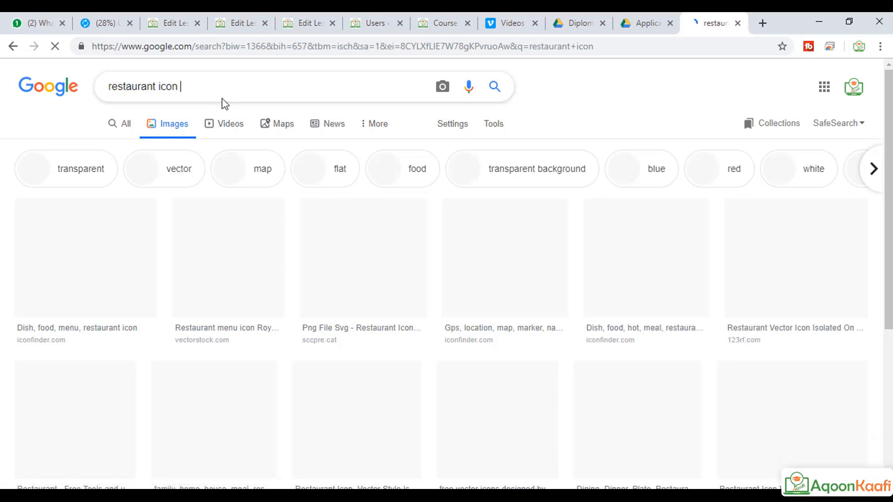
Step: Add 'png' to the 'restaurant icon' query and scroll through the transparent icon results
type("png")
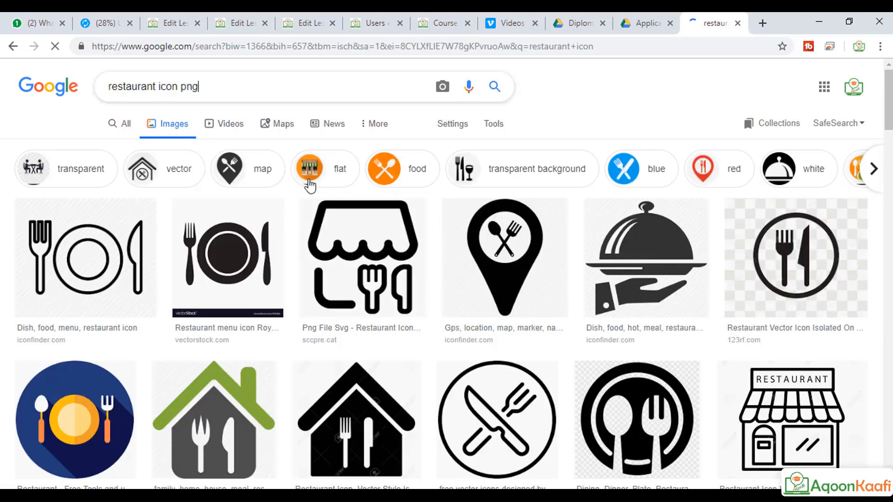
scroll(349, 239, "down", 5)
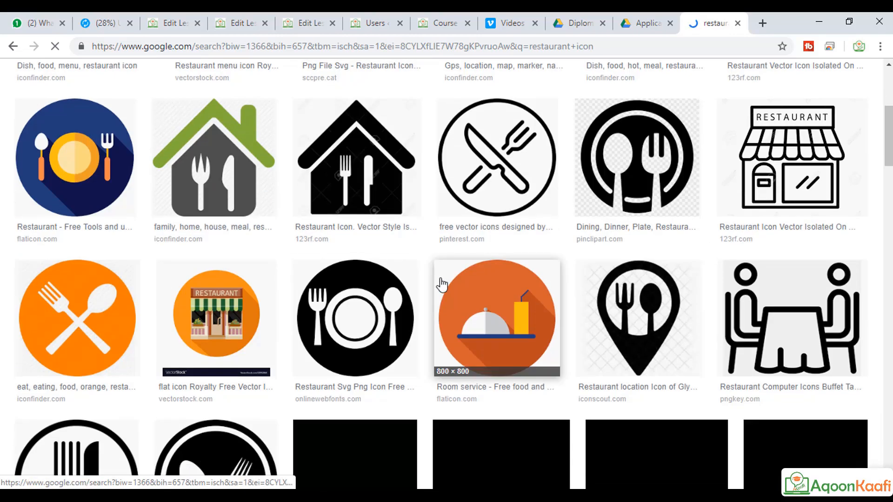
scroll(441, 285, "down", 5)
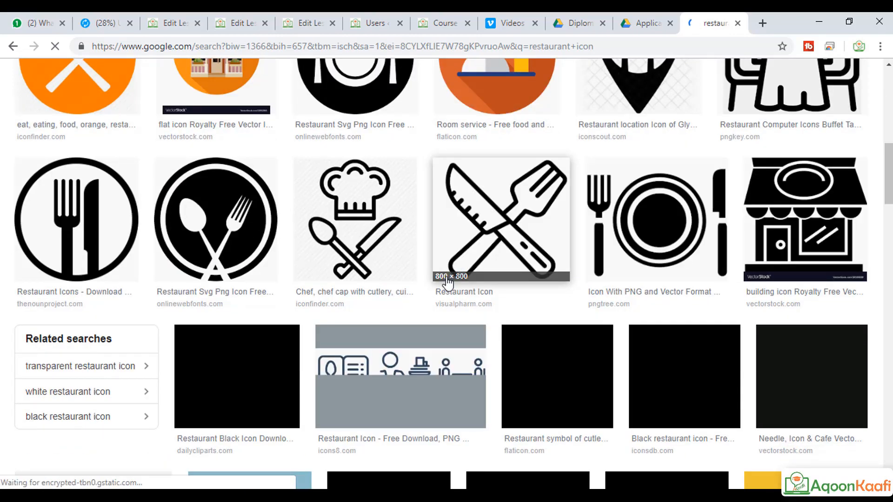
scroll(447, 283, "down", 10)
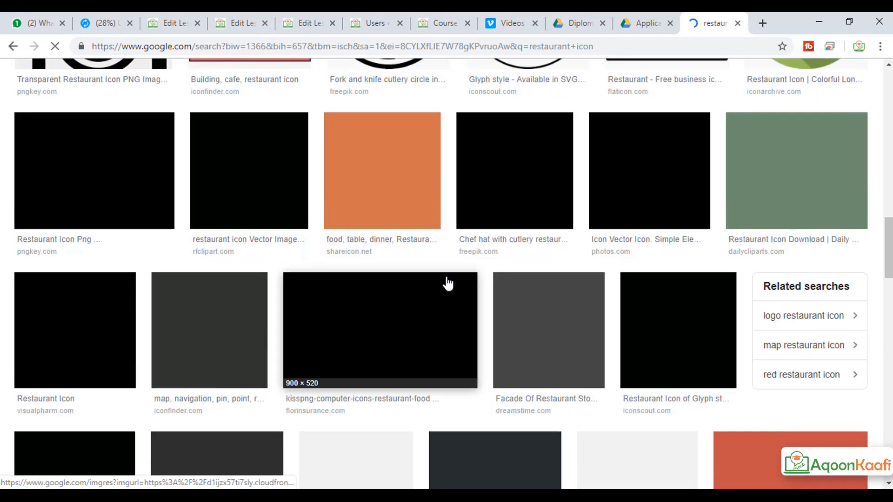
scroll(450, 284, "down", 4)
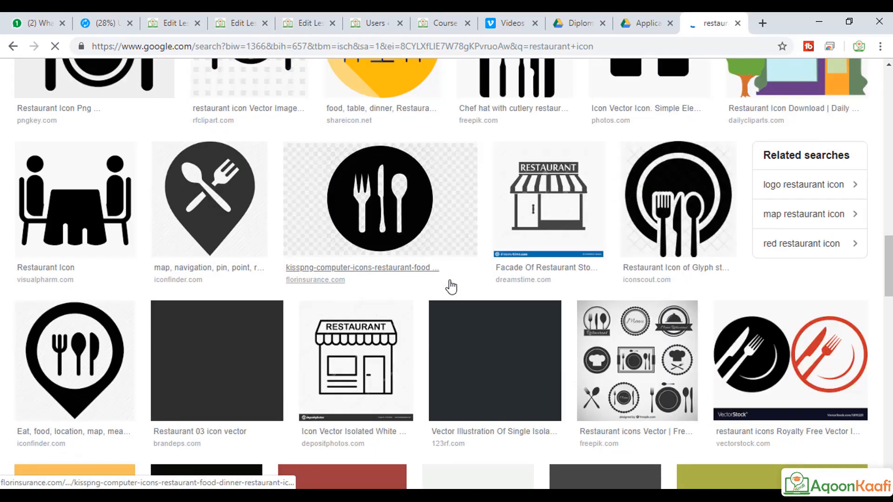
scroll(451, 285, "down", 5)
scroll(450, 286, "down", 3)
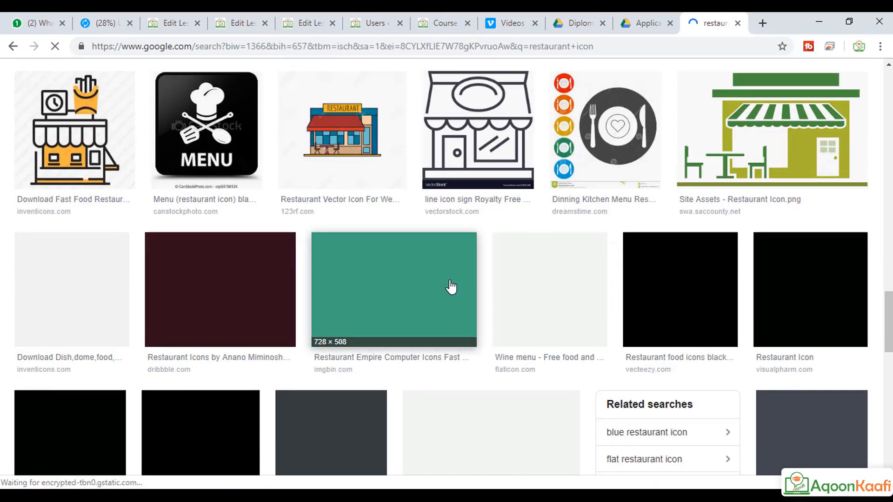
scroll(450, 286, "down", 15)
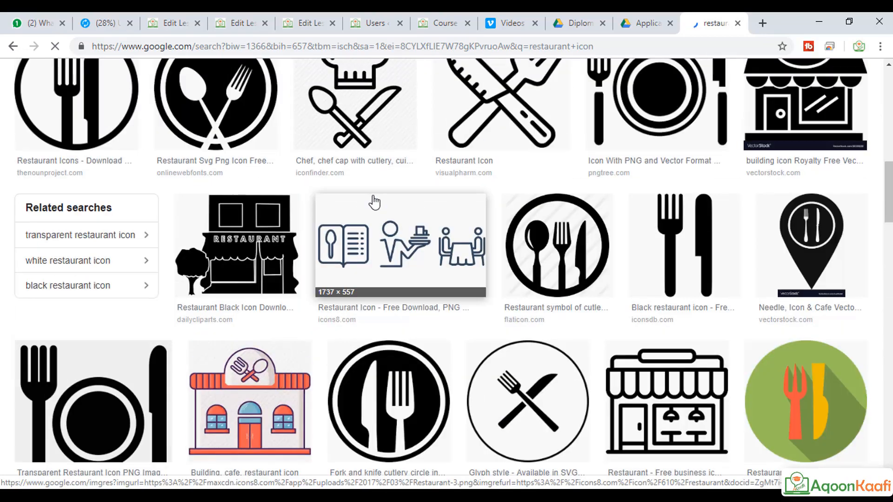
scroll(369, 177, "up", 3)
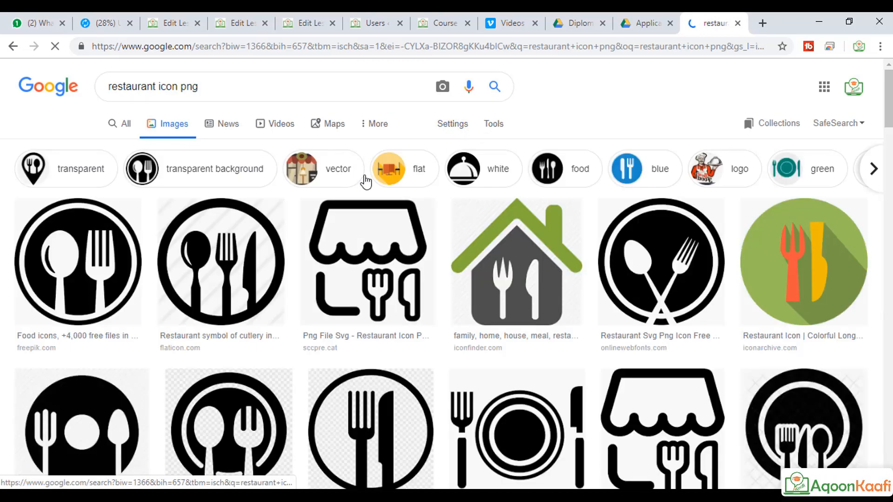
scroll(365, 181, "down", 10)
scroll(366, 181, "down", 4)
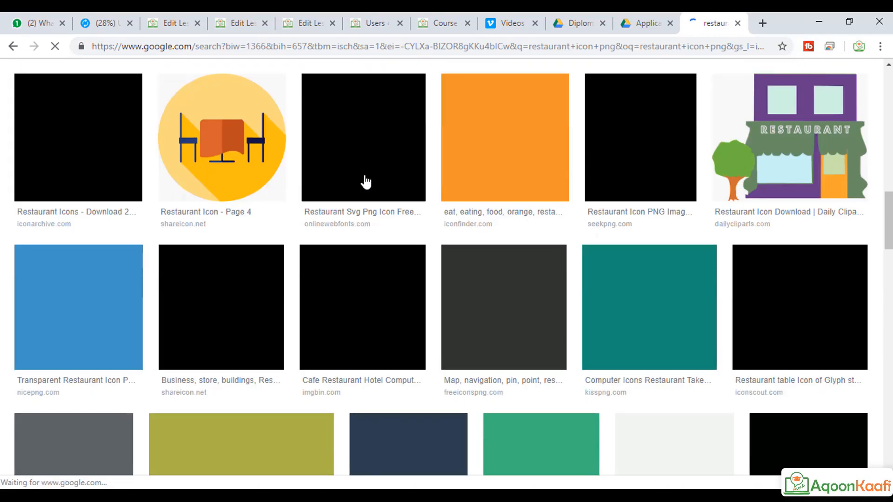
scroll(365, 181, "down", 2)
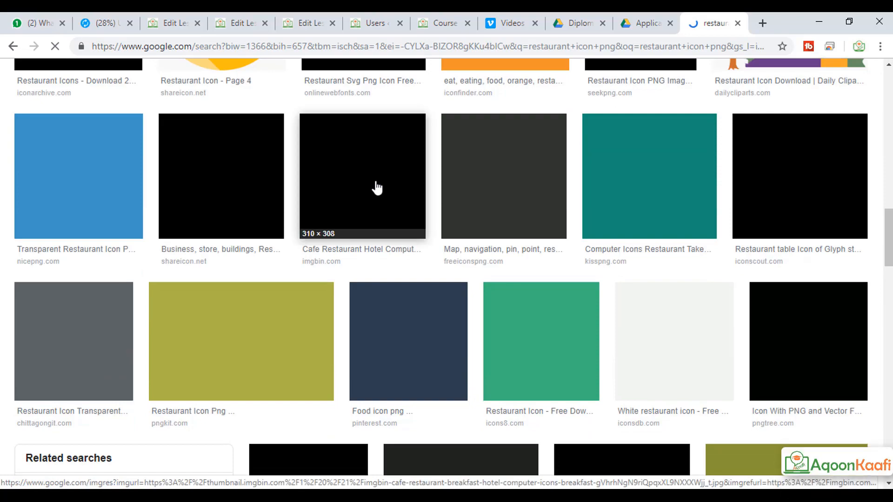
scroll(376, 184, "down", 12)
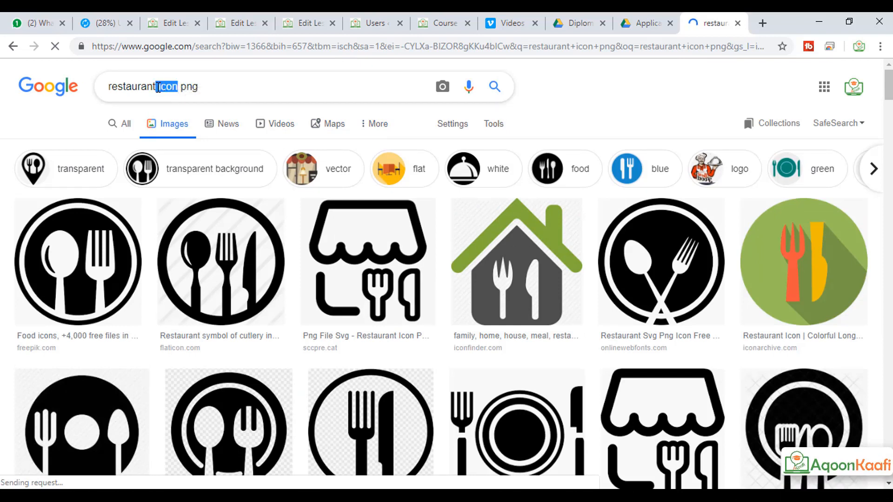
Step: Search 'restaurant logo png' and open a larger preview of the chef logo
type("logo")
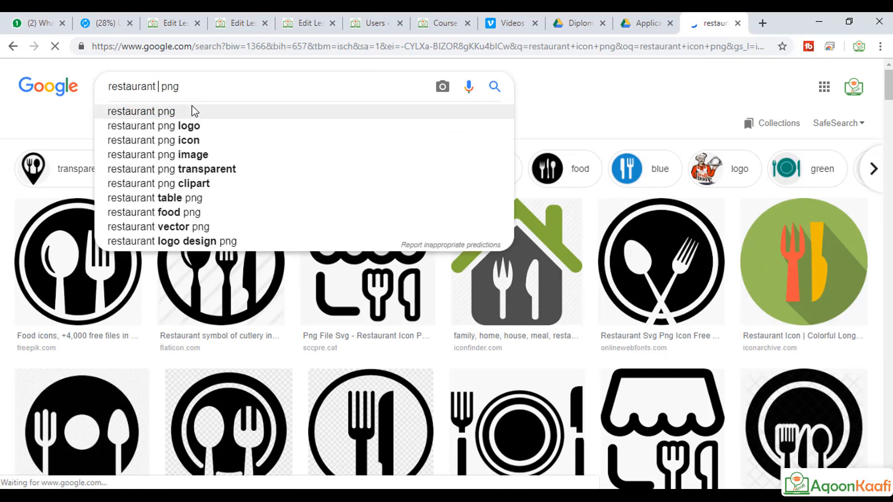
left_click(192, 111)
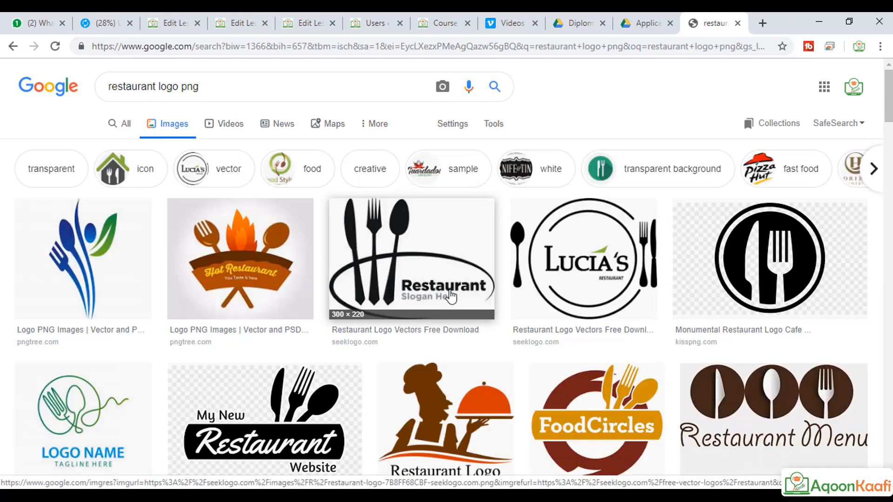
scroll(485, 301, "down", 2)
left_click(461, 310)
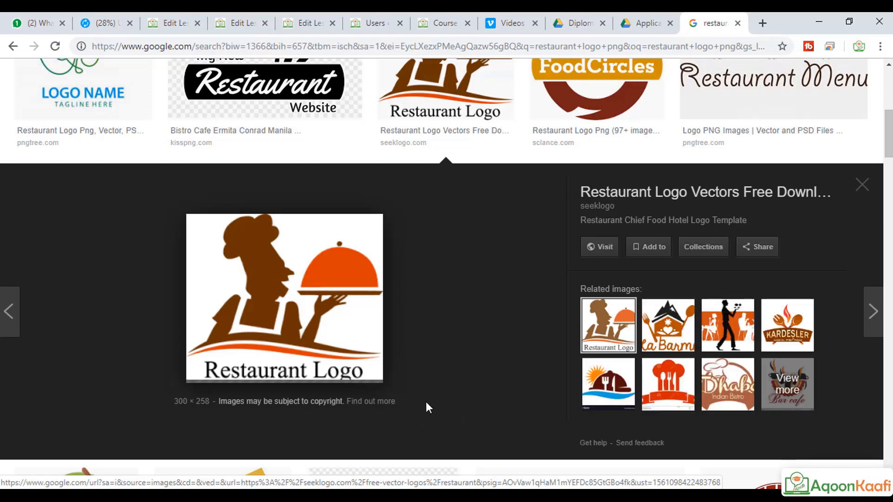
Step: Save the chef logo image to the Desktop as a PNG named gggg
scroll(436, 391, "up", 6)
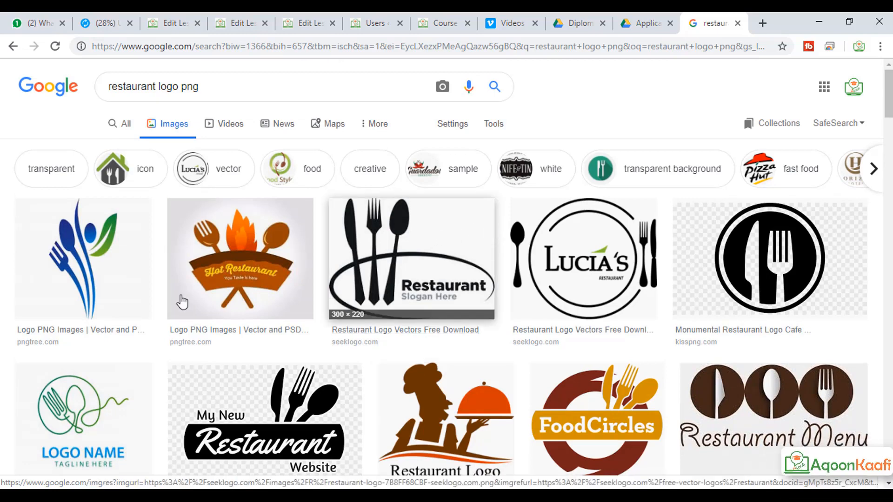
scroll(660, 360, "down", 4)
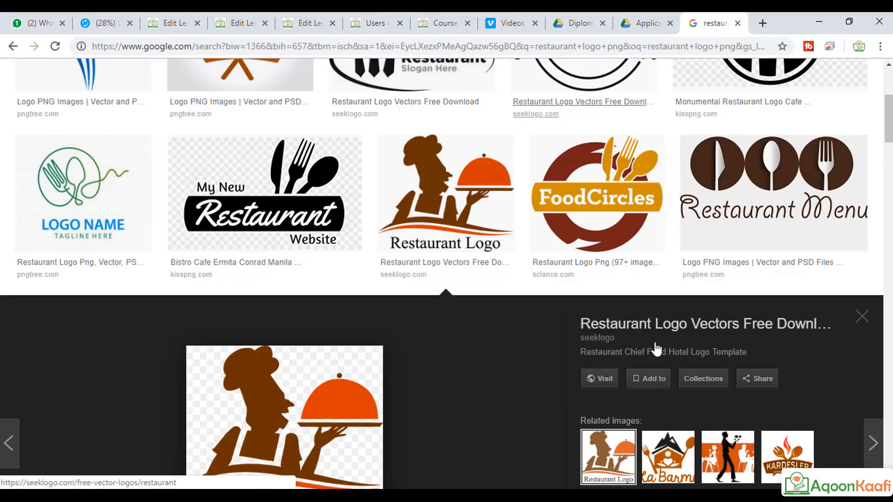
scroll(494, 363, "down", 2)
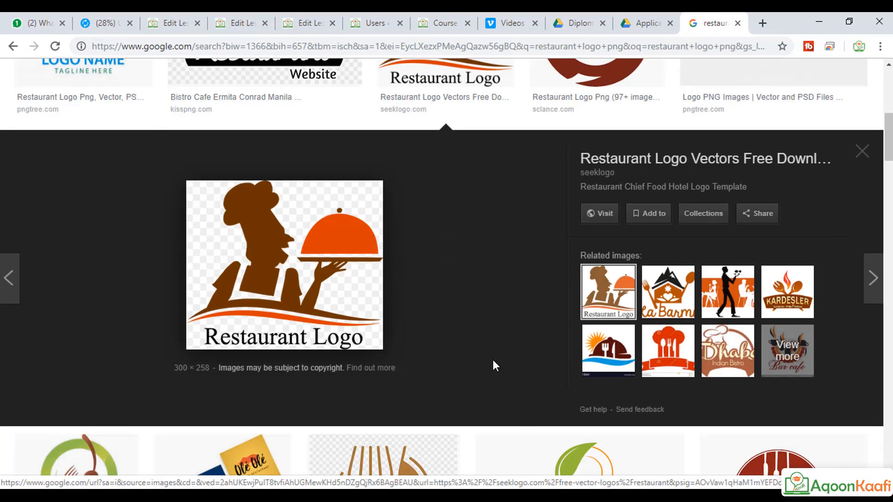
right_click(288, 236)
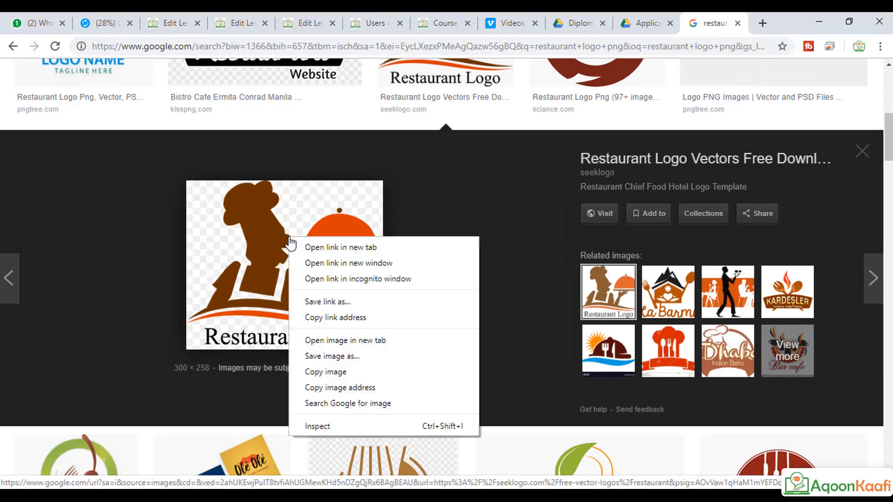
left_click(364, 360)
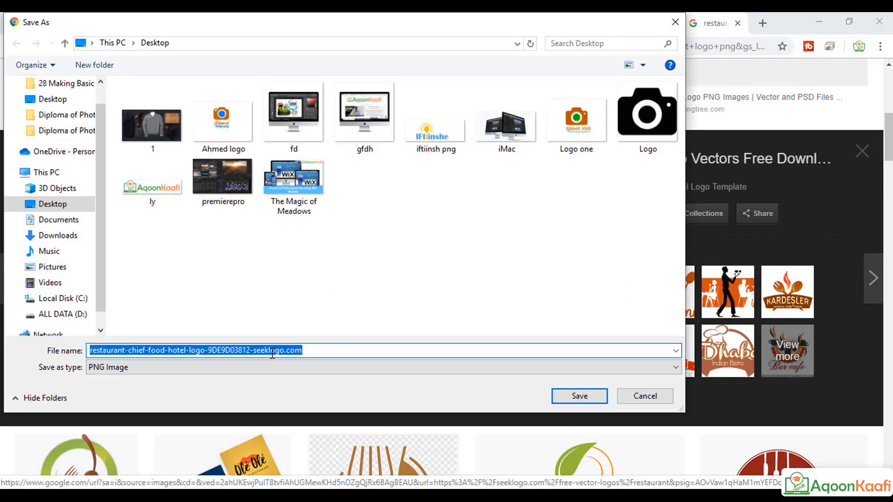
type("gggg")
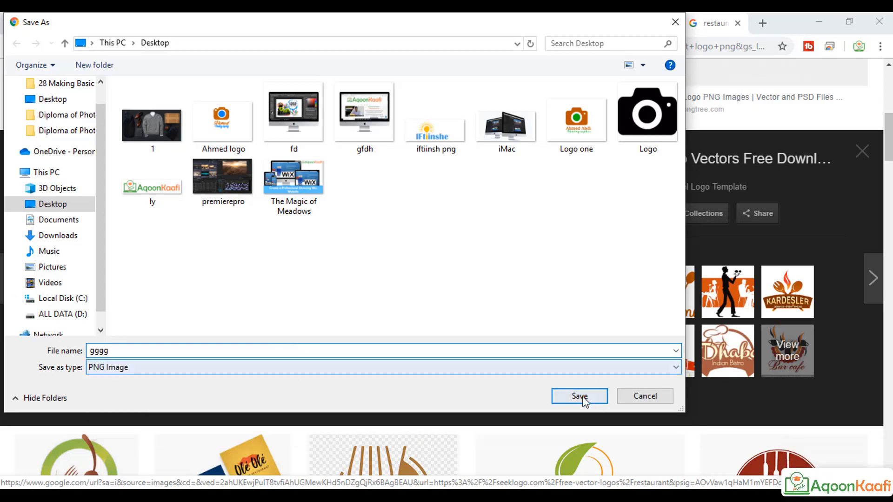
left_click(582, 397)
Step: Place the gggg logo from the Desktop into the poster, right of the centre
key("alt+Tab")
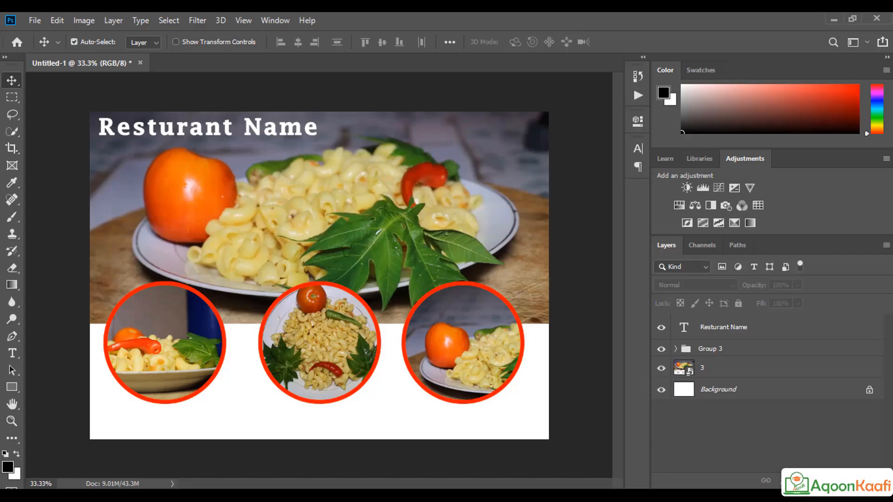
left_click(35, 20)
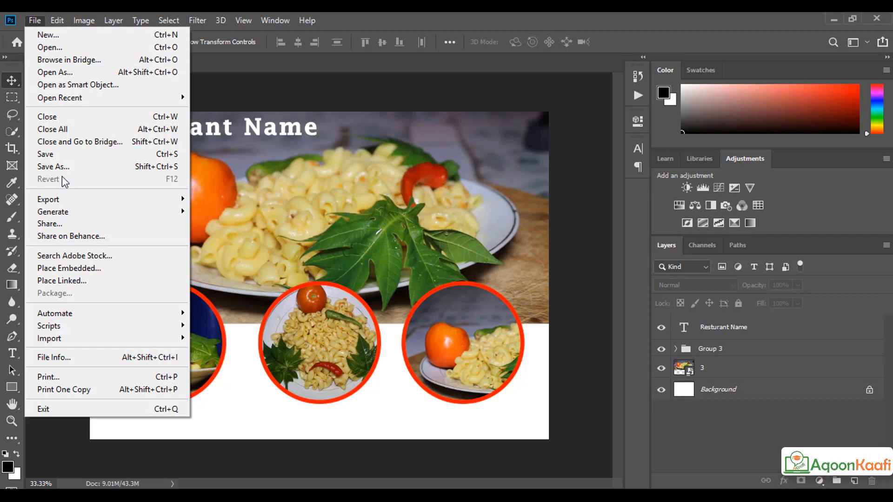
left_click(69, 268)
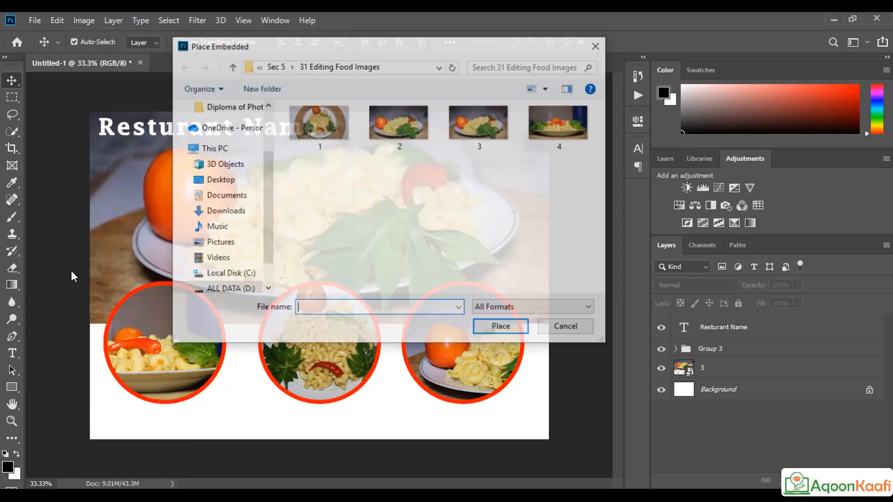
left_click(225, 200)
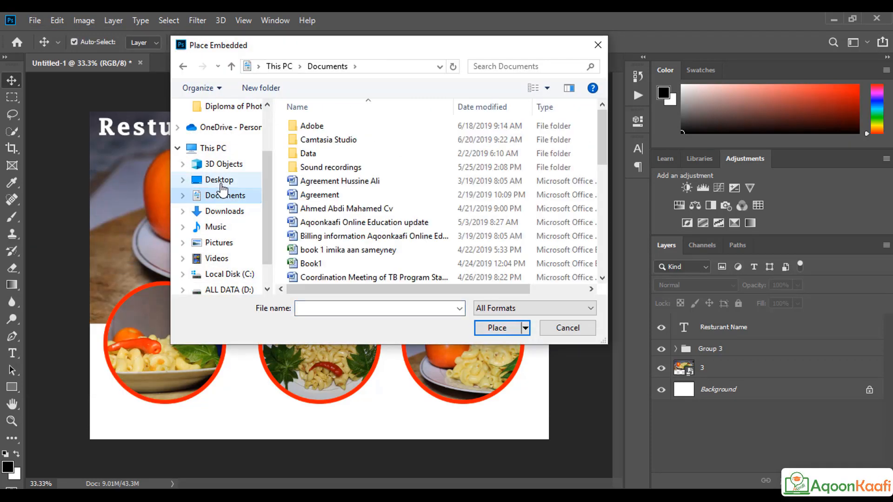
left_click(219, 179)
scroll(449, 198, "down", 10)
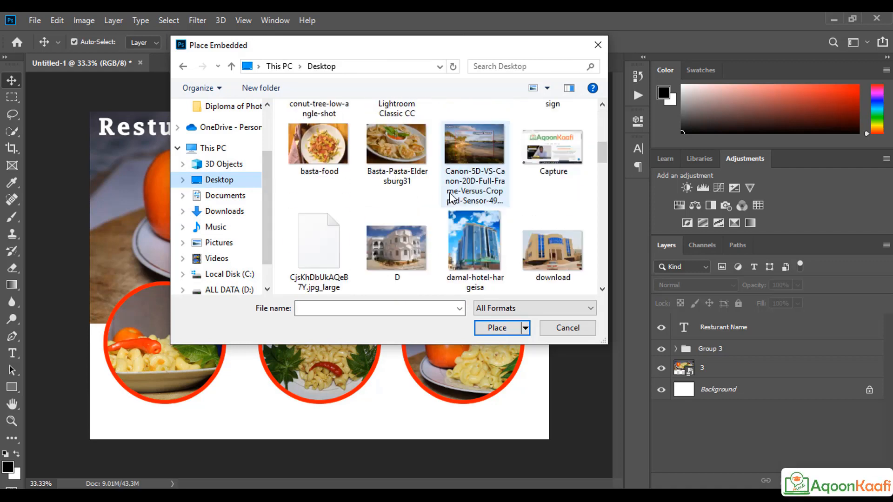
scroll(450, 198, "down", 1)
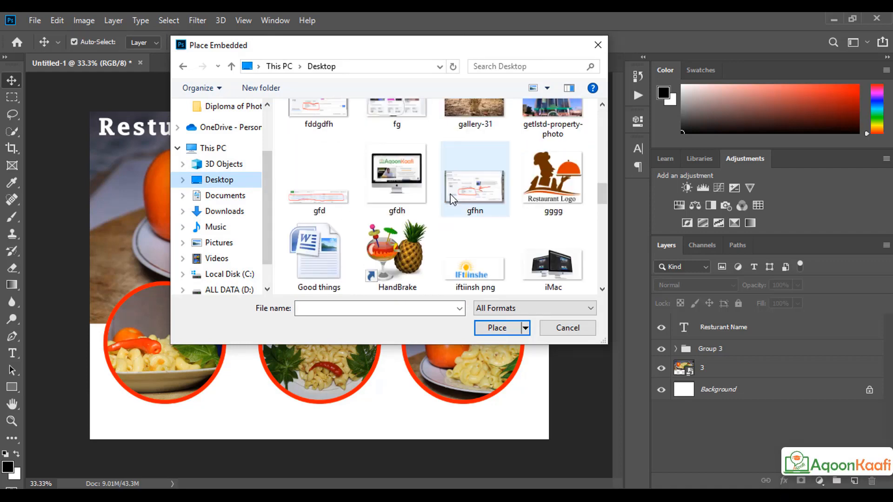
left_click(555, 198)
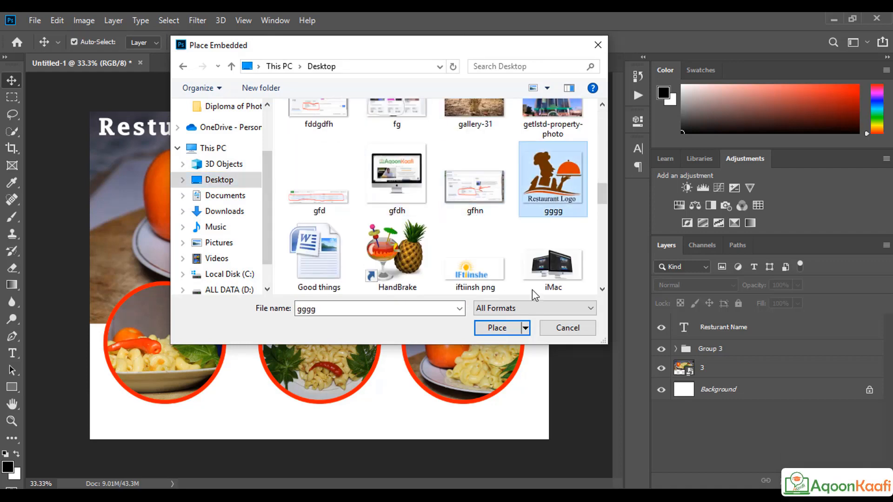
left_click(512, 328)
left_click_drag(289, 270, 392, 261)
left_click(500, 42)
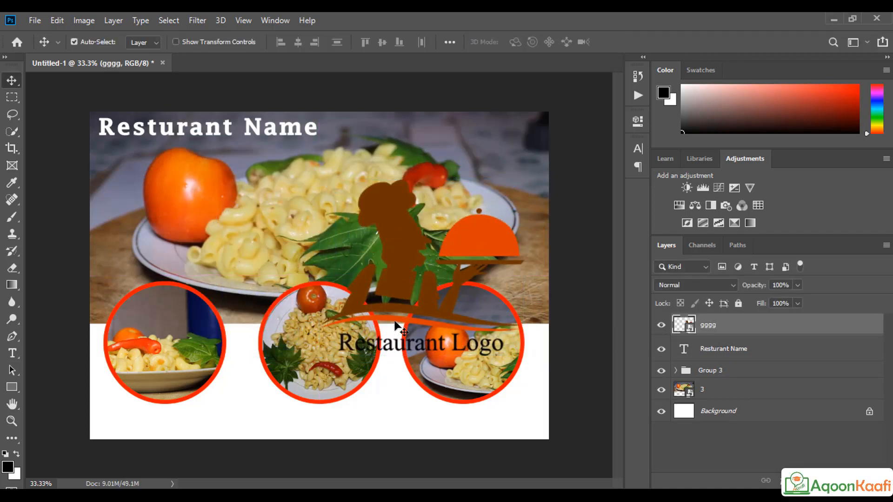
Step: Scale the chef logo to about 20.74% and move it into the bottom-right corner
key("ctrl+t")
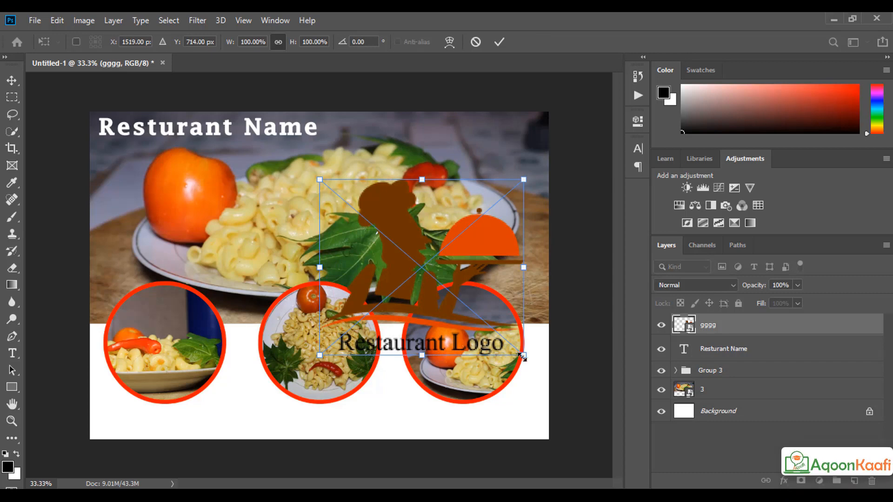
left_click_drag(523, 353, 518, 413)
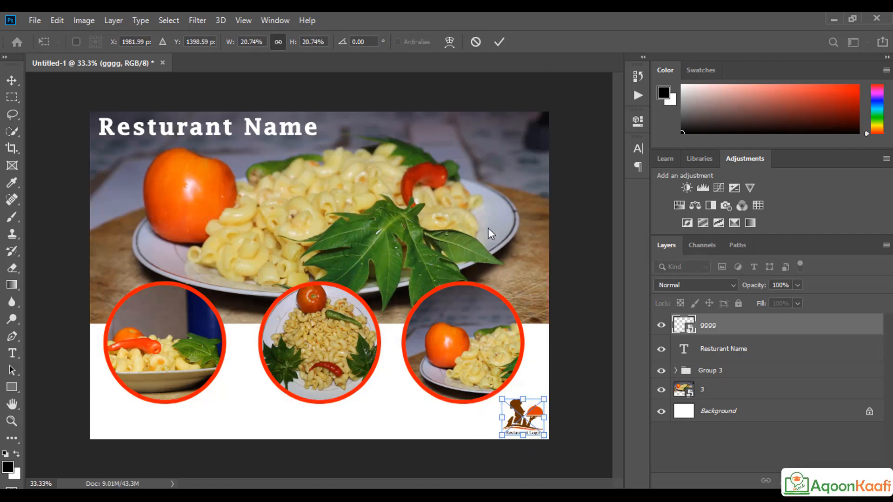
left_click(499, 42)
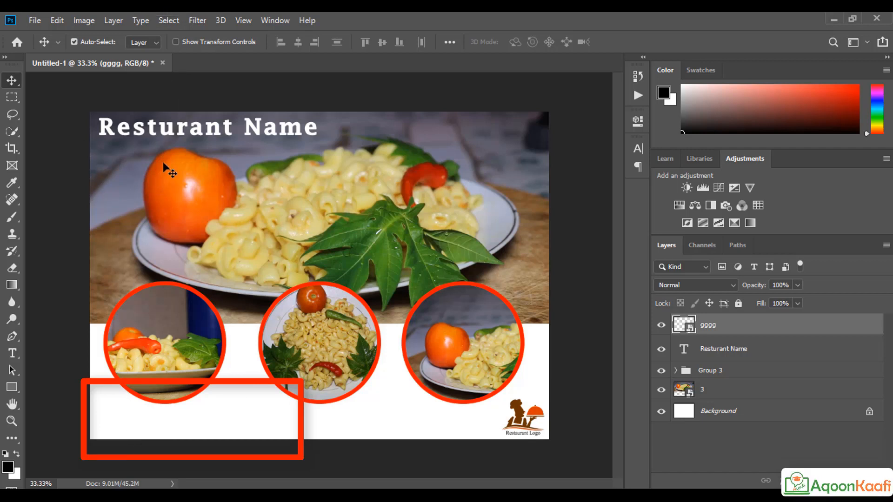
Step: Duplicate the Resturant Name title and drag the copy near the poster's bottom
left_click(174, 133)
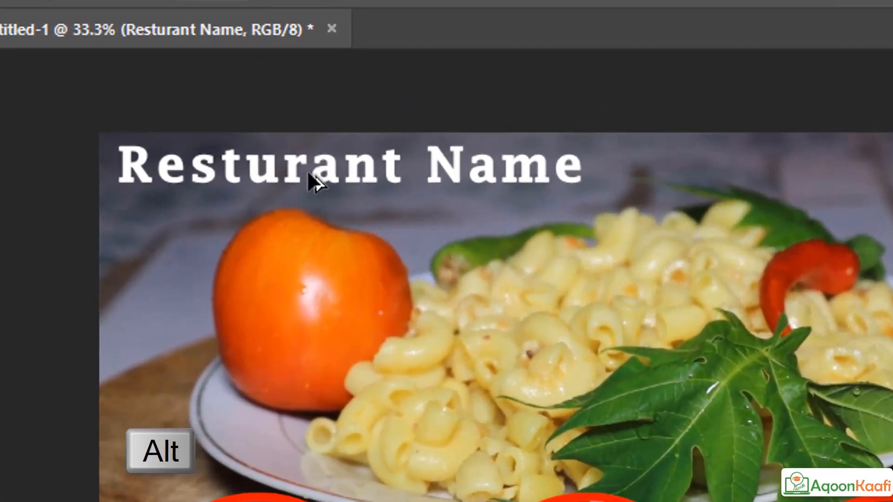
left_click_drag(314, 174, 392, 501)
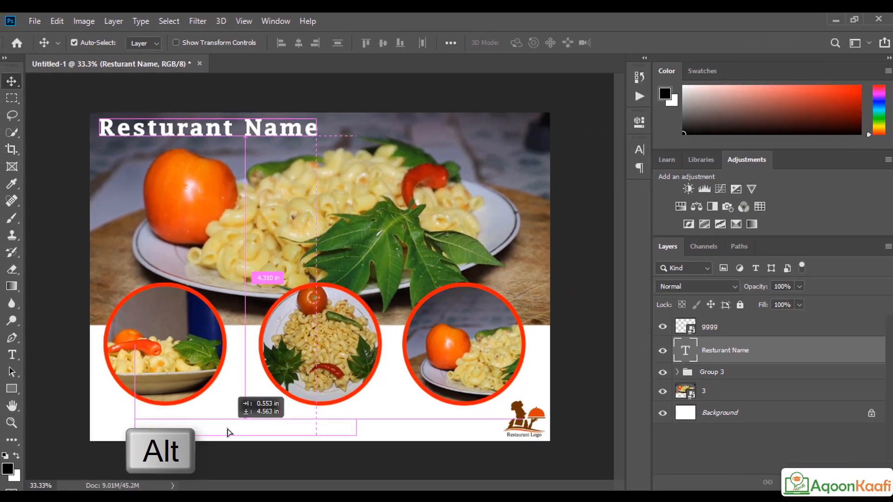
left_click_drag(227, 432, 229, 429)
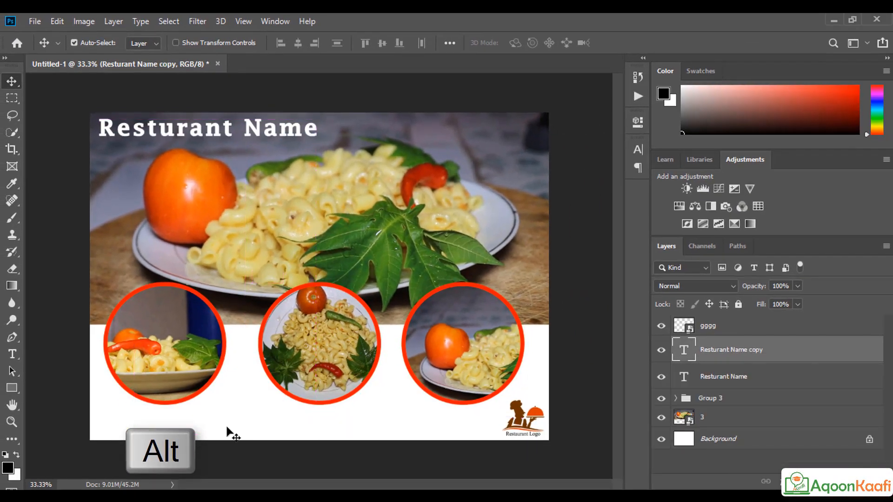
Step: Colour the copied title's text bright blue (3494ff)
double_click(229, 429)
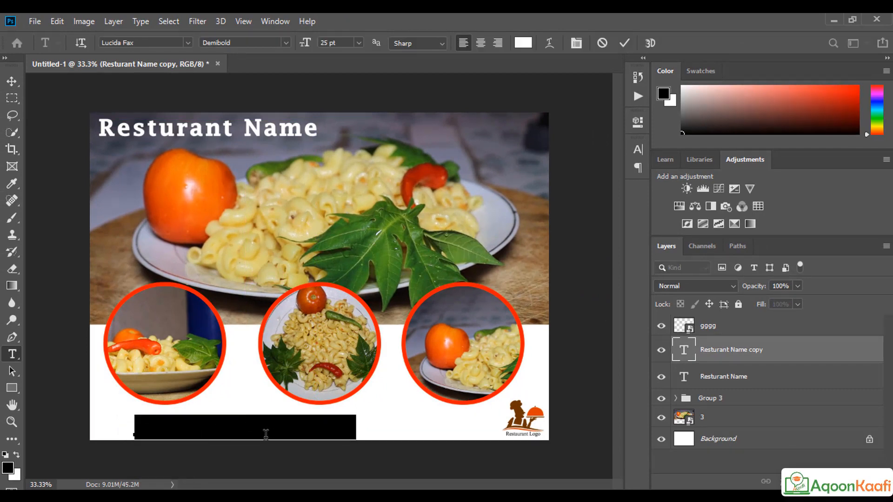
left_click(522, 43)
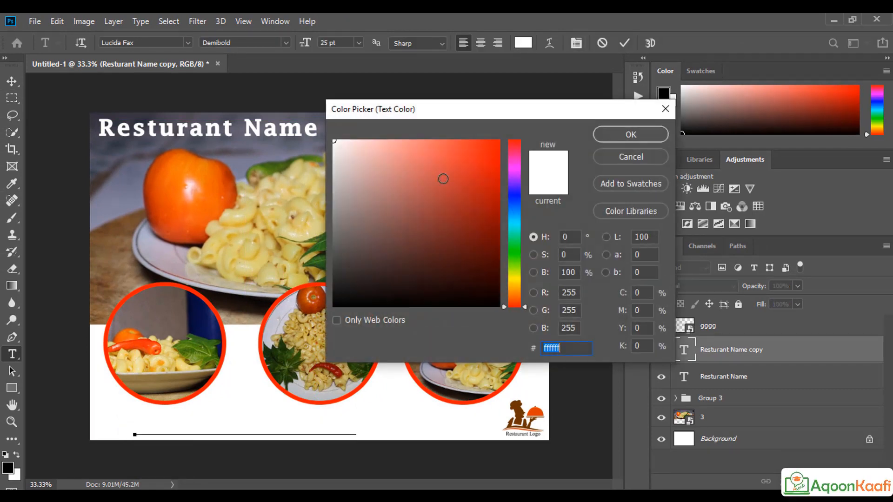
left_click(515, 209)
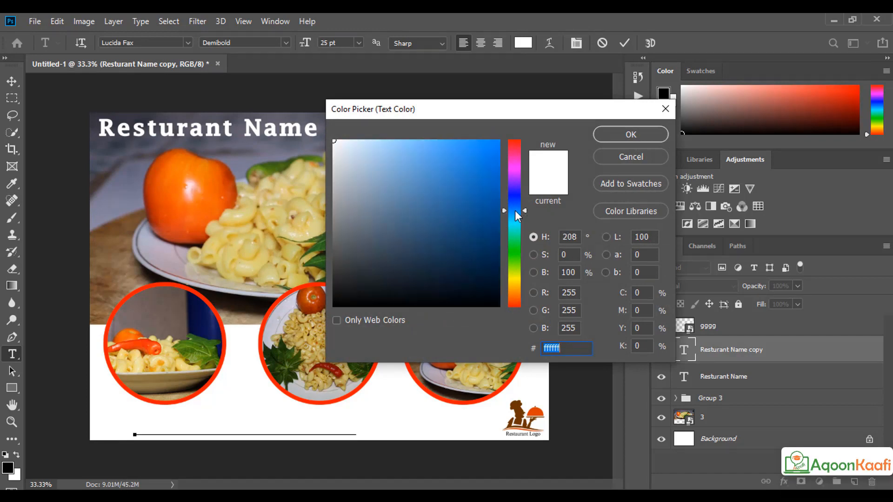
left_click(465, 140)
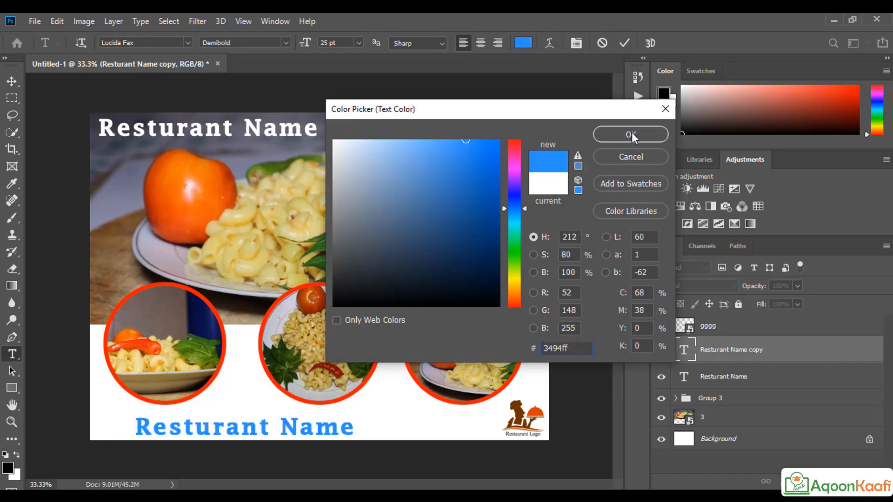
left_click(632, 134)
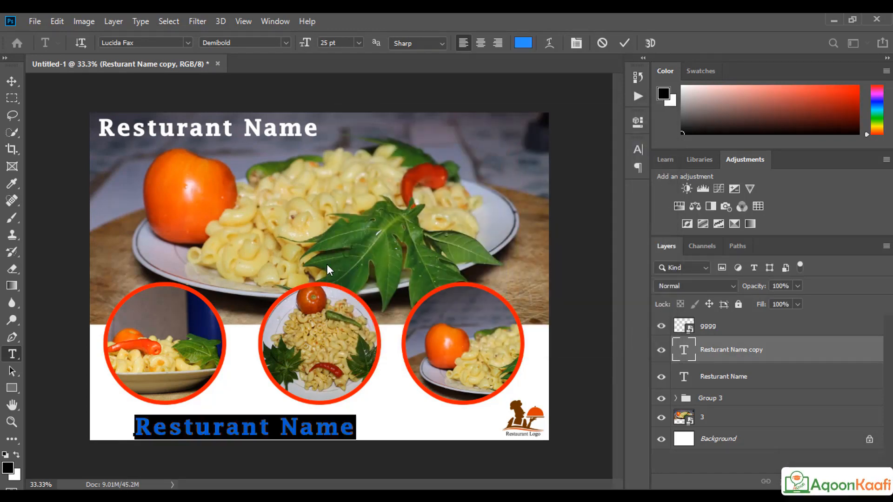
Step: Make the copy Italic at 17 pt and move it toward the bottom centre
left_click(287, 43)
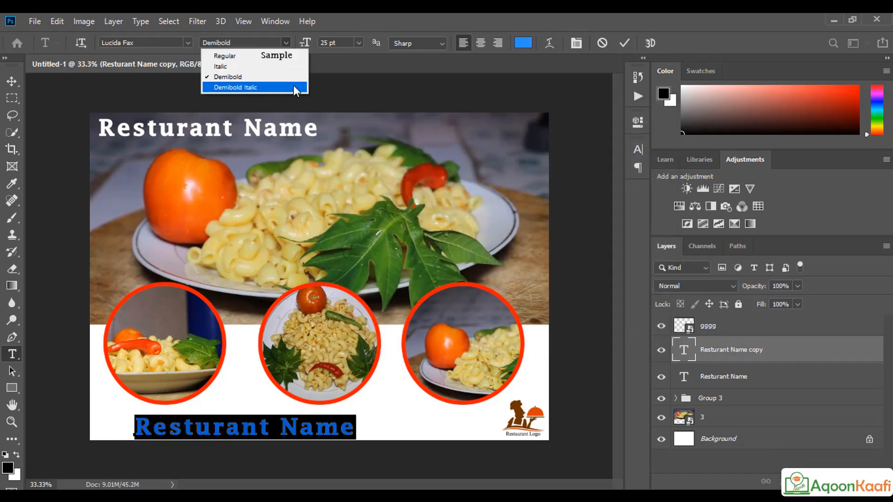
left_click(228, 57)
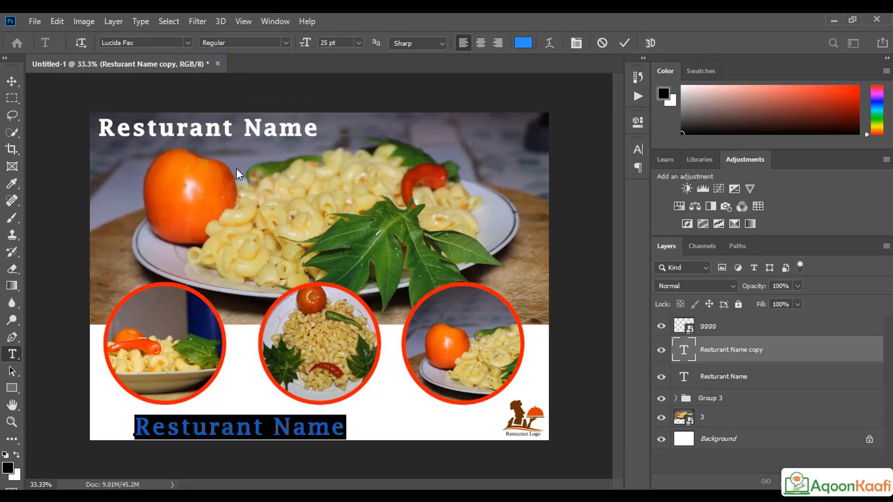
left_click(287, 42)
left_click(257, 66)
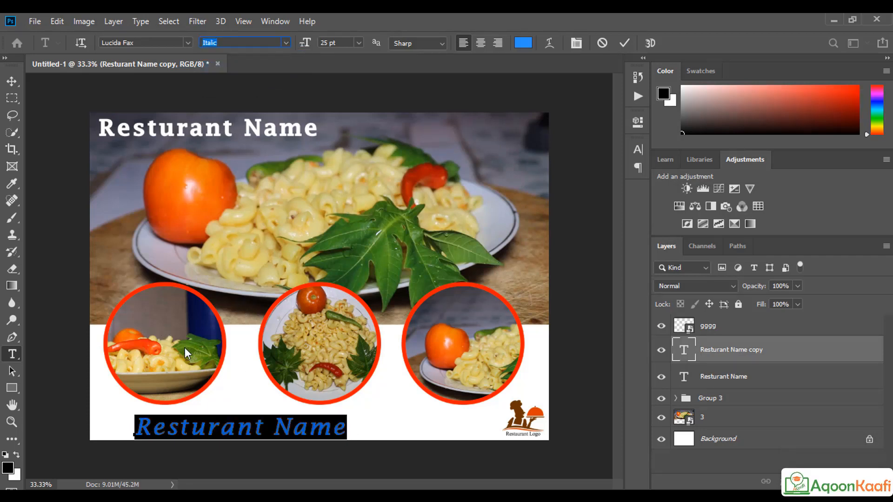
left_click_drag(306, 43, 303, 49)
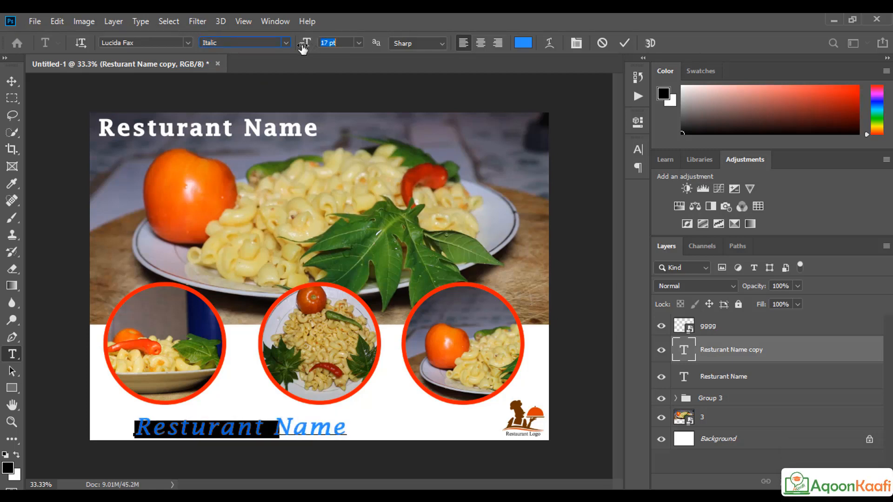
left_click(12, 81)
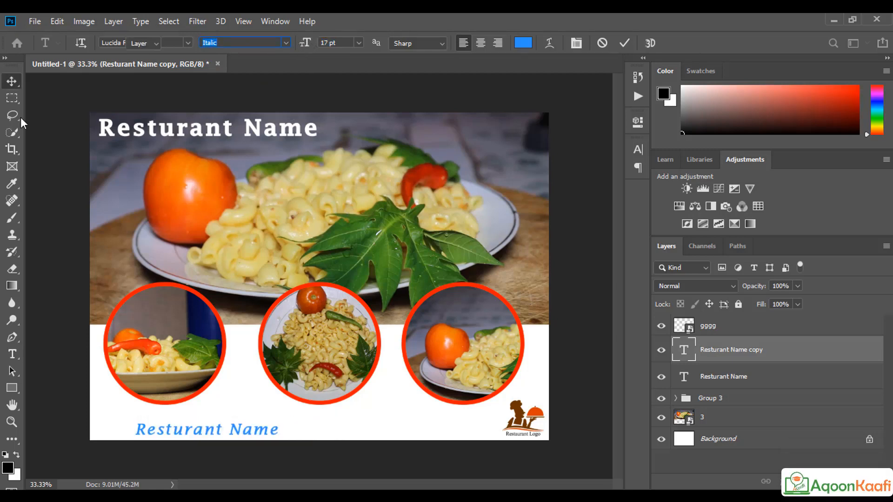
left_click_drag(184, 434, 222, 430)
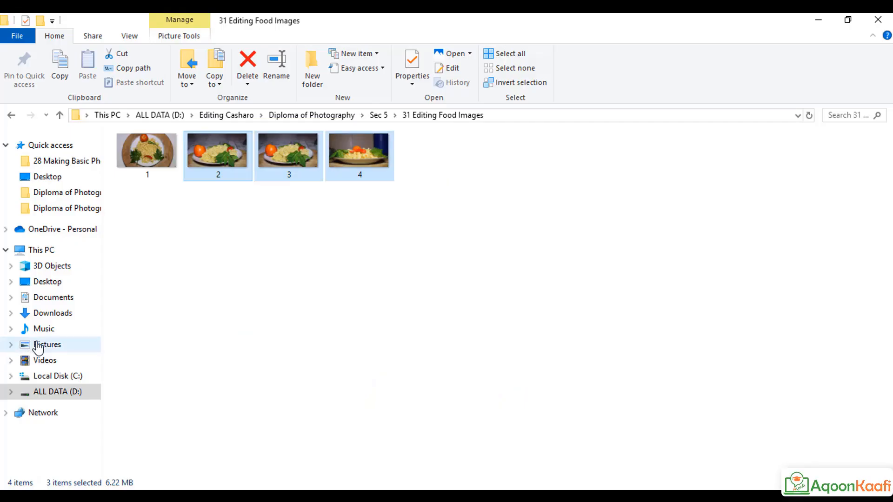
Step: Browse Pictures and Saved Pictures, then open the Desktop folder and scroll through its files
left_click(37, 344)
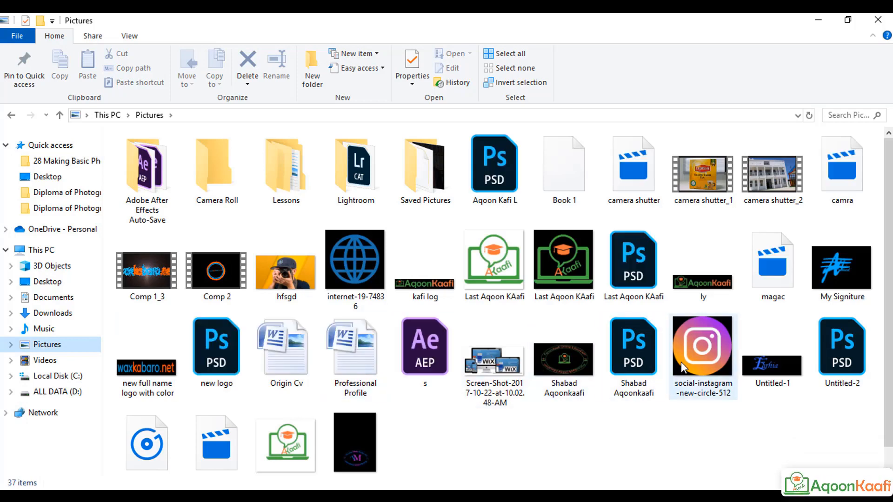
left_click(704, 357)
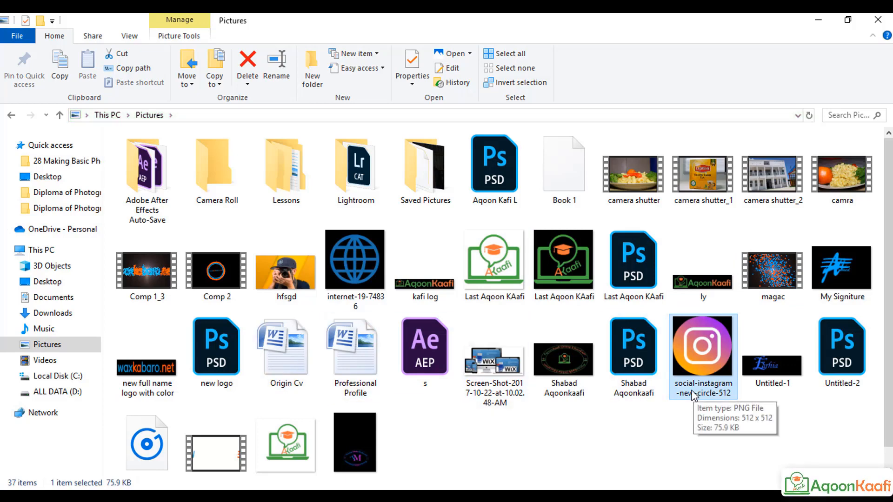
double_click(419, 205)
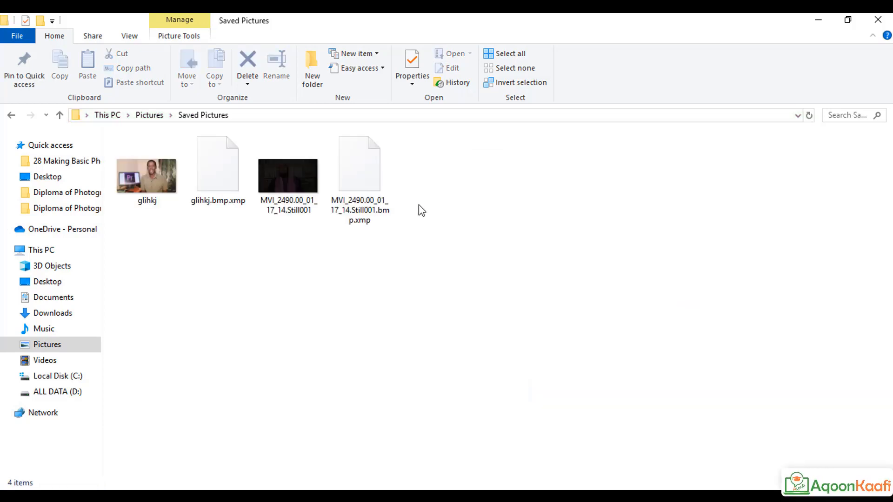
left_click(139, 117)
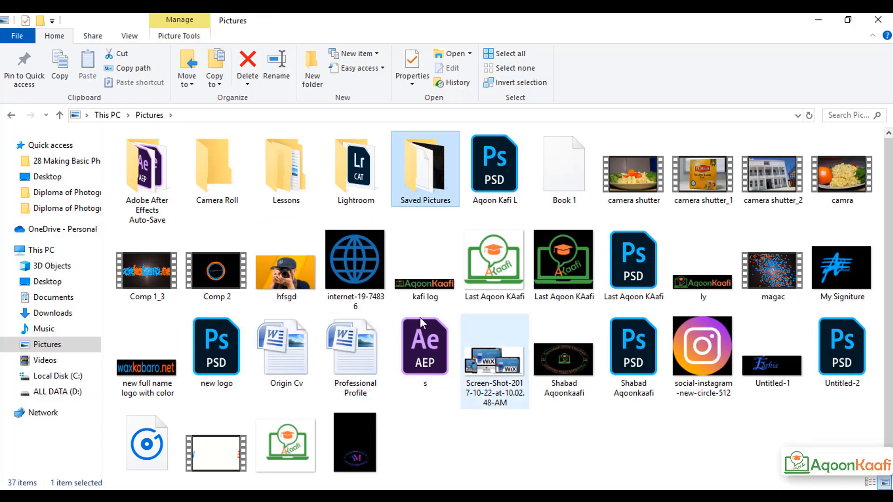
left_click(44, 282)
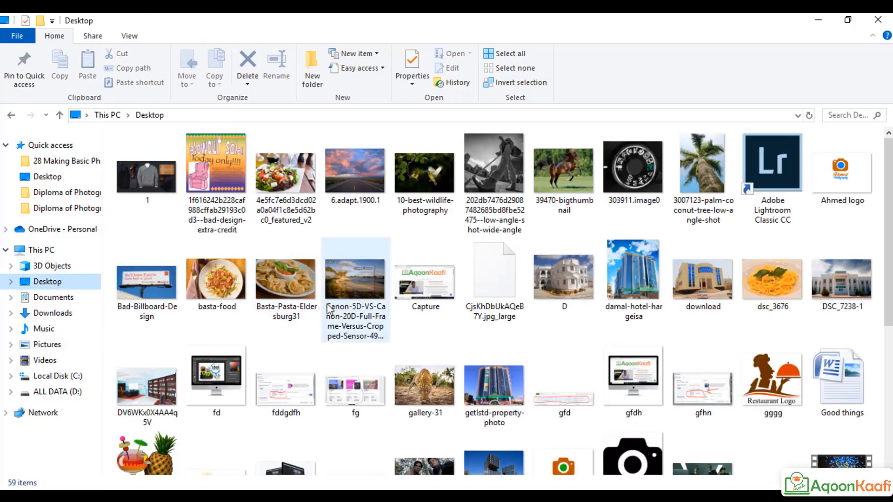
scroll(327, 303, "down", 3)
scroll(335, 306, "down", 2)
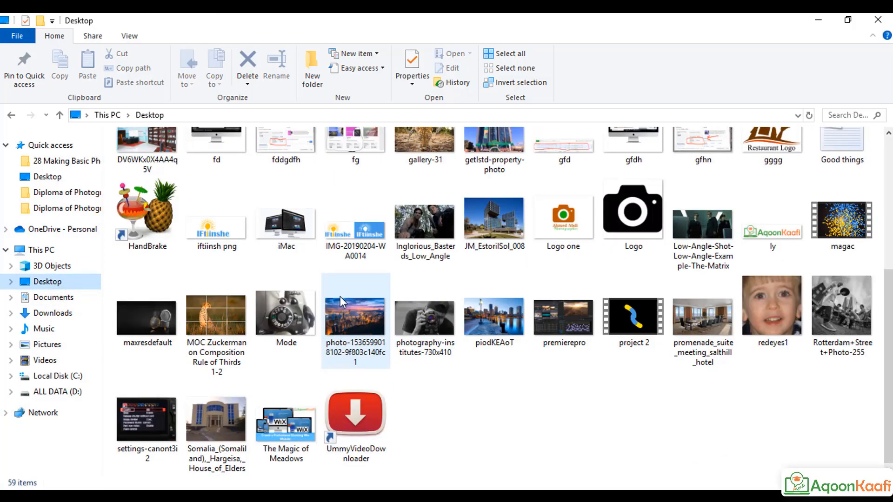
scroll(339, 297, "up", 5)
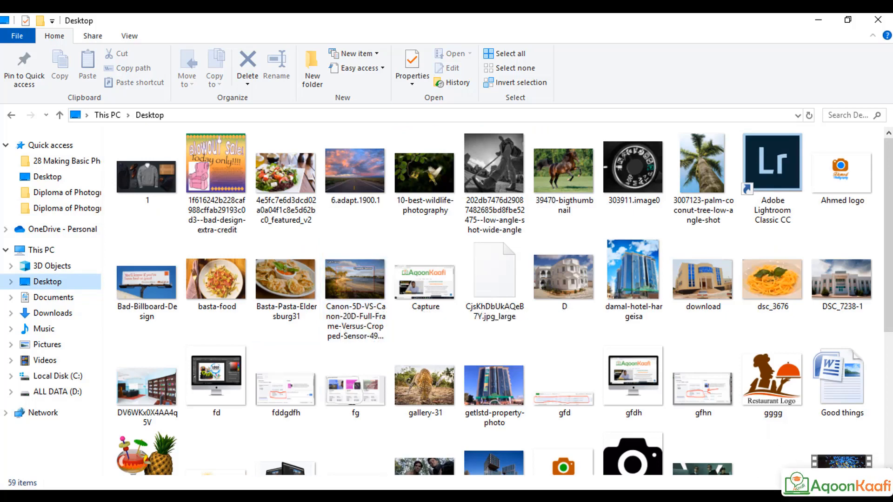
Step: Back in Google Images, edit the query and preview the blue round social media icons
key("alt+Tab")
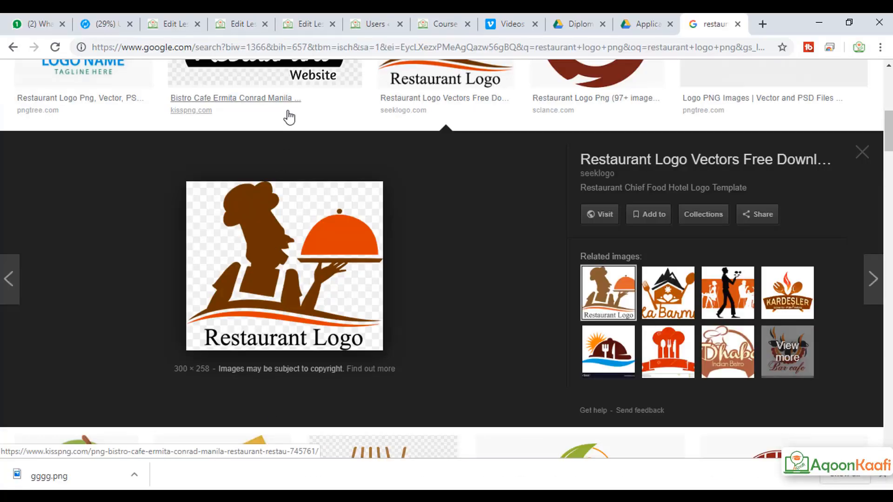
scroll(288, 116, "up", 6)
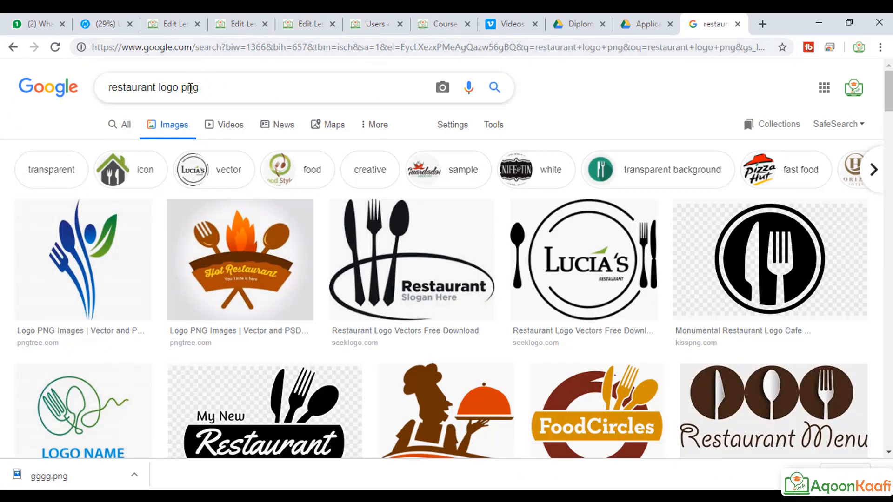
left_click_drag(199, 88, 126, 88)
left_click(173, 89)
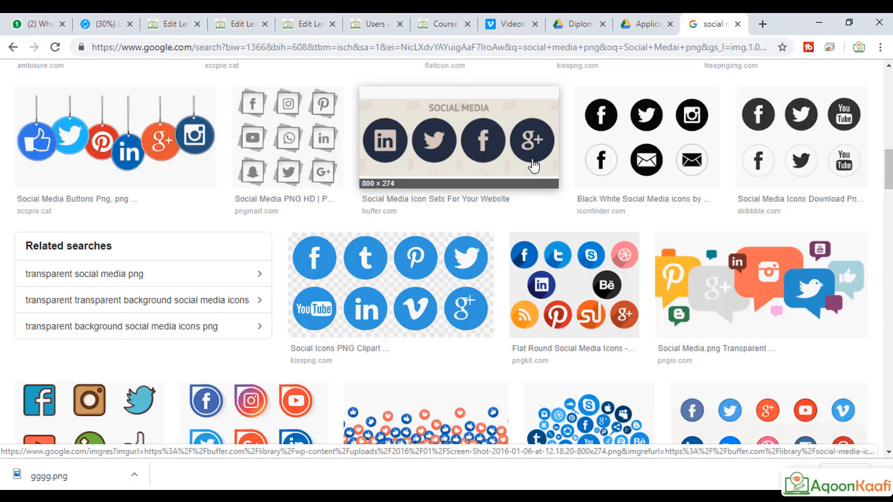
scroll(225, 149, "up", 15)
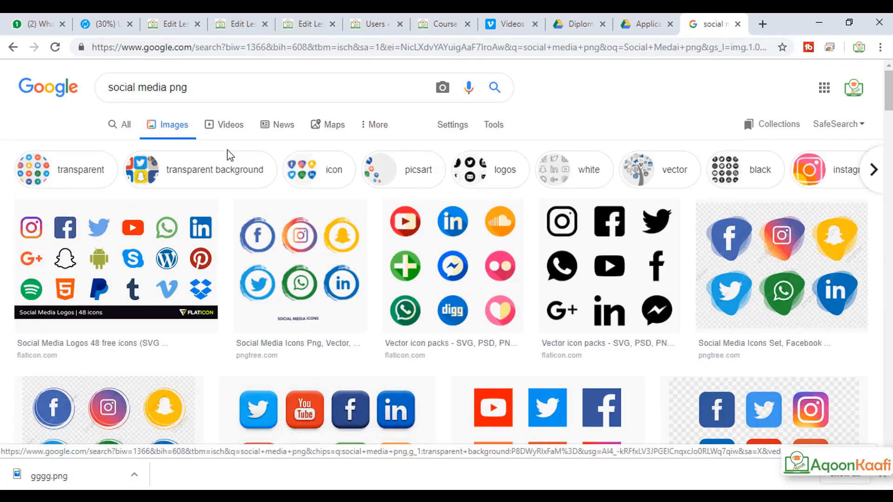
scroll(465, 278, "down", 10)
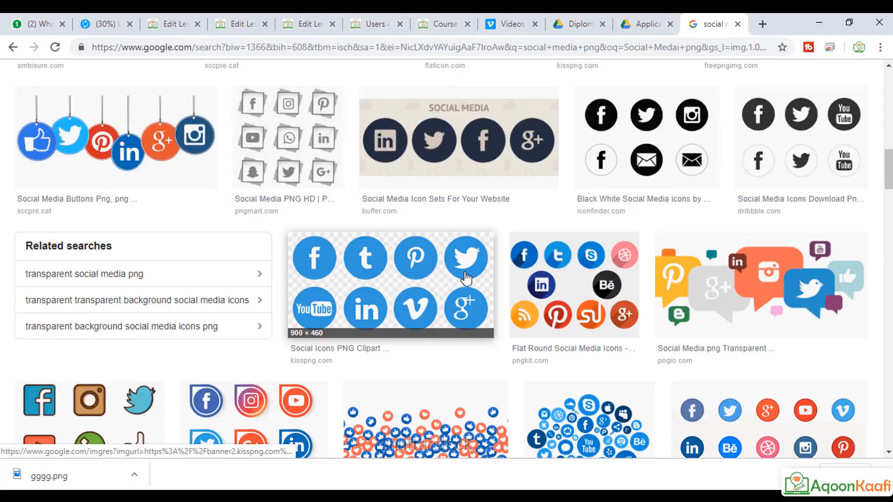
left_click(454, 292)
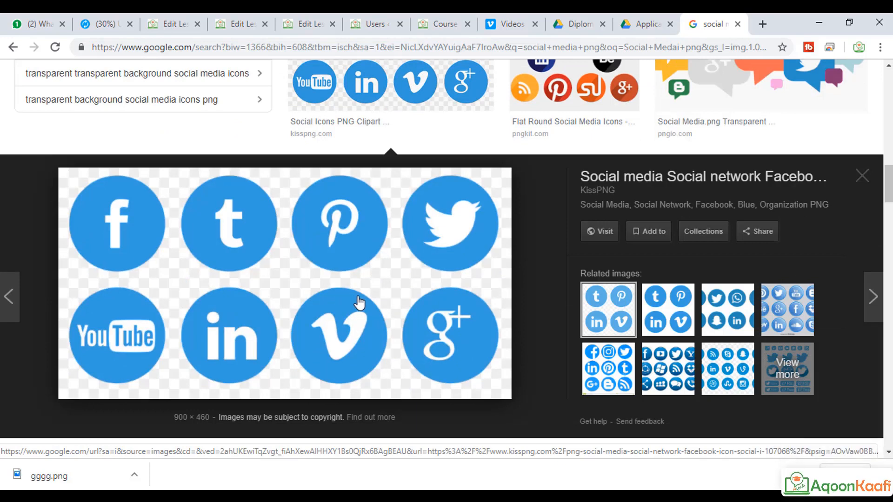
left_click(673, 324)
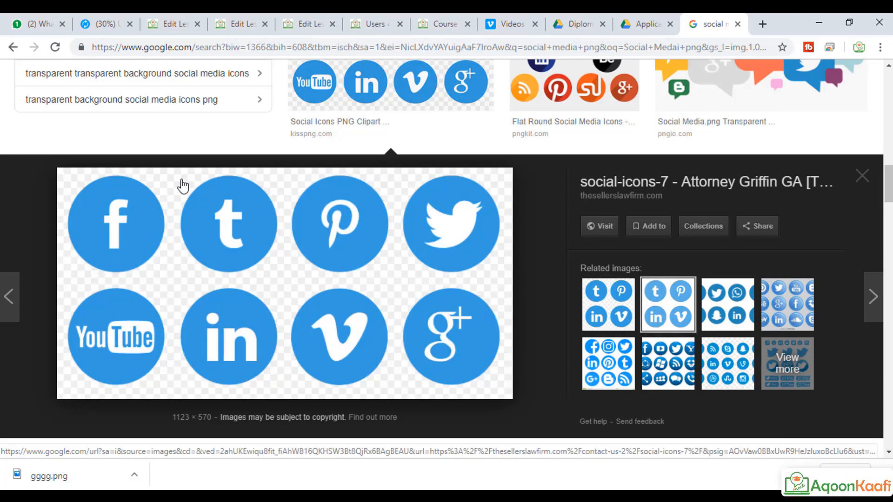
Step: Save the social icons image as social-icons-7 in the Pictures folder
right_click(322, 237)
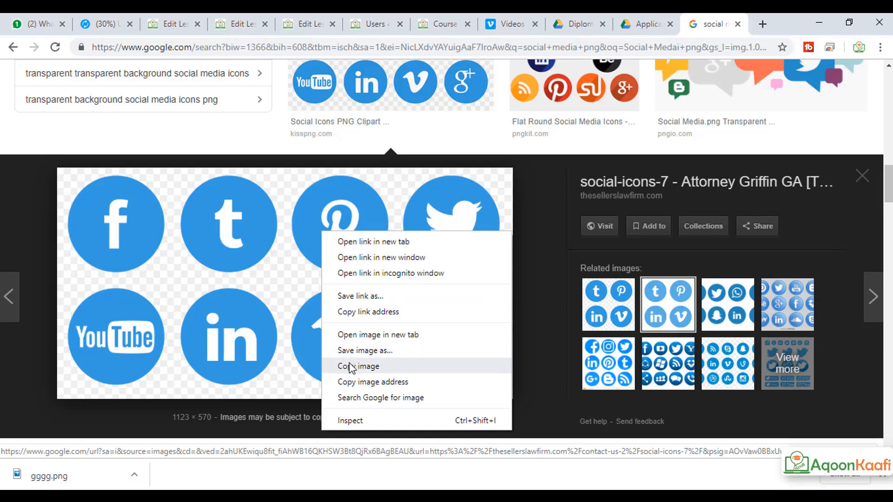
left_click(362, 349)
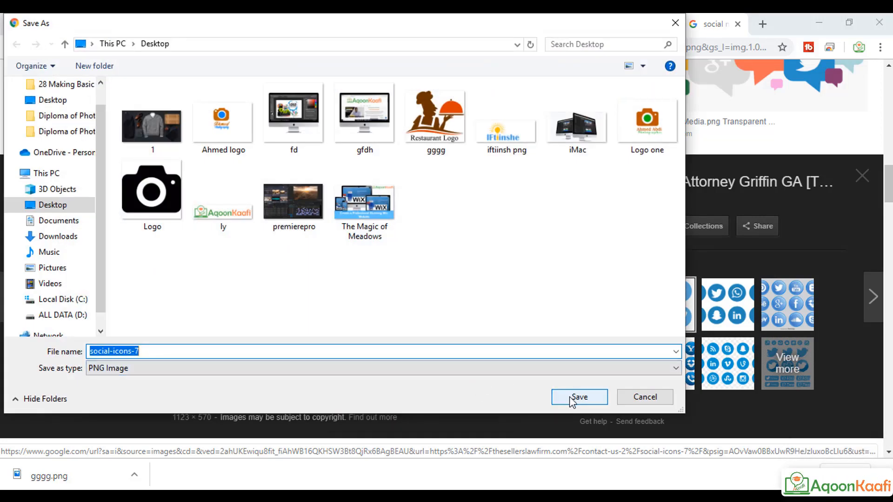
left_click(61, 269)
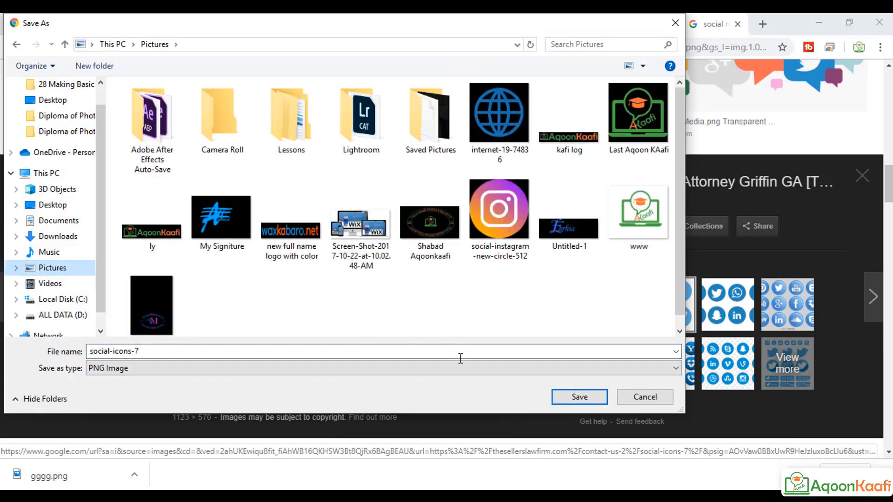
left_click(579, 397)
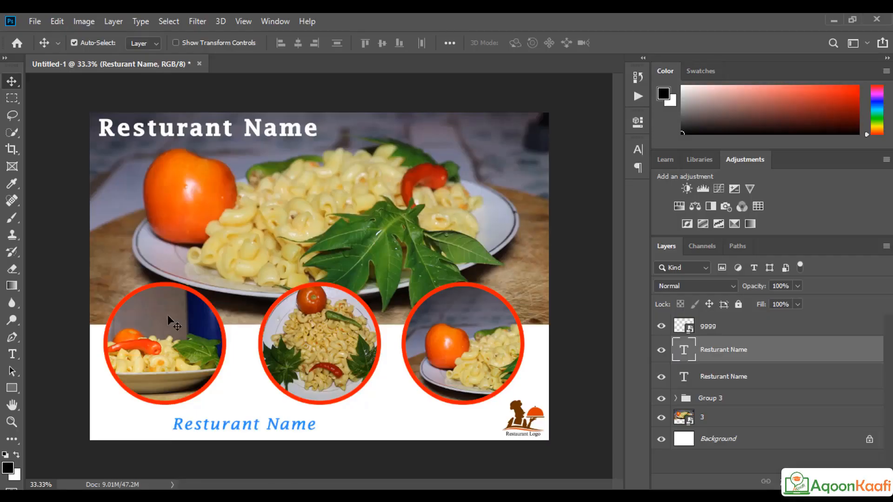
Step: Place social-icons-7 from Pictures into the poster as an embedded image
left_click(34, 22)
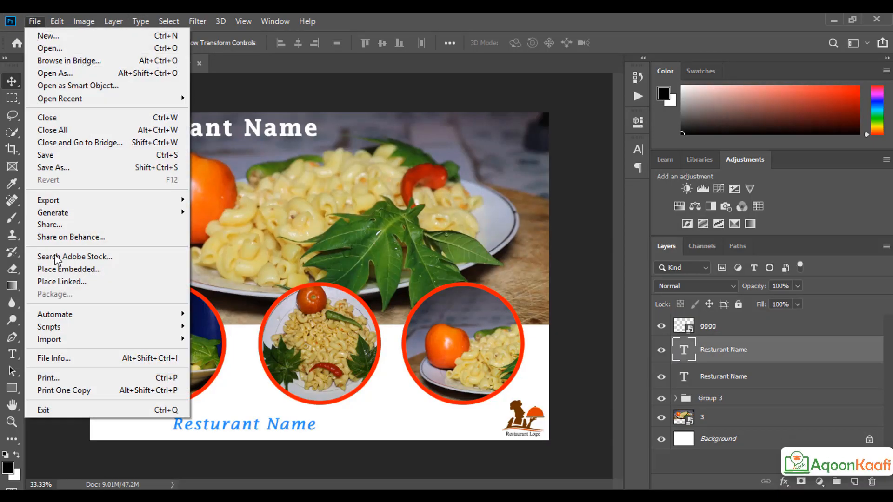
left_click(62, 269)
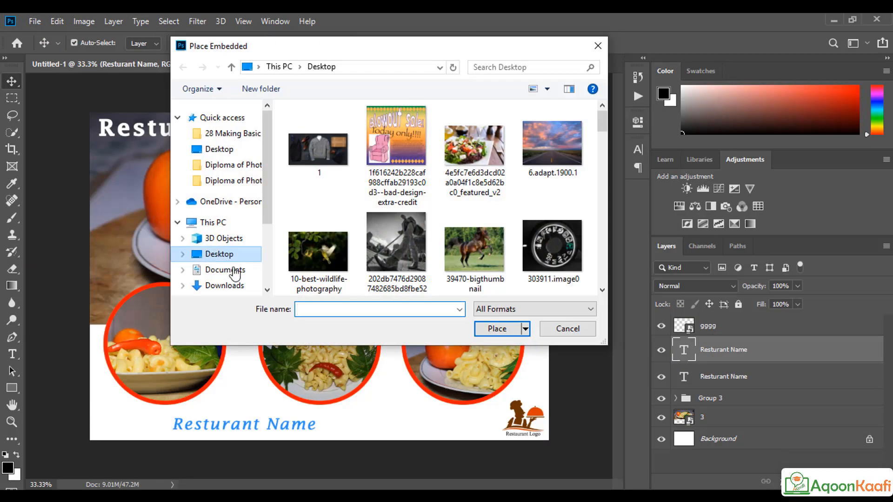
scroll(235, 281, "down", 3)
left_click(219, 209)
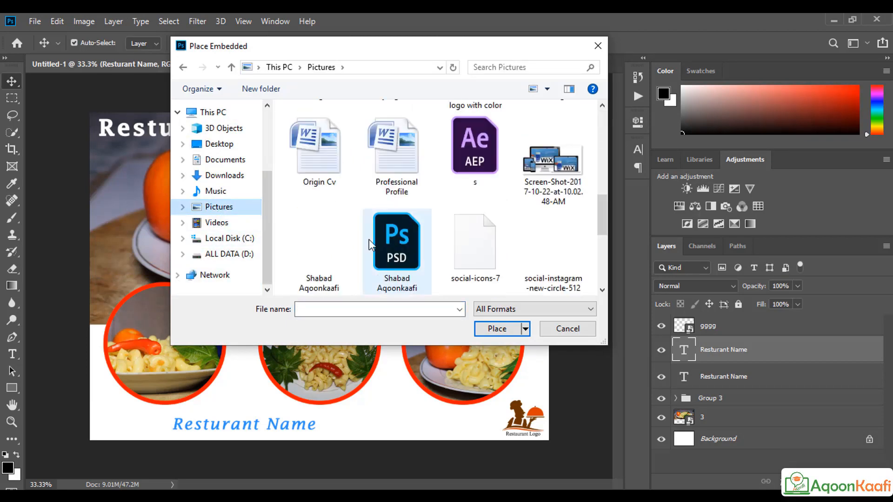
scroll(478, 232, "down", 3)
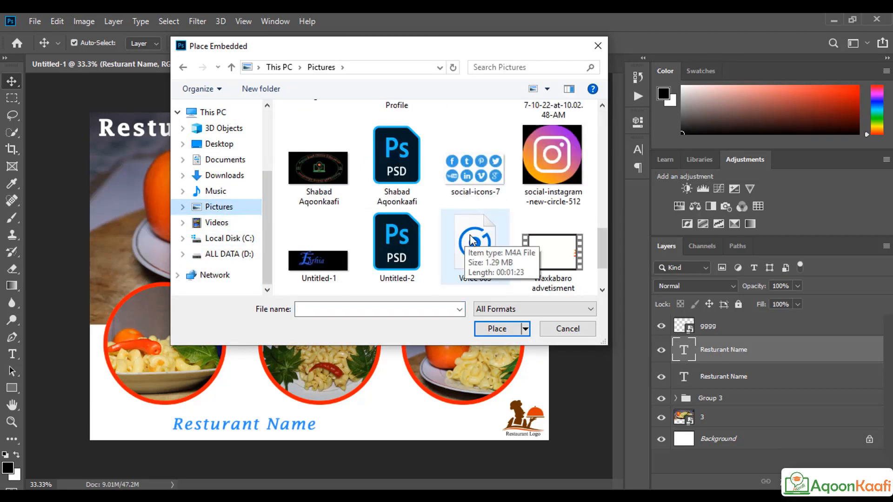
left_click(473, 177)
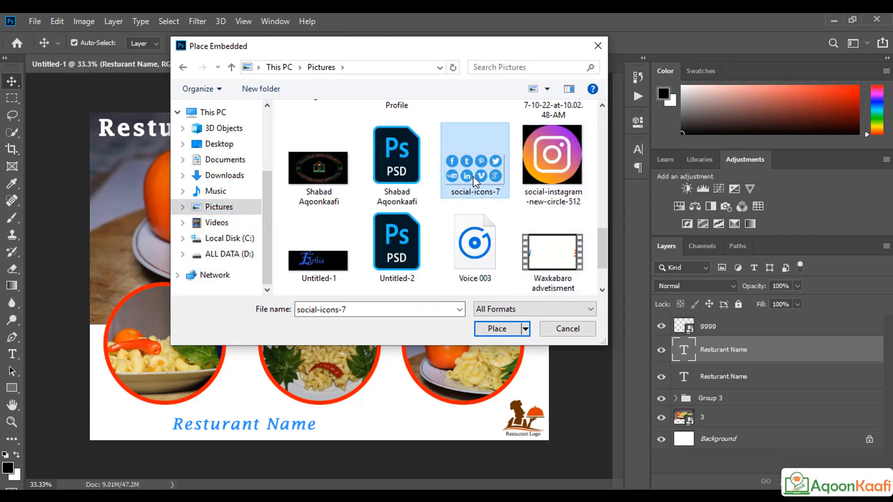
left_click(493, 329)
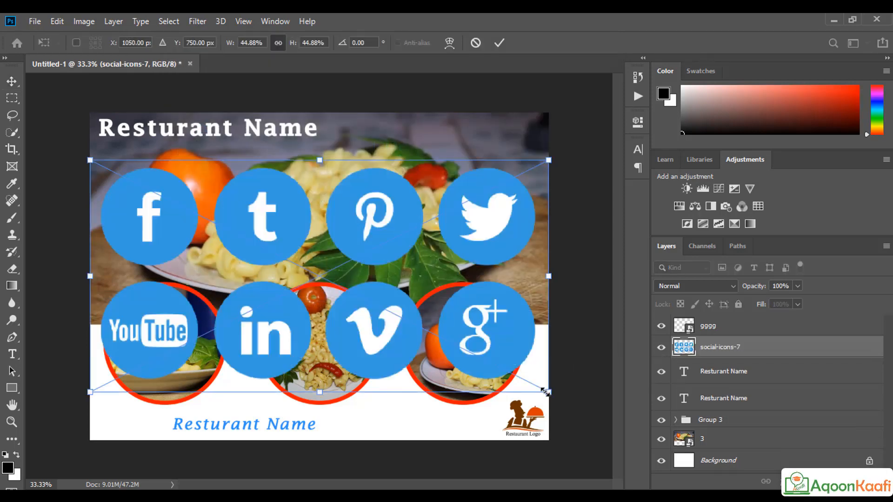
Step: Scale the icons down to about 5% and set them in the bottom-left corner
left_click_drag(545, 391, 407, 321)
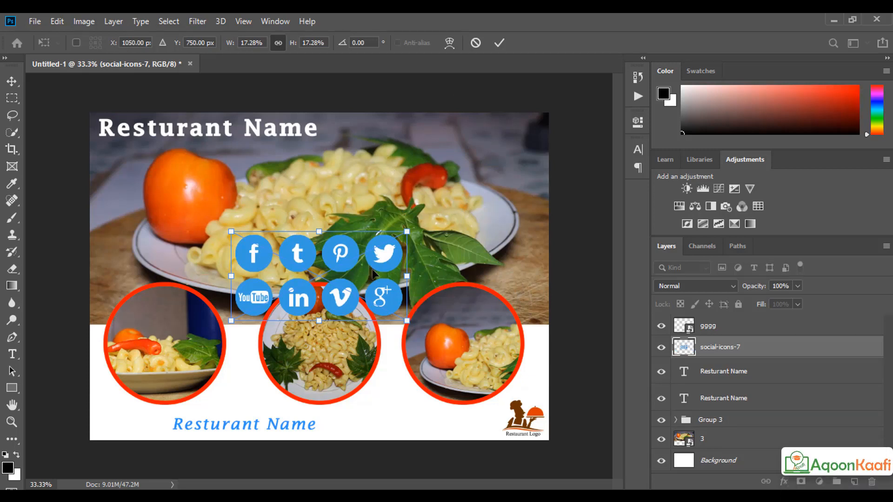
left_click_drag(407, 321, 354, 280)
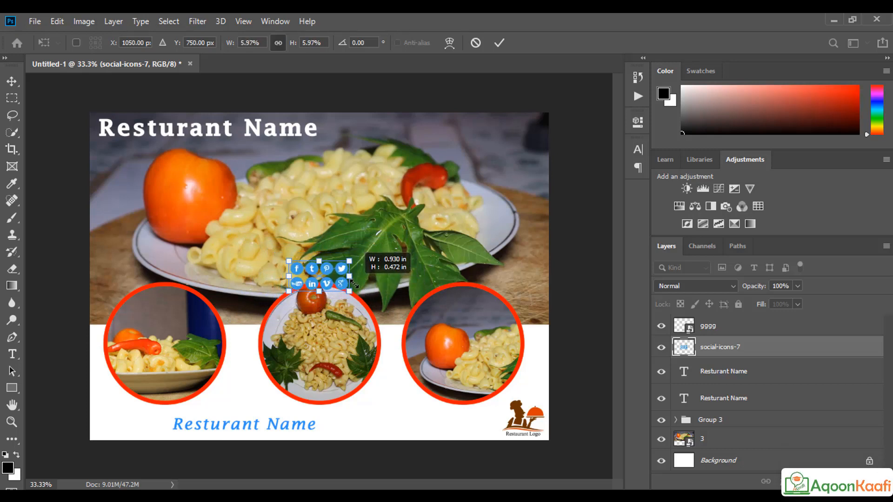
left_click(499, 43)
left_click_drag(334, 278, 208, 356)
left_click_drag(116, 437, 117, 432)
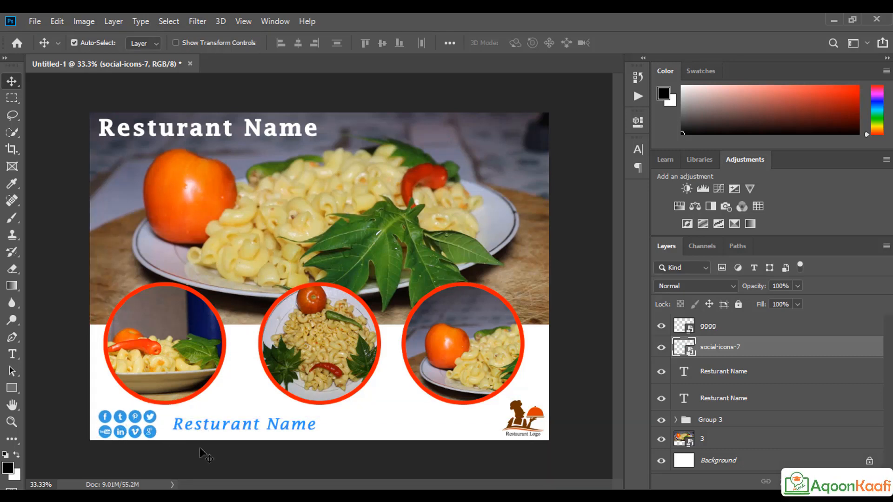
key("alt+Tab")
Step: Search Google Images for 'facebook png' and preview the square transparent Facebook logo
scroll(169, 146, "up", 5)
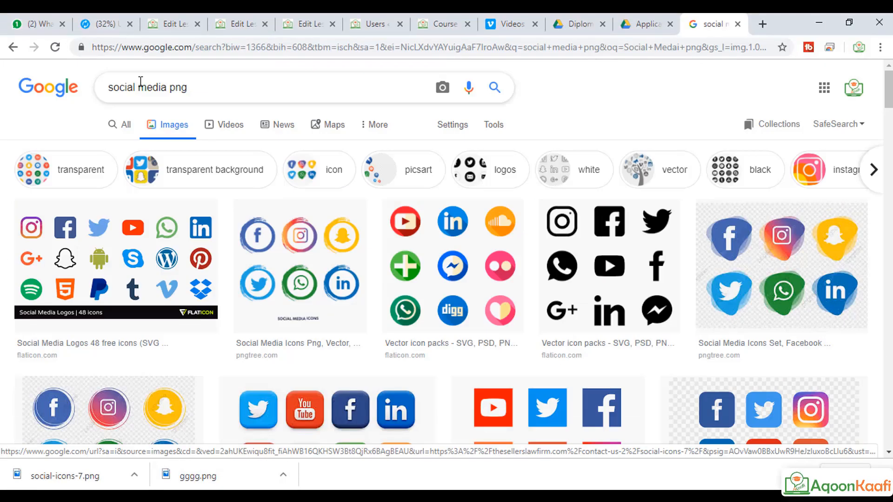
left_click_drag(166, 88, 108, 87)
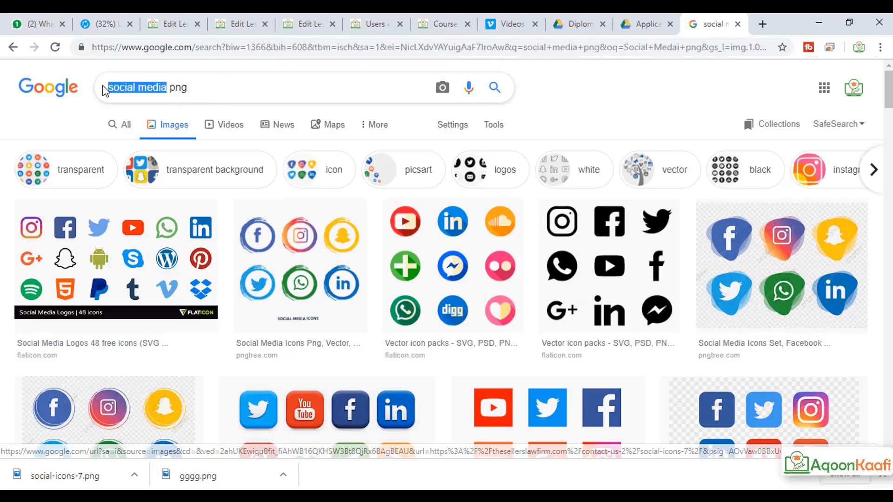
type("facew")
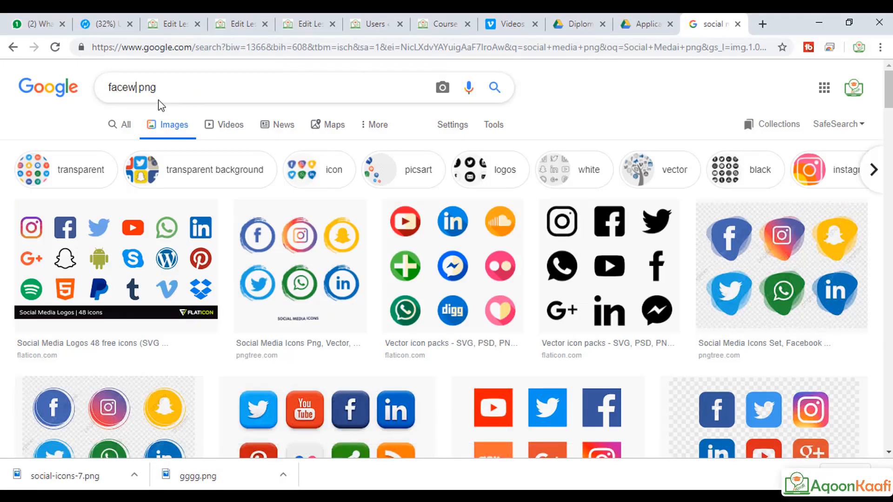
type("book")
left_click(161, 116)
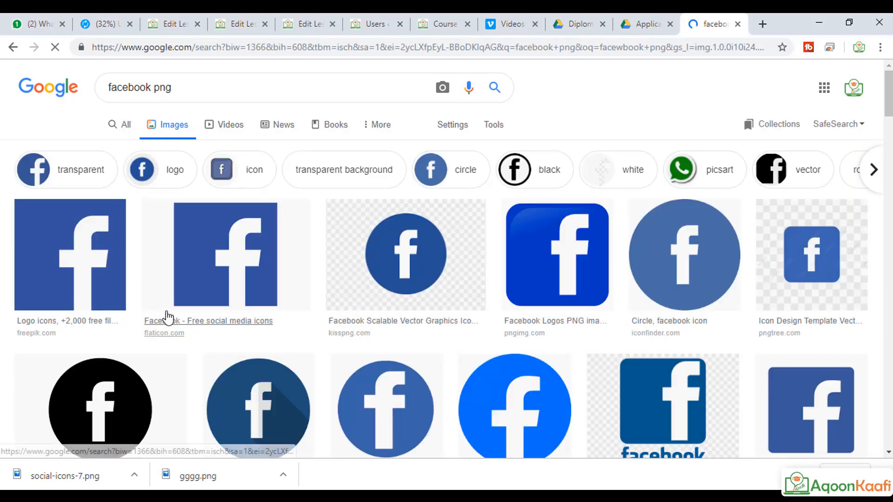
left_click(236, 279)
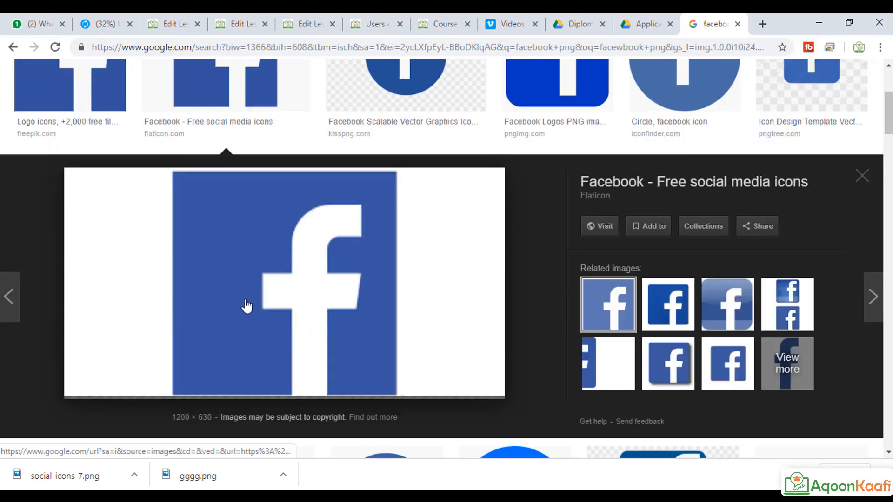
left_click(78, 104)
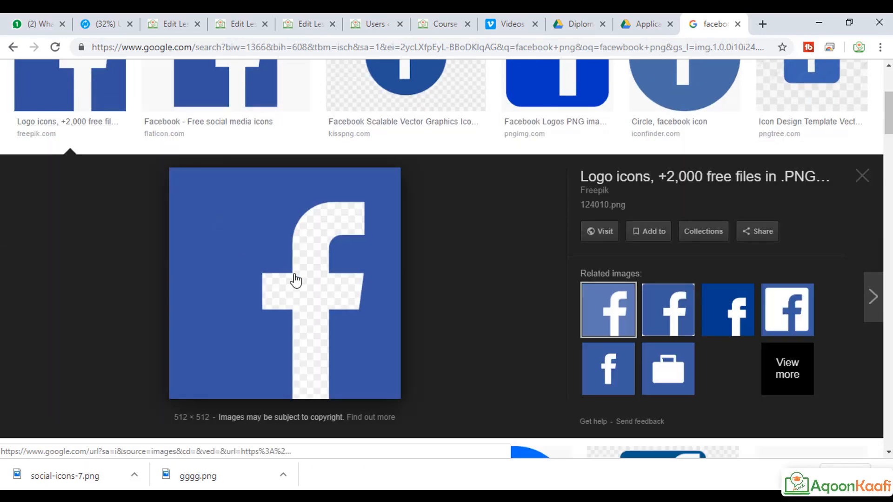
Step: Save the Facebook logo image as 124010
right_click(261, 251)
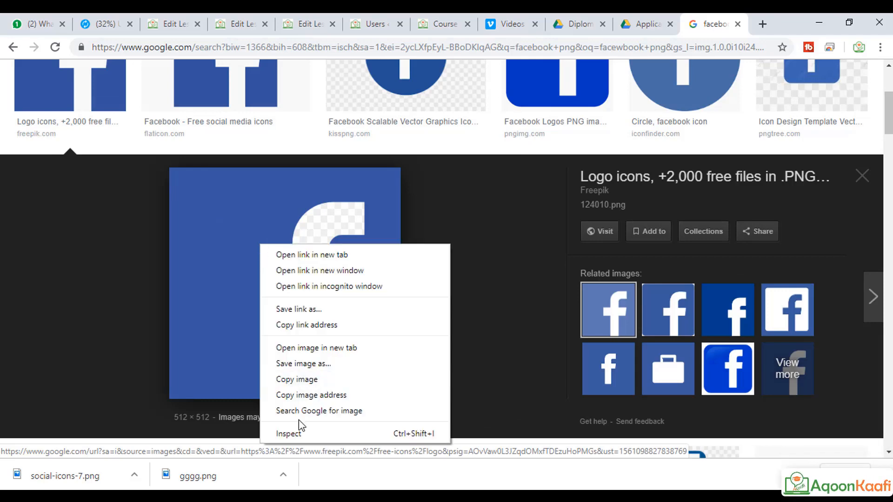
left_click(326, 364)
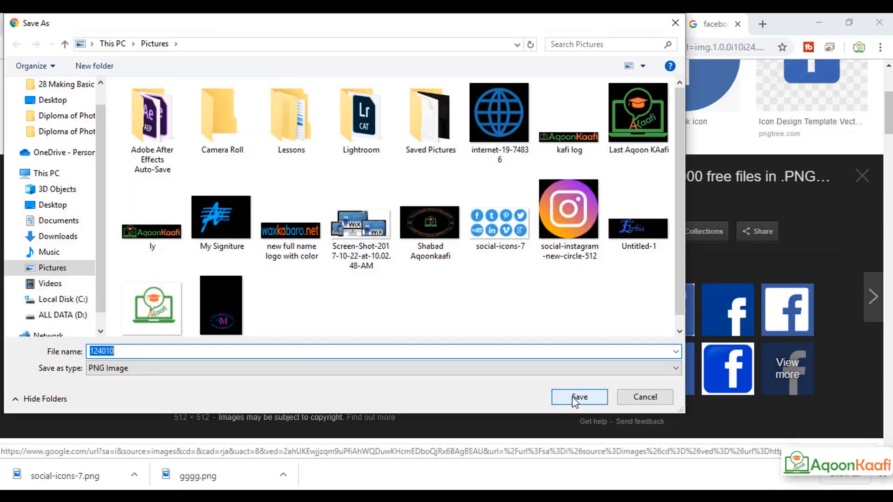
left_click(576, 399)
scroll(134, 81, "up", 3)
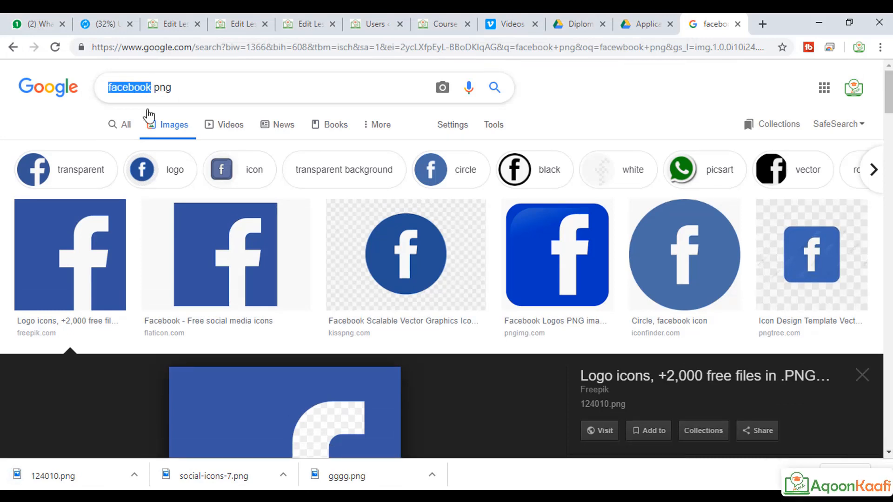
Step: Search Google Images for 'youtube png' and preview the round red YouTube logo
type("u")
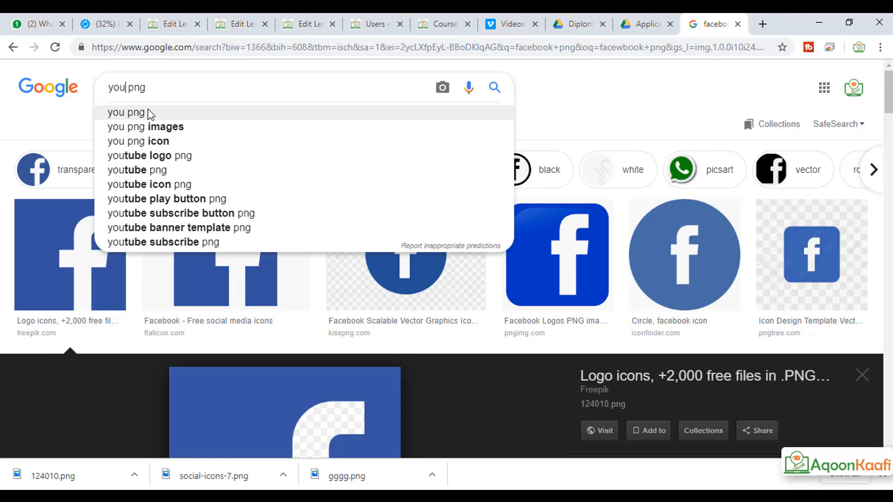
type("tube")
key("Return")
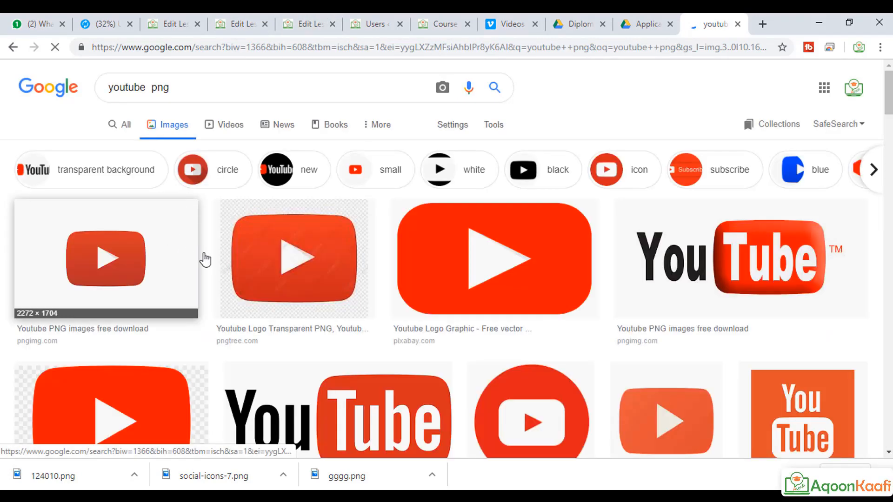
left_click(504, 285)
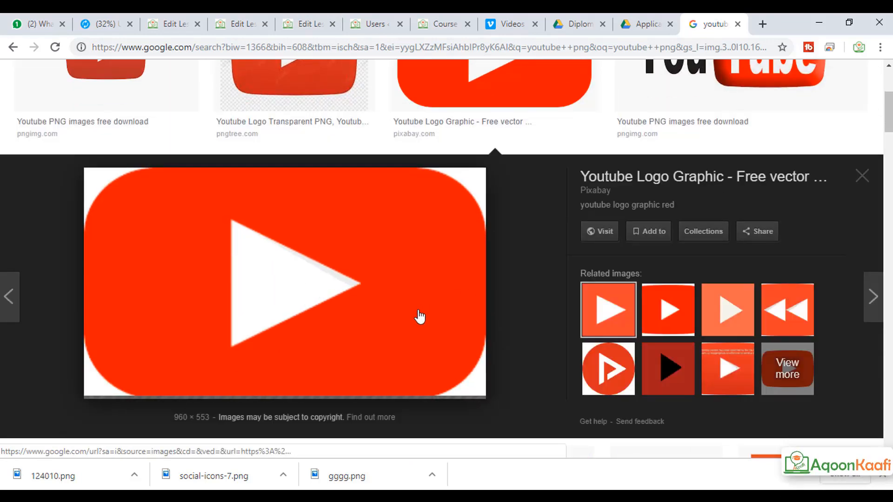
scroll(438, 297, "down", 8)
scroll(440, 296, "up", 3)
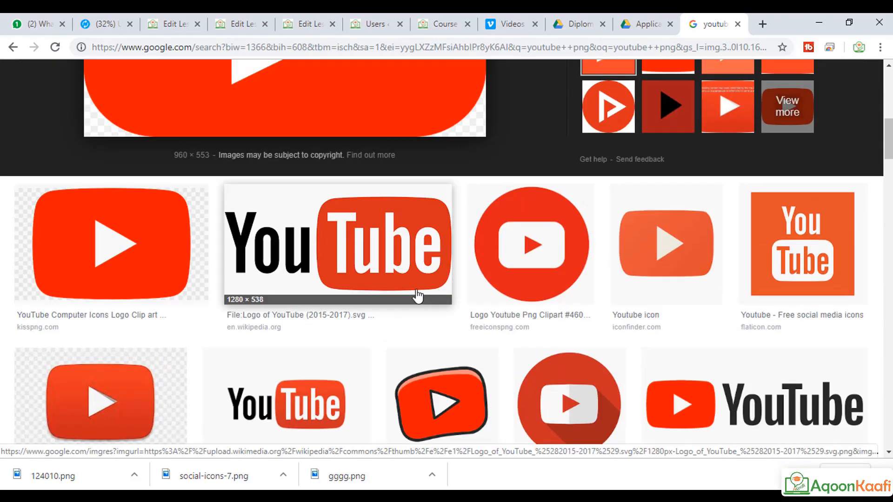
left_click(534, 240)
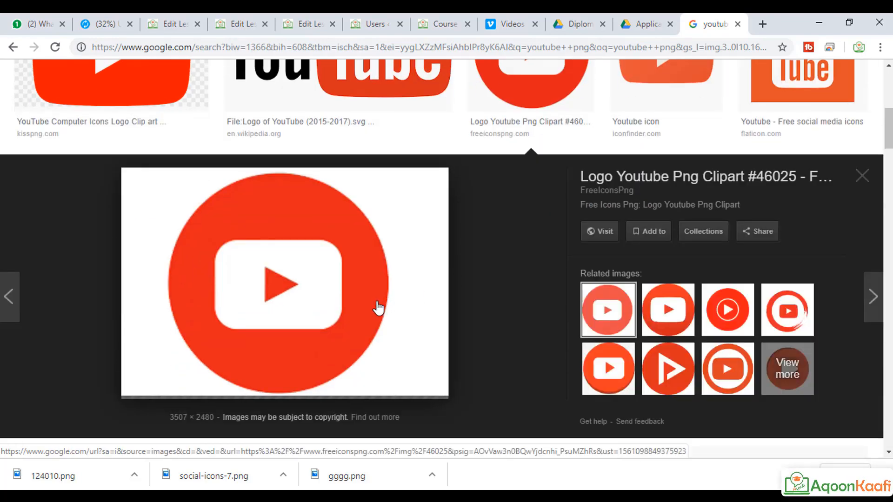
Step: Save the round YouTube logo, then return to the Photoshop poster
right_click(376, 303)
key("v")
left_click(572, 397)
key("Escape")
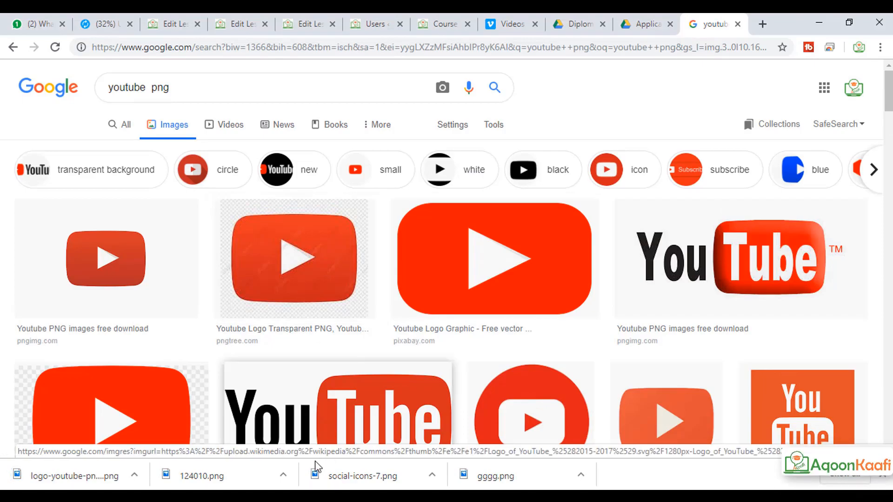
left_click(318, 497)
left_click(137, 424)
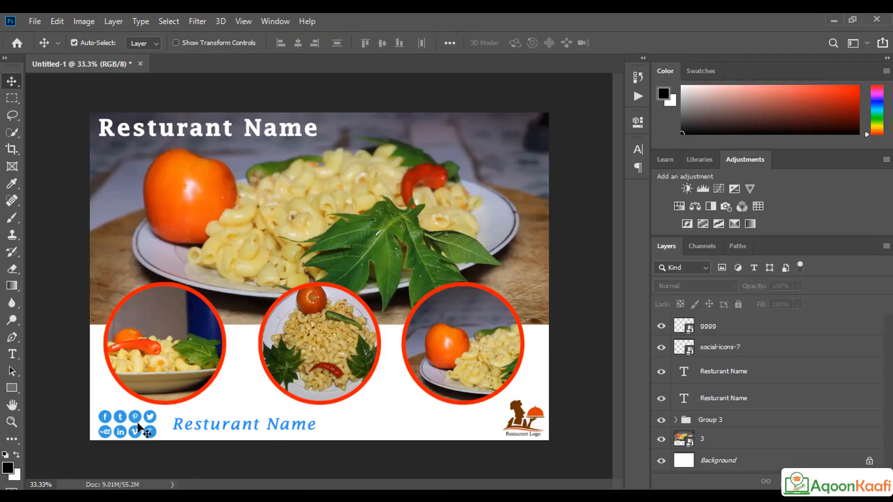
Step: Delete the social-icons-7 layer and drag the YouTube, Instagram and 124010 Facebook images into the poster
left_click(716, 345)
key("Delete")
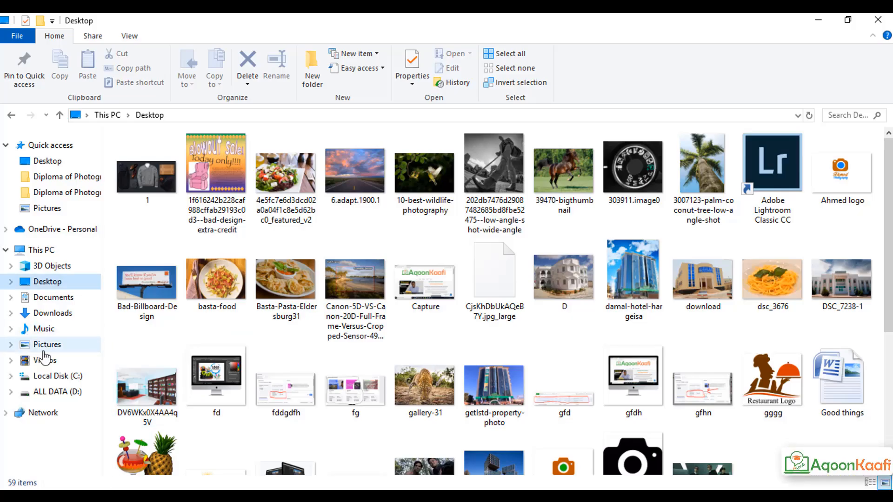
left_click(49, 345)
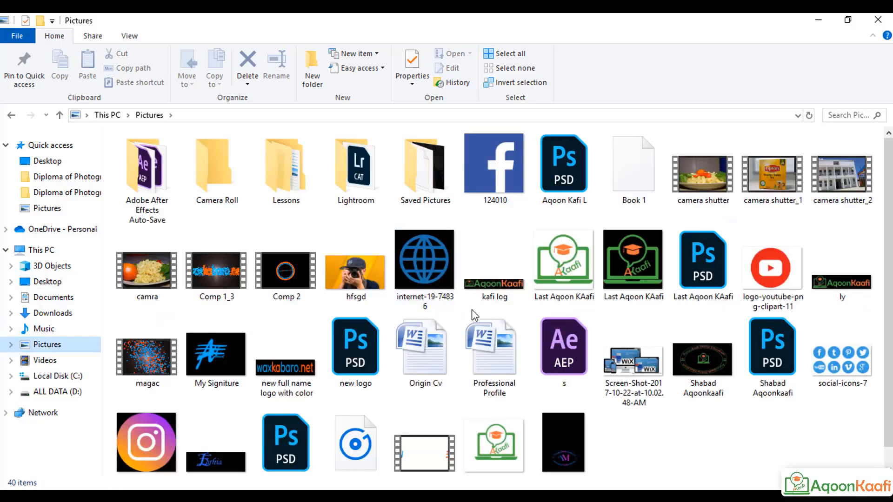
left_click(786, 277)
left_click(148, 442, "ctrl")
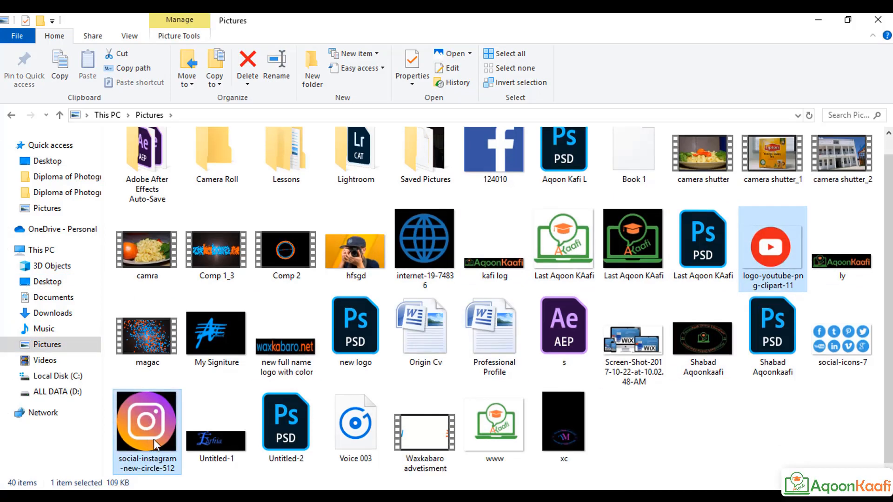
left_click(485, 177, "ctrl")
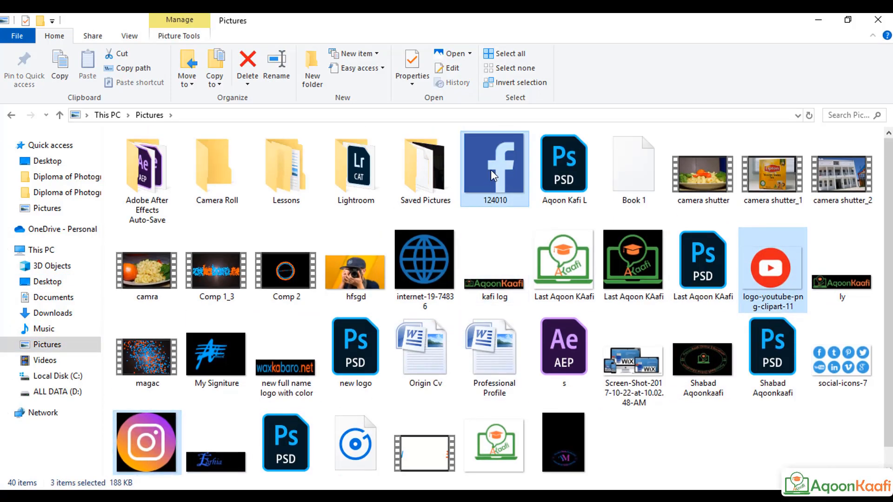
left_click_drag(486, 181, 225, 294)
Step: Commit the placed Facebook, YouTube and Instagram logos and shrink the Instagram logo to about 13%
left_click(500, 42)
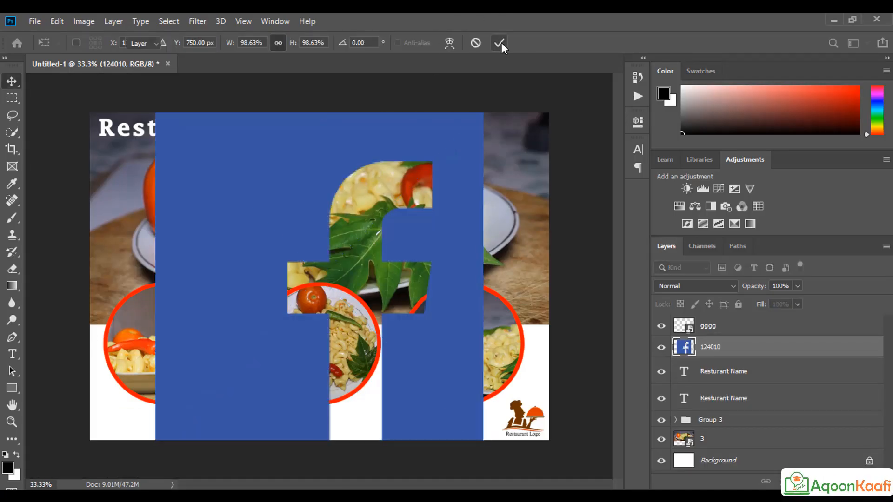
left_click(500, 43)
left_click(500, 43)
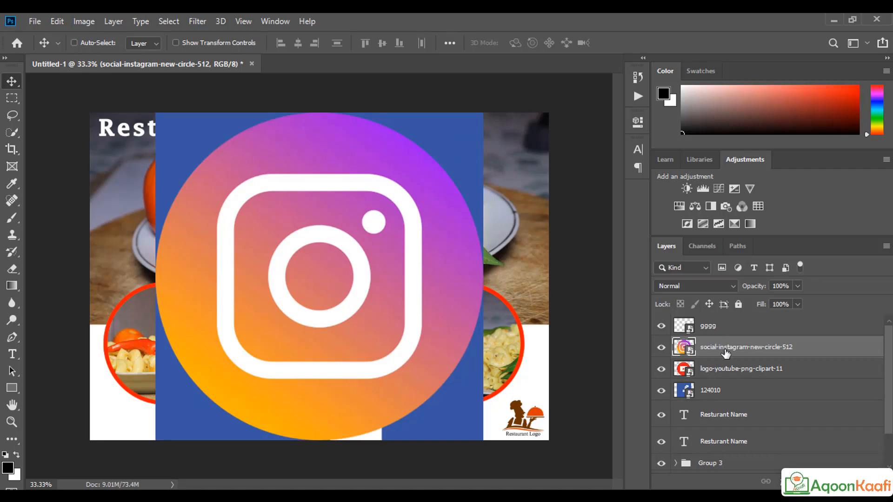
key("ctrl+t")
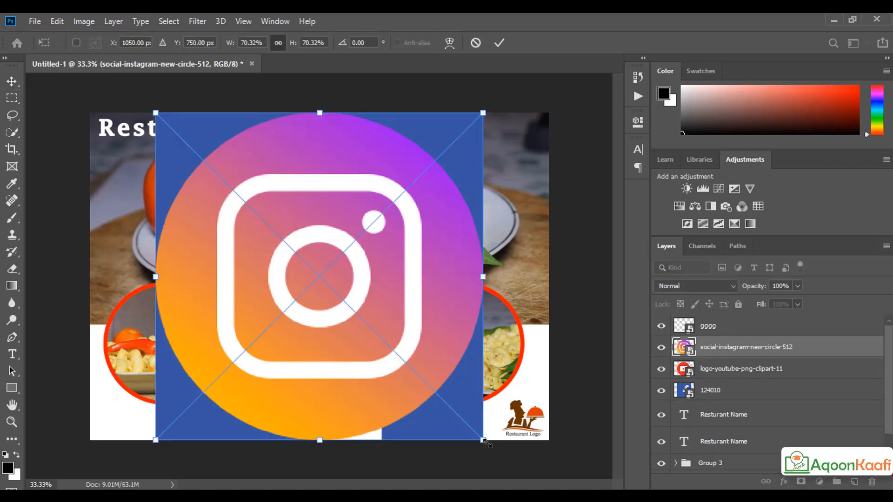
left_click_drag(481, 438, 349, 307)
key("Return")
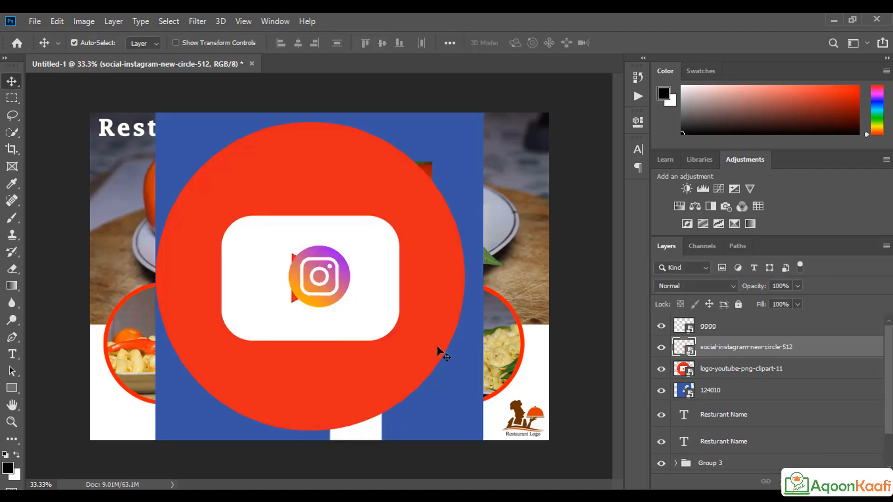
key("ctrl+t")
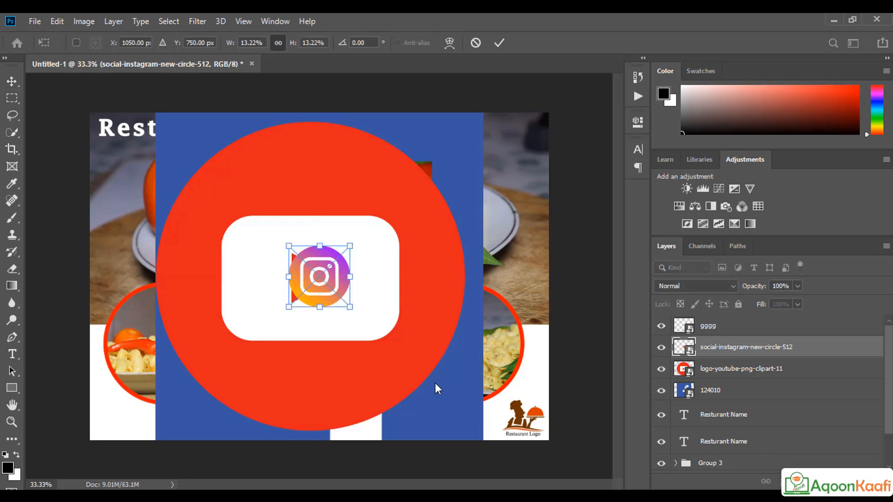
left_click(500, 45)
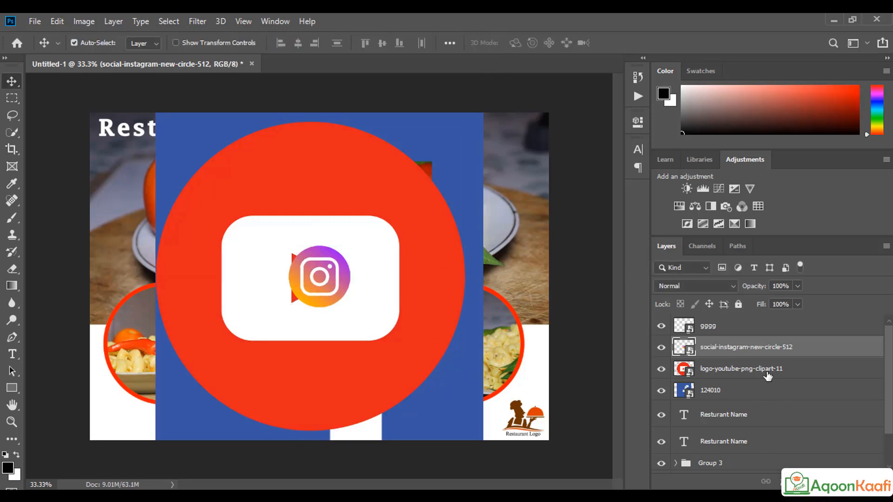
Step: Shrink the YouTube logo to about 7.5% and move it to the lower-left circle
left_click(703, 376)
key("ctrl+t")
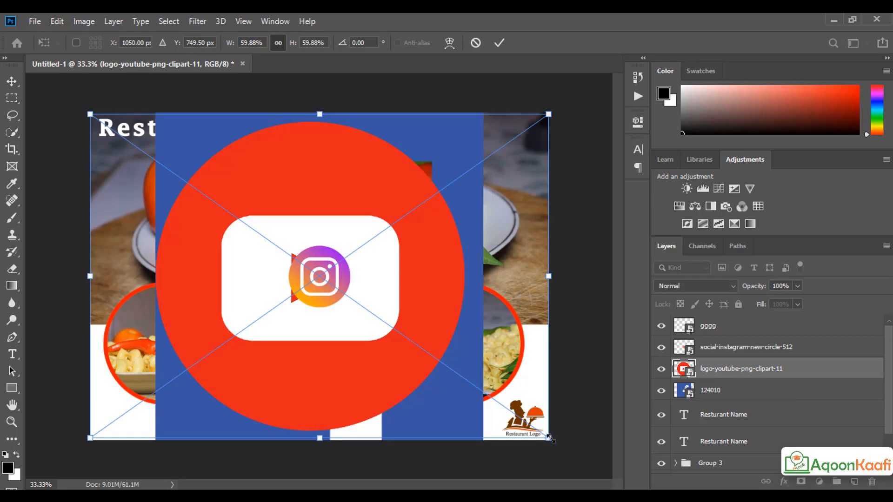
left_click_drag(549, 439, 382, 321)
left_click_drag(278, 301, 112, 372)
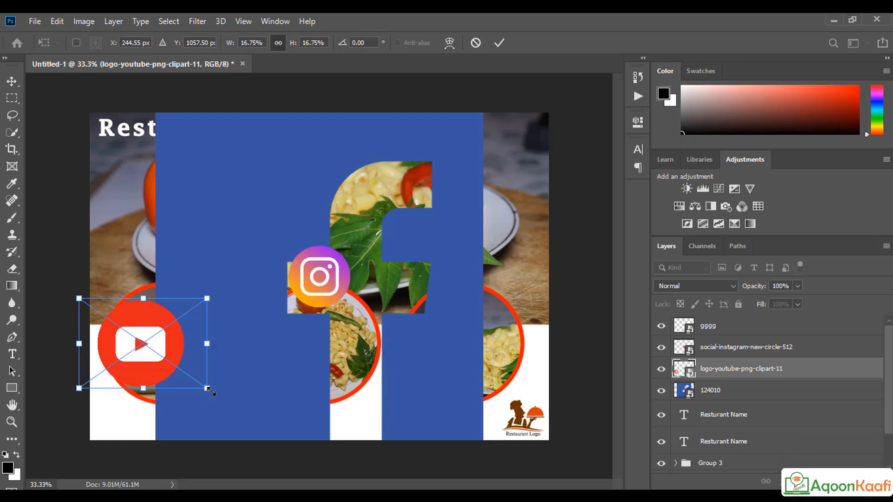
left_click_drag(207, 388, 172, 354)
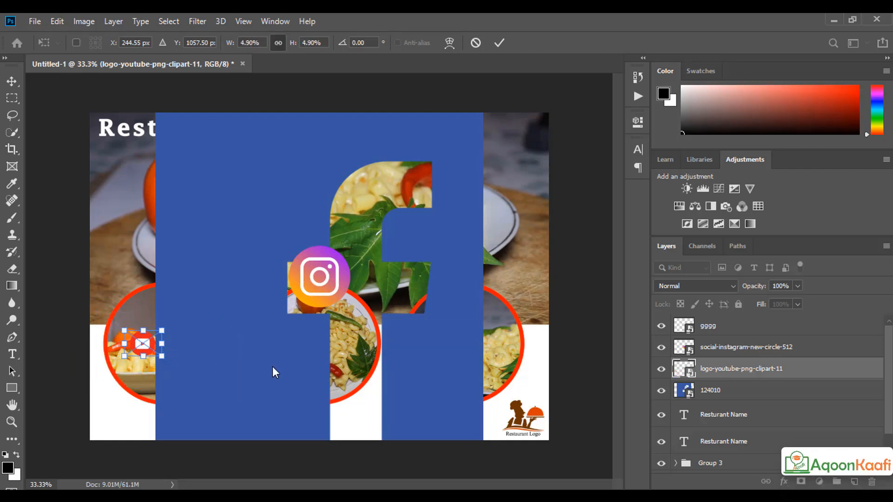
key("Return")
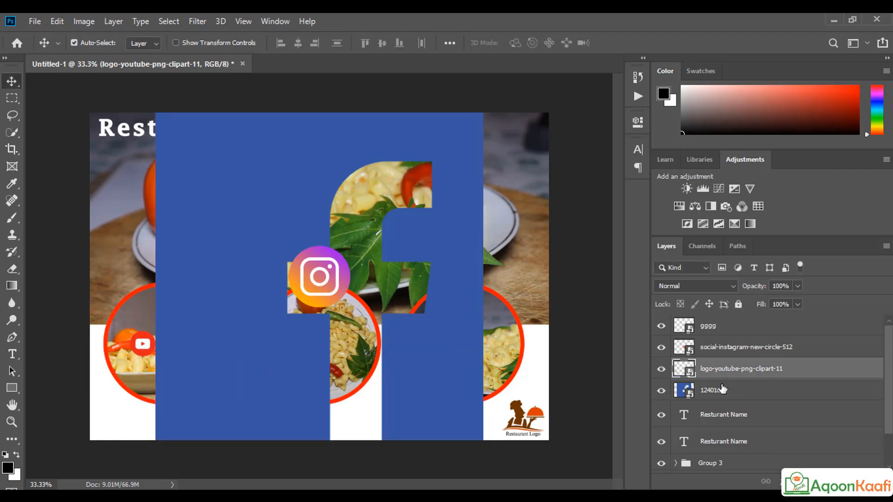
Step: Scale the 124010 Facebook logo to about 8% at the poster's bottom-left
left_click(722, 388)
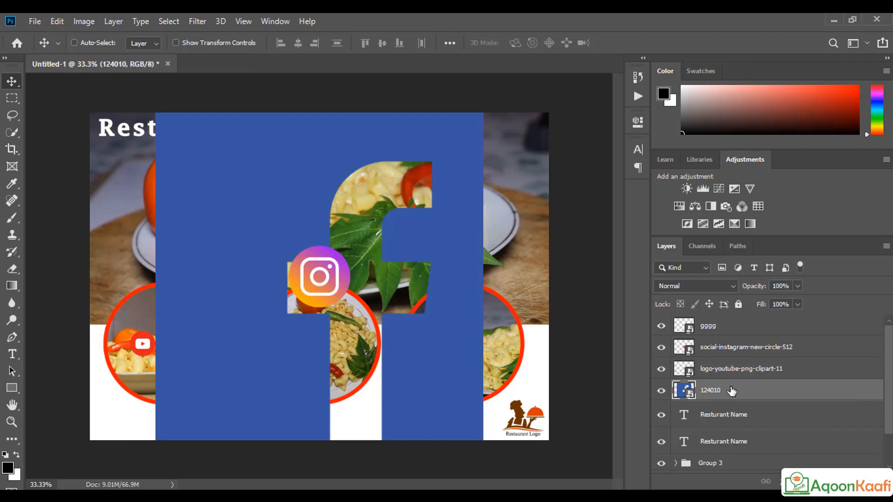
key("ctrl+t")
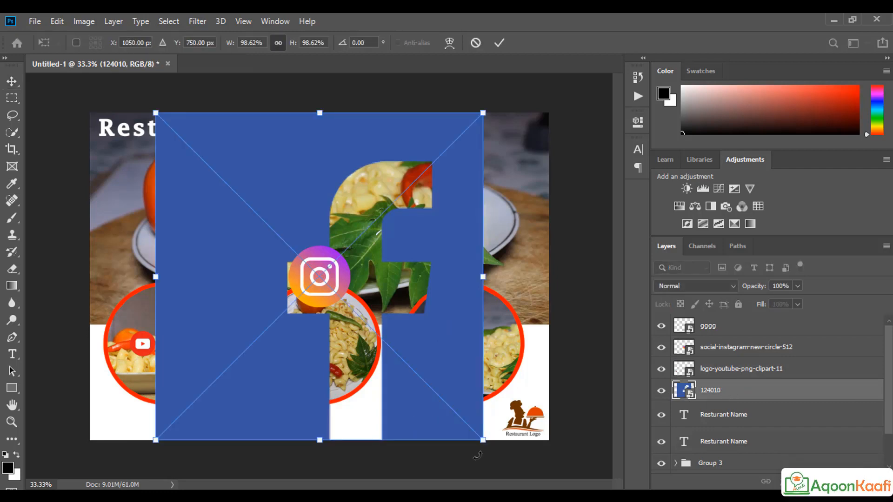
left_click_drag(483, 439, 103, 425)
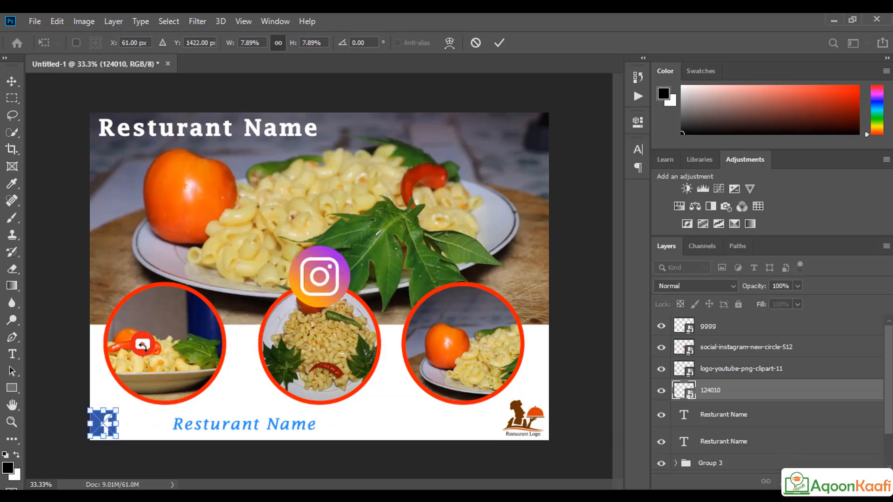
left_click(500, 43)
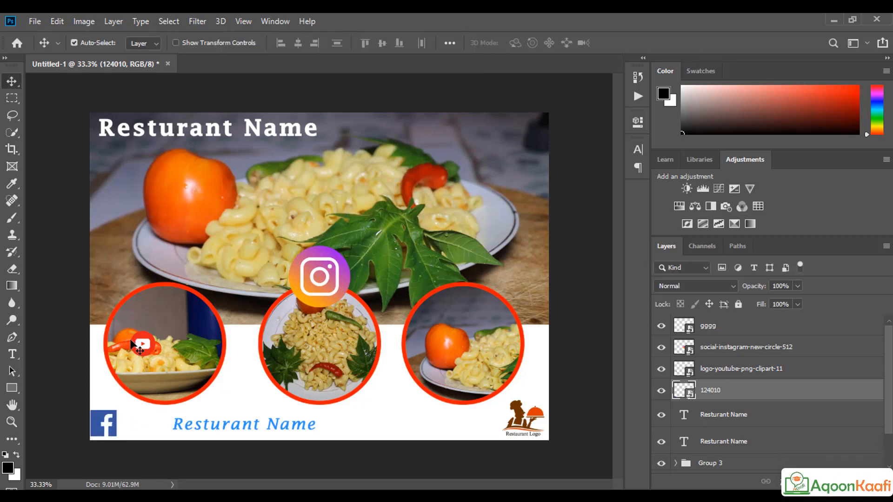
Step: Line up YouTube beside Facebook, then add the Instagram logo scaled to about 5%
left_click(144, 347)
left_click_drag(142, 404, 130, 423)
left_click_drag(338, 287, 229, 381)
key("ctrl+t")
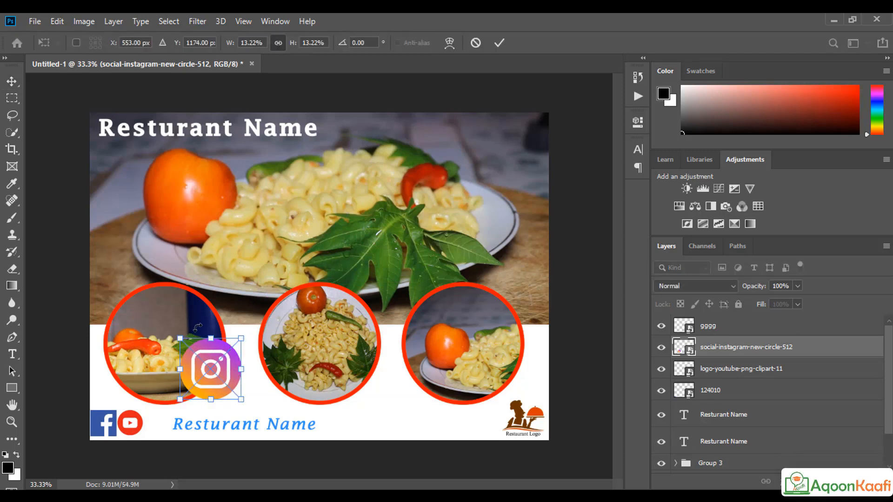
left_click_drag(240, 401, 153, 428)
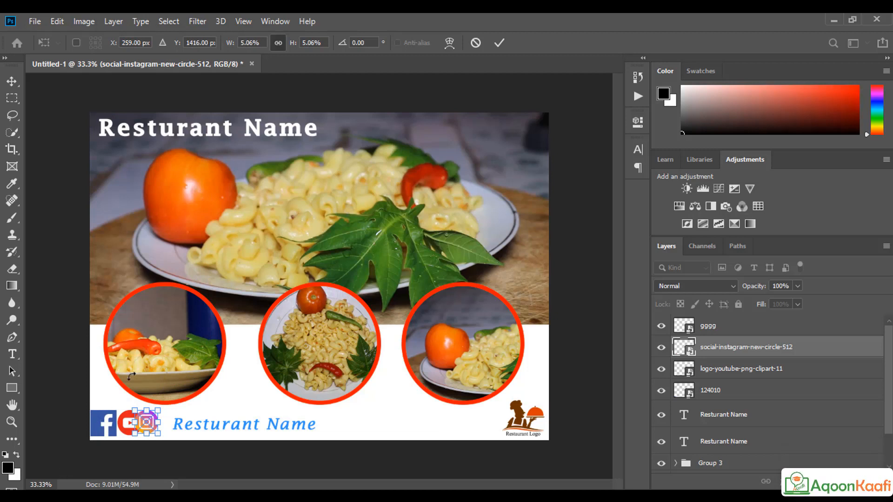
left_click(499, 45)
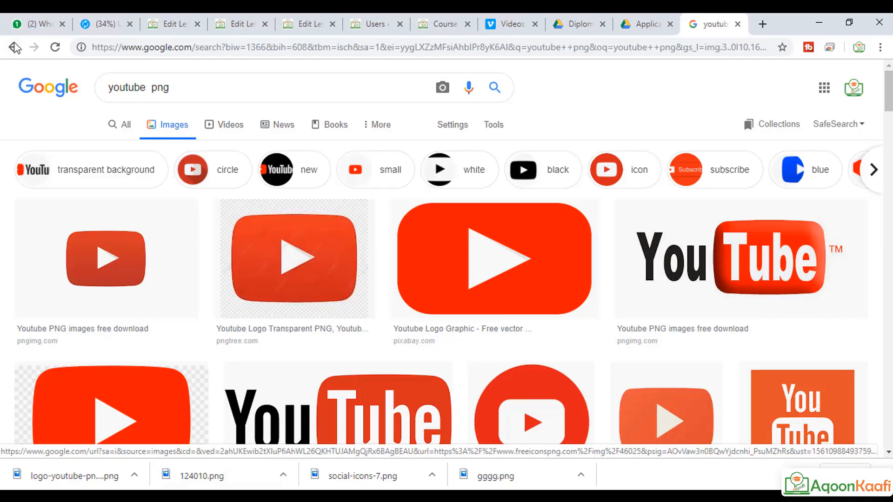
Step: Save the round blue Facebook logo from the 'facebook png' results to Pictures as facebook-png-icon-follow-us-facebook-1
left_click(14, 47)
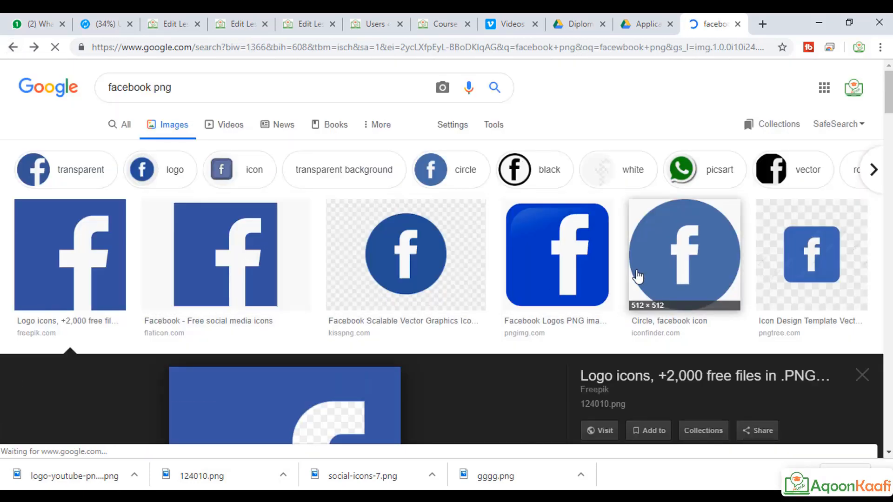
scroll(530, 271, "down", 6)
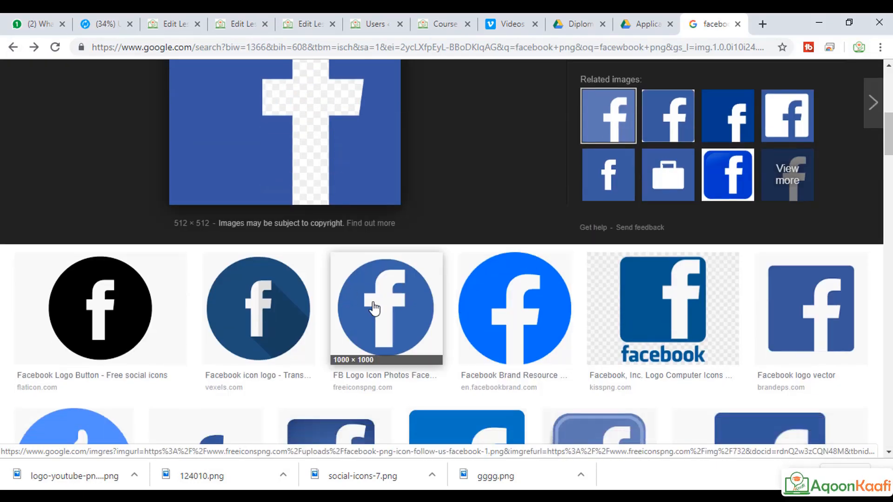
left_click(374, 308)
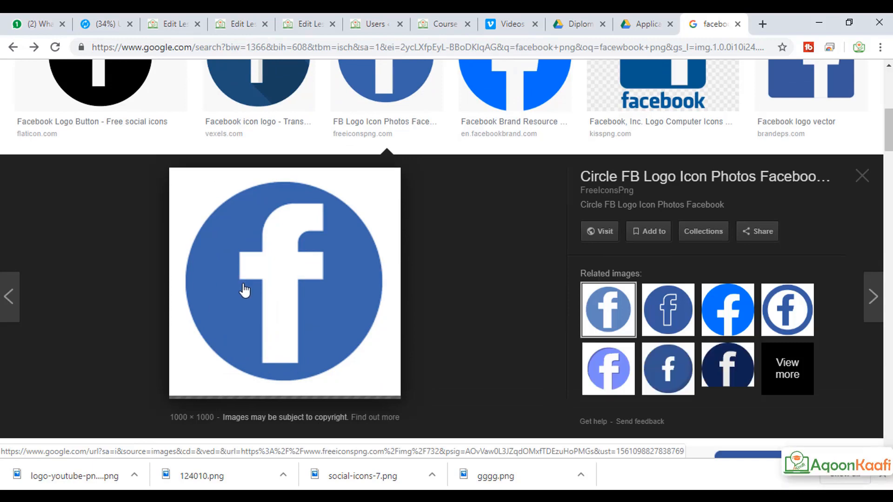
right_click(258, 285)
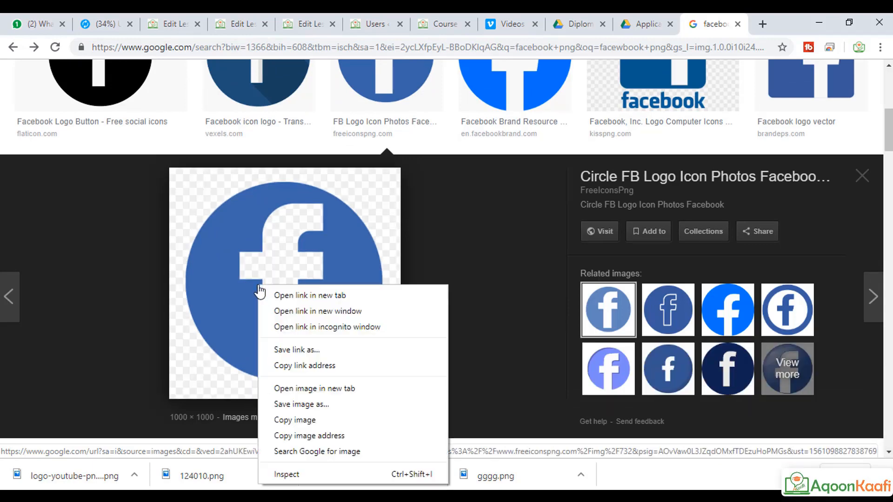
left_click(306, 404)
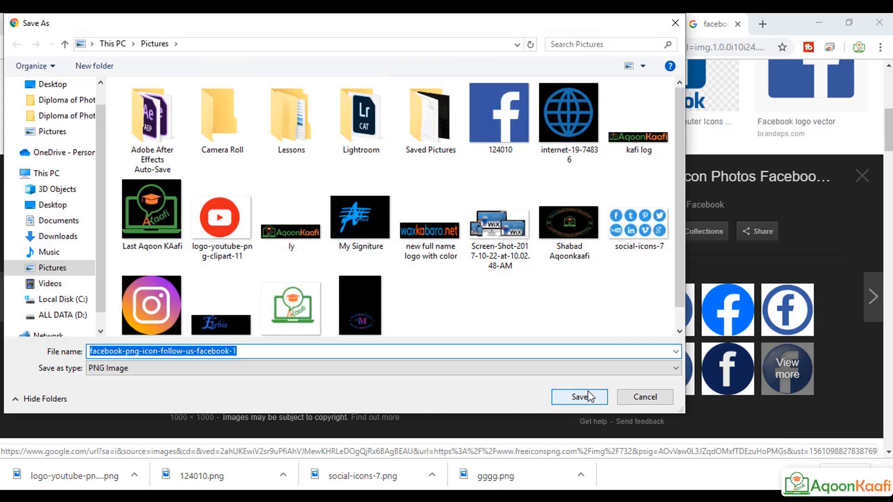
left_click(584, 397)
key("alt+Tab")
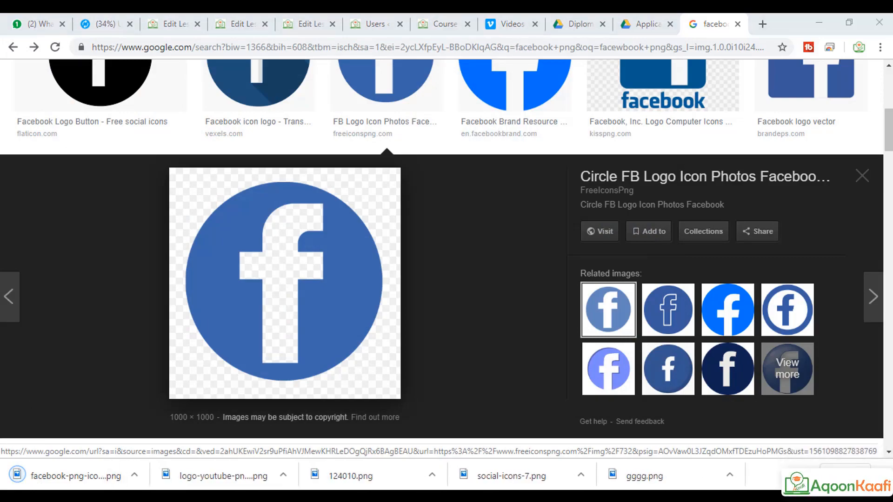
Step: Place the facebook-png icon file as an embedded image and shrink it to icon size
left_click(30, 21)
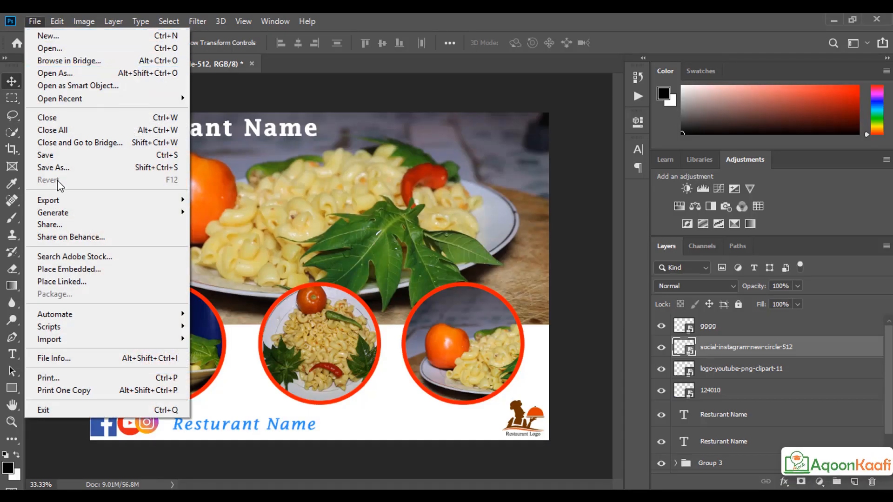
left_click(61, 272)
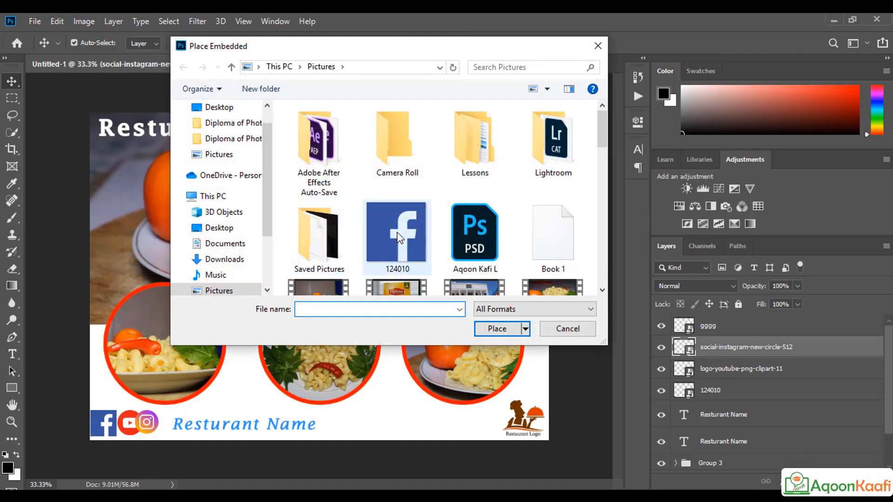
scroll(414, 229, "down", 5)
left_click(468, 196)
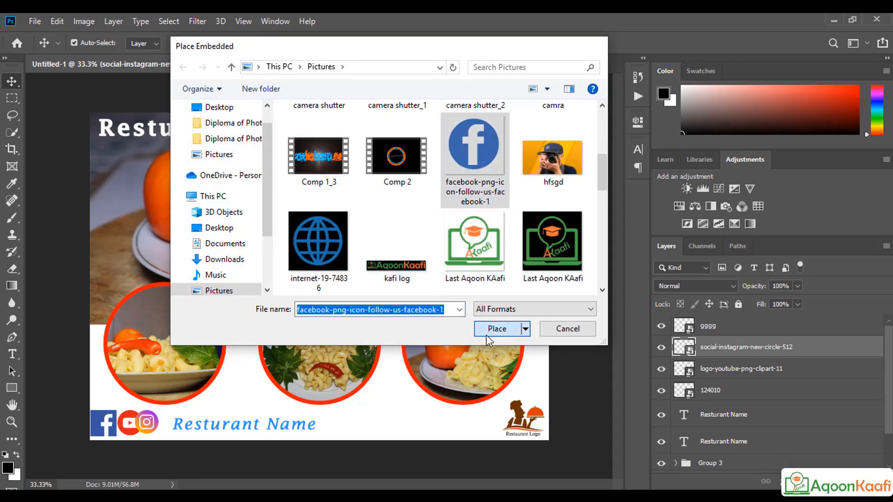
left_click(495, 329)
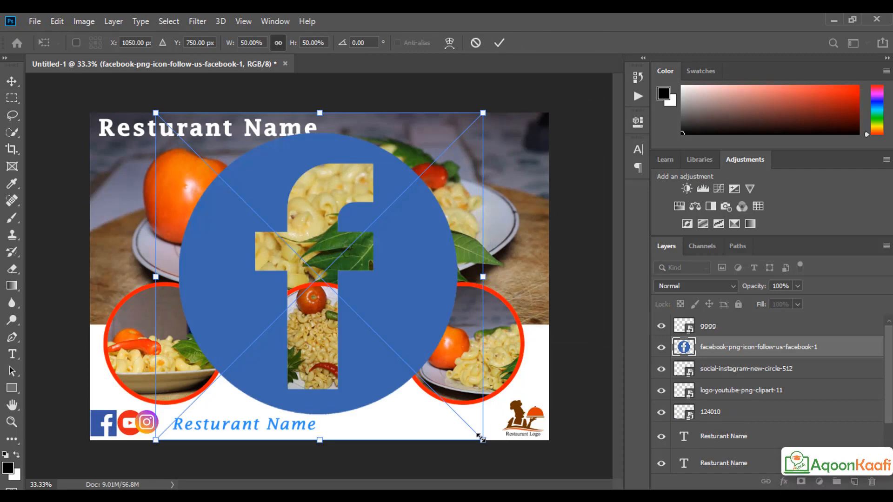
left_click_drag(482, 439, 334, 291)
key("Return")
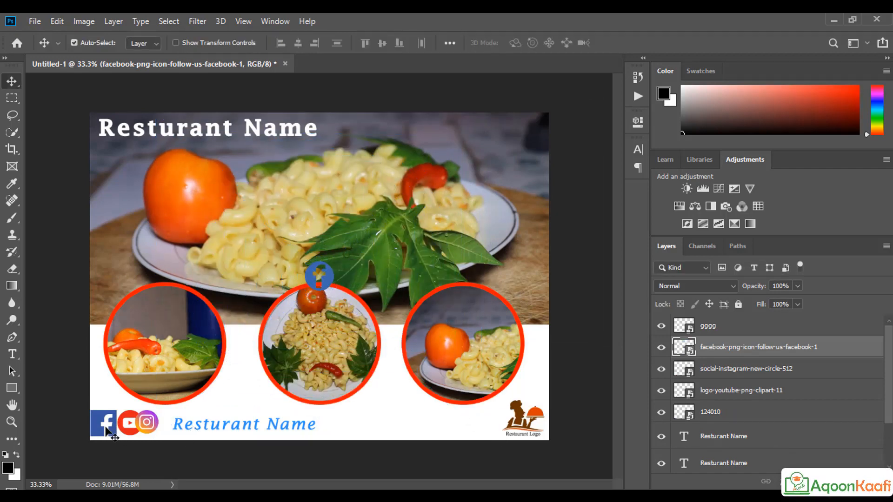
Step: Delete layer 124010, set the round Facebook icon beside YouTube at 4.50%, and put YouTube's layer above it
key("Delete")
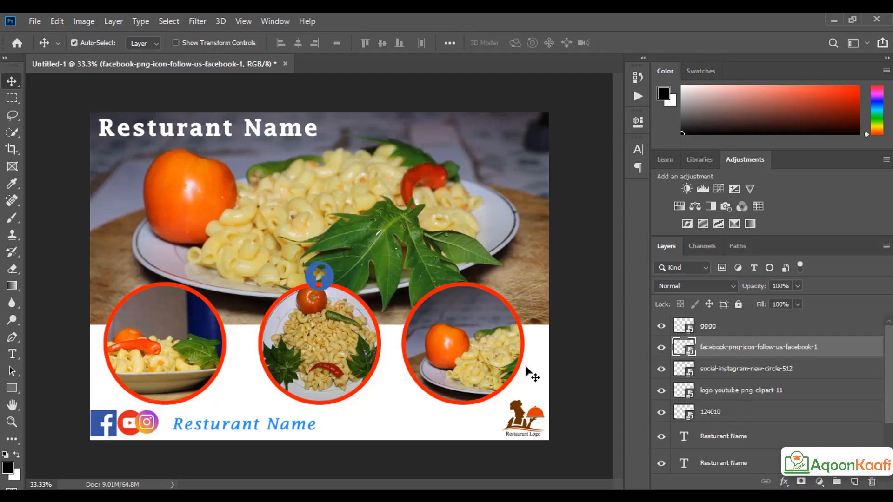
left_click(718, 415)
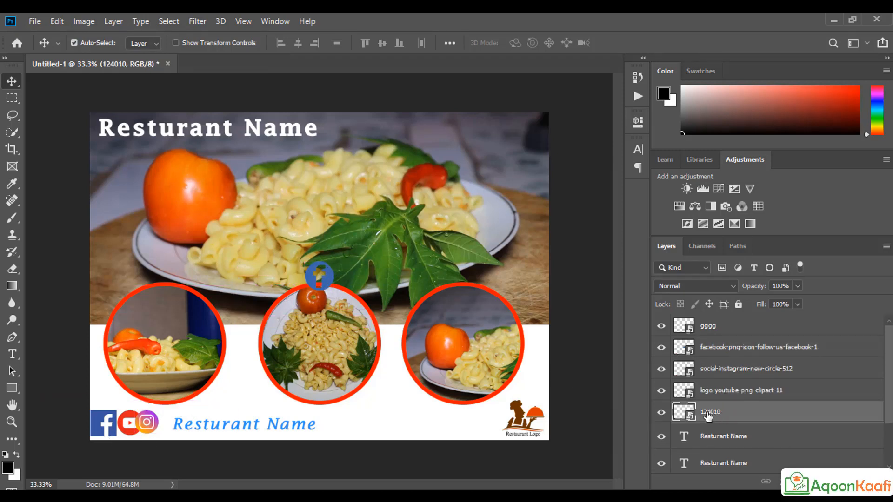
key("Delete")
left_click_drag(324, 282, 111, 427)
key("ctrl+t")
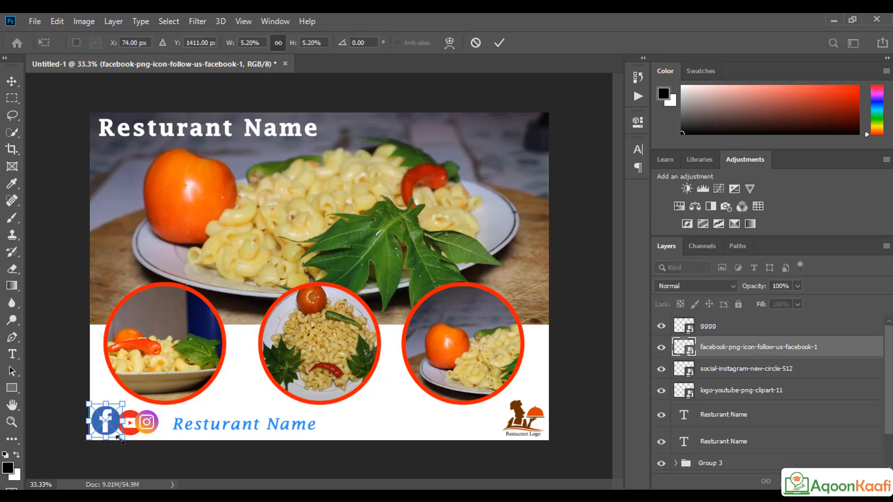
left_click_drag(119, 439, 114, 430)
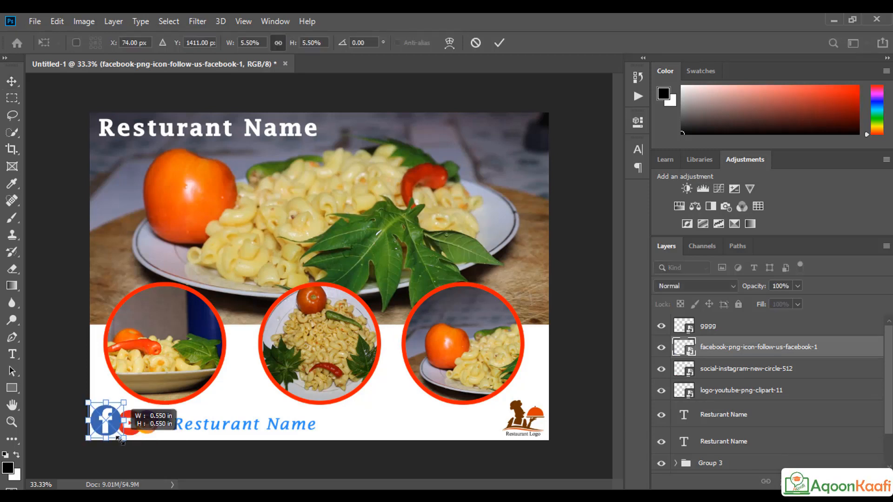
left_click_drag(109, 428, 115, 432)
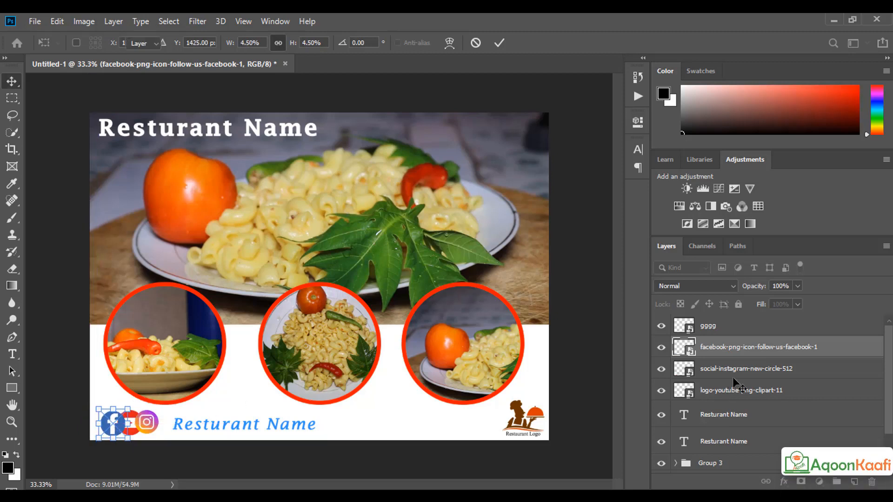
left_click_drag(729, 390, 728, 349)
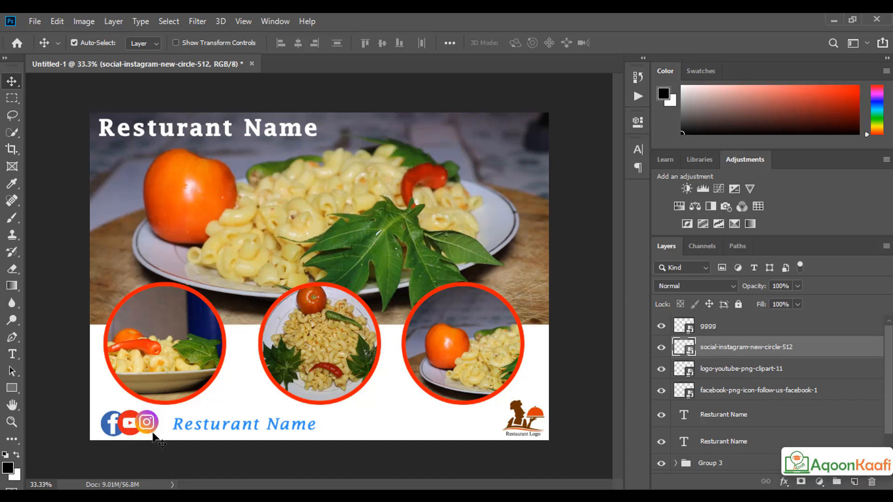
Step: Select the three social icon layers, group them with Ctrl+G, and name the group 'Social Media'
left_click(761, 391, "shift")
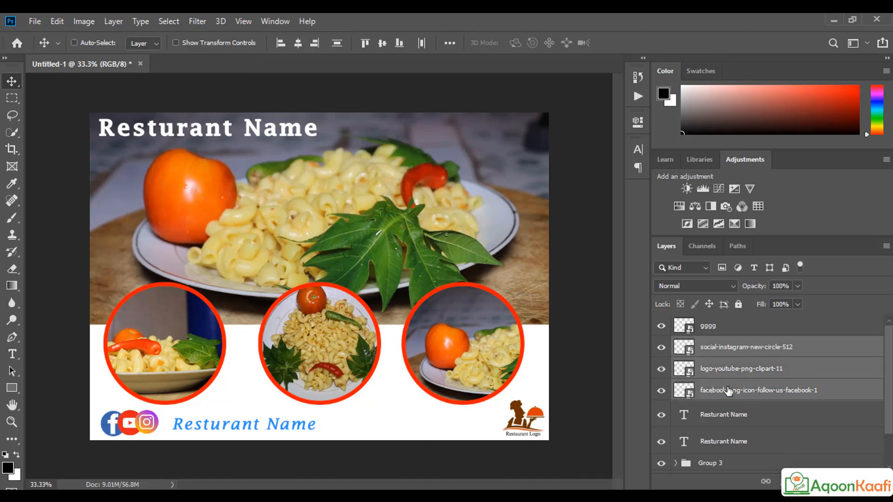
key("ctrl+g")
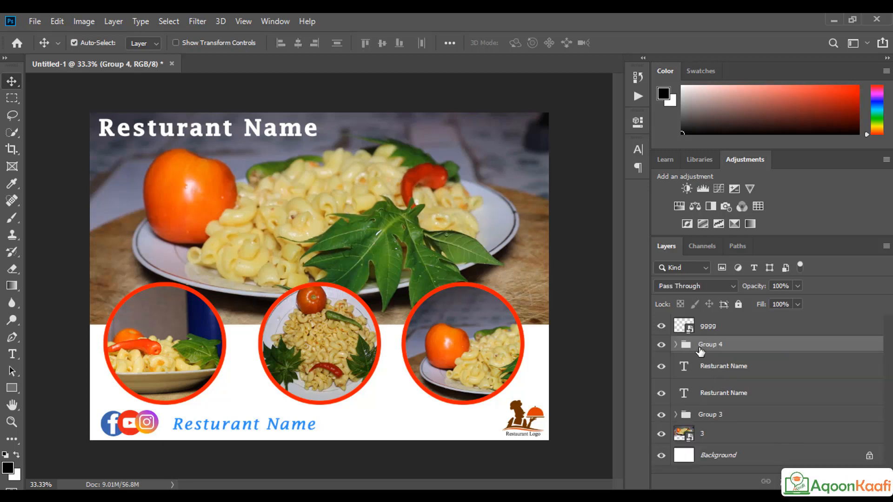
type("So")
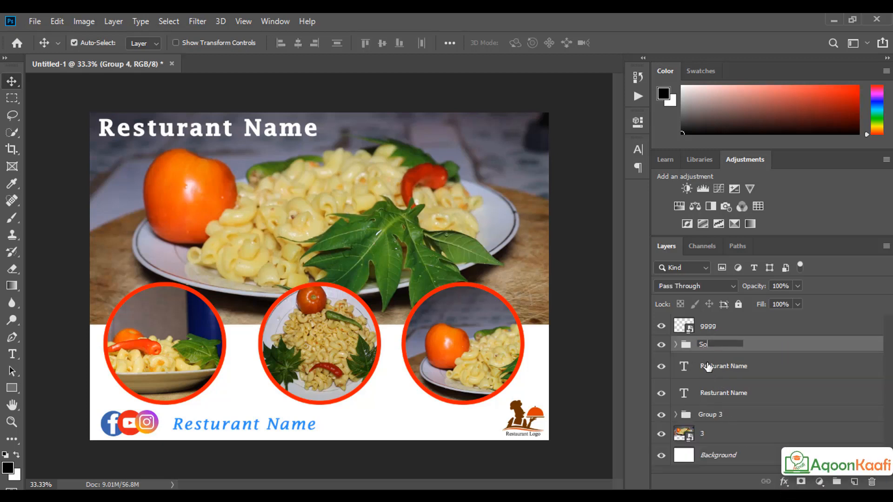
type("cial M")
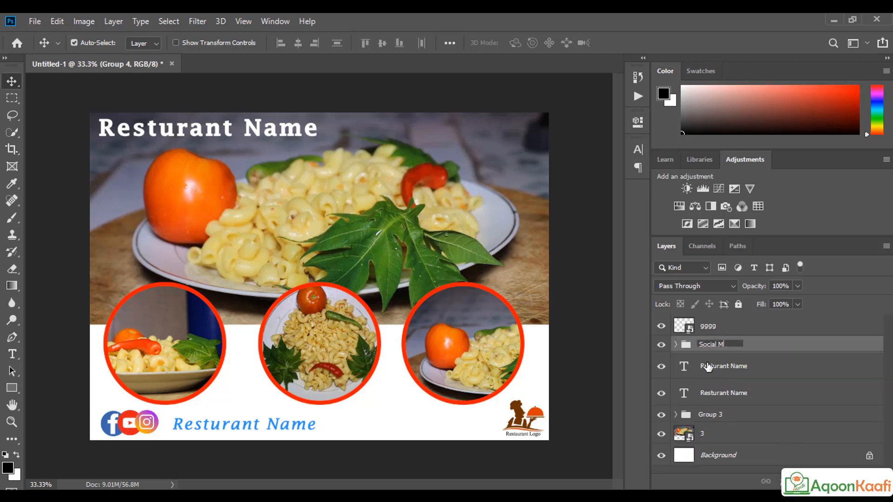
type("eda")
left_click(766, 331)
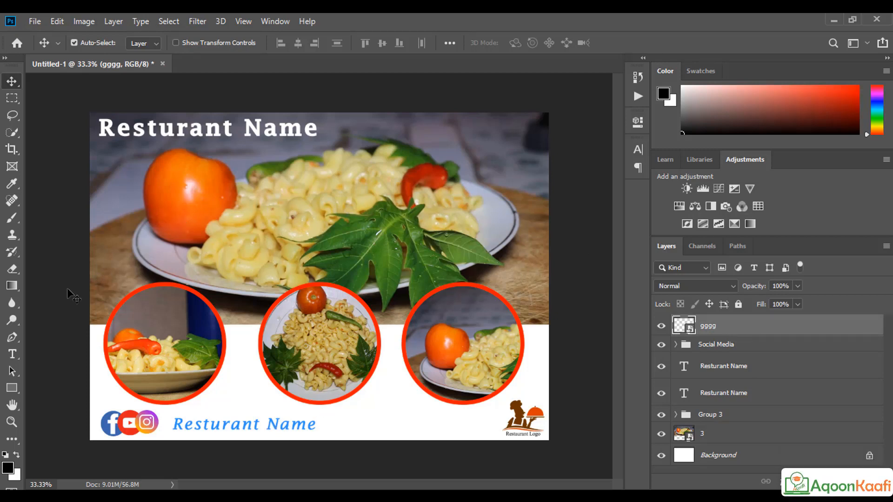
left_click(12, 355)
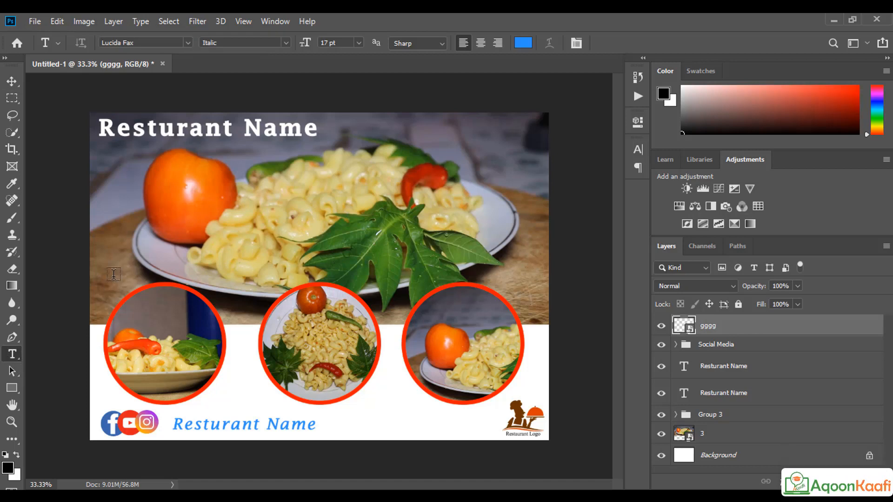
left_click(202, 239)
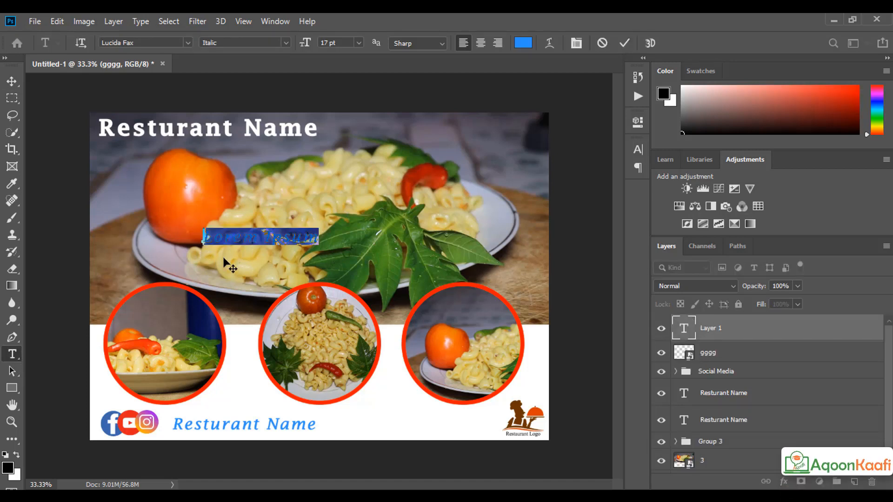
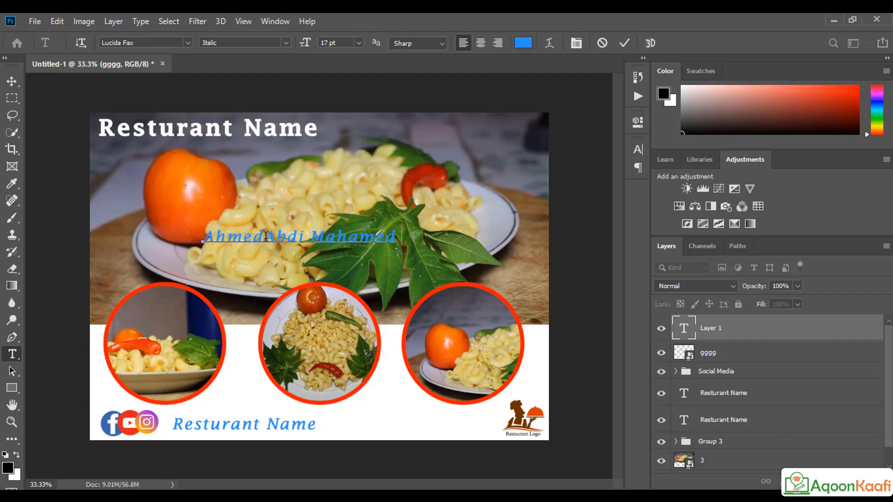
left_click(265, 236)
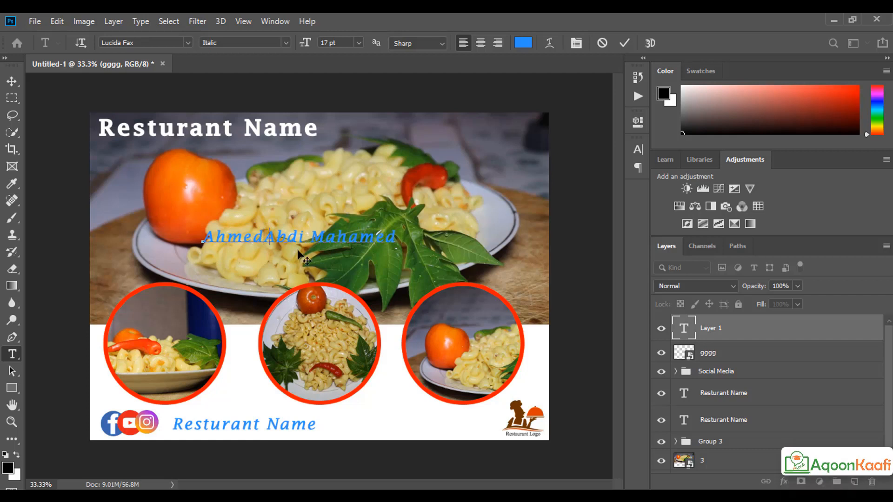
left_click_drag(205, 238, 445, 236)
left_click(402, 238)
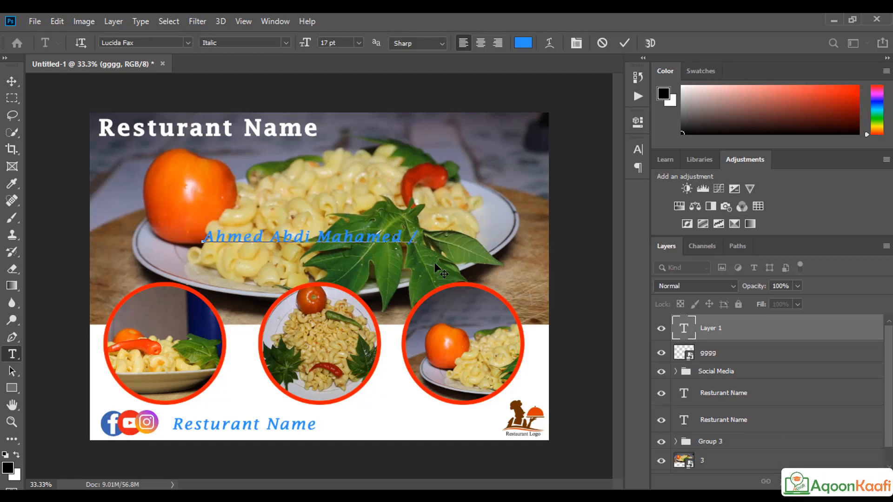
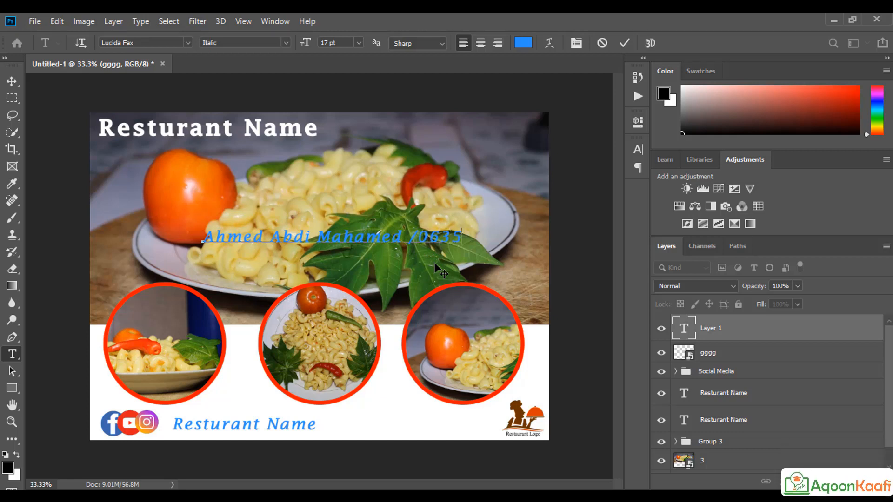
double_click(419, 232)
triple_click(419, 232)
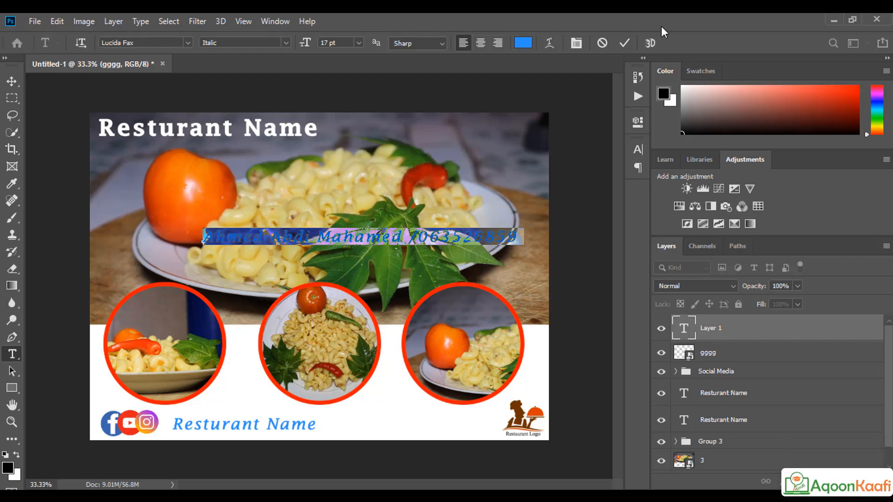
left_click(624, 43)
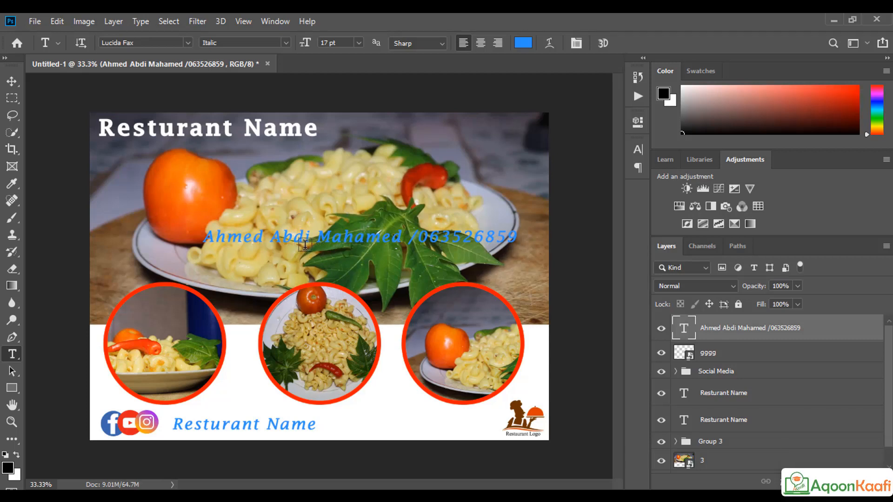
left_click_drag(264, 240, 201, 238)
left_click(506, 238)
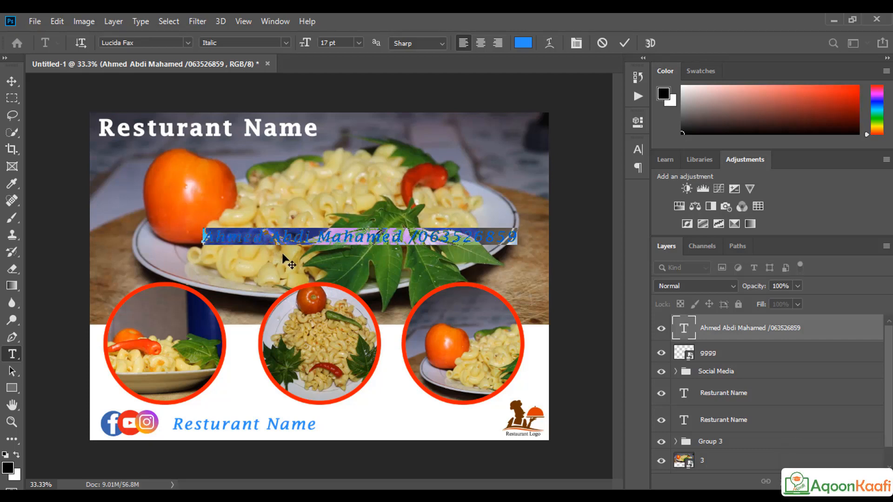
left_click(304, 238)
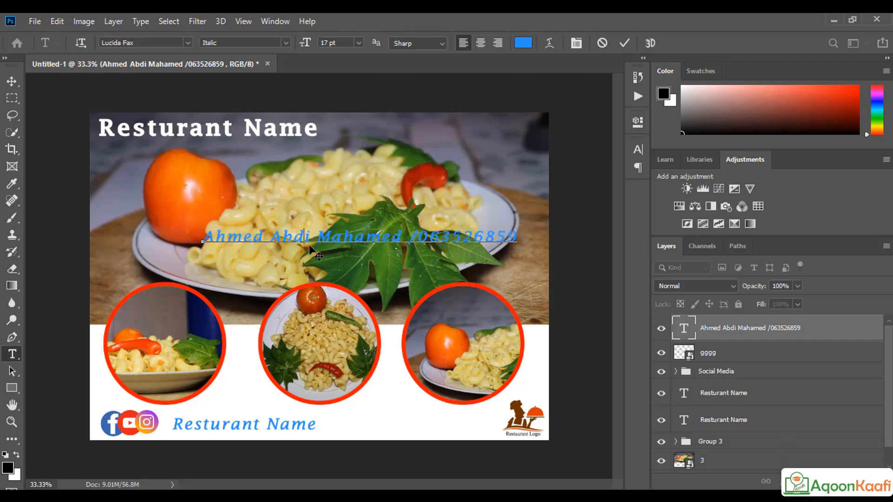
left_click(759, 327)
key("Delete")
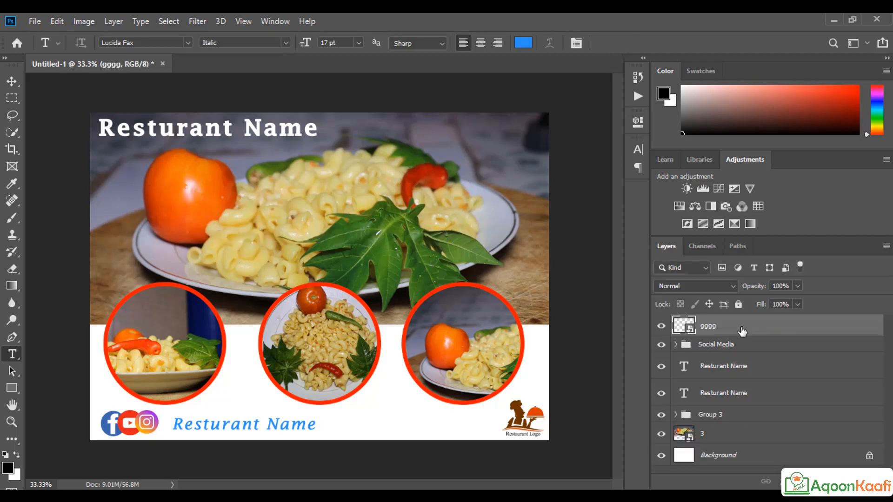